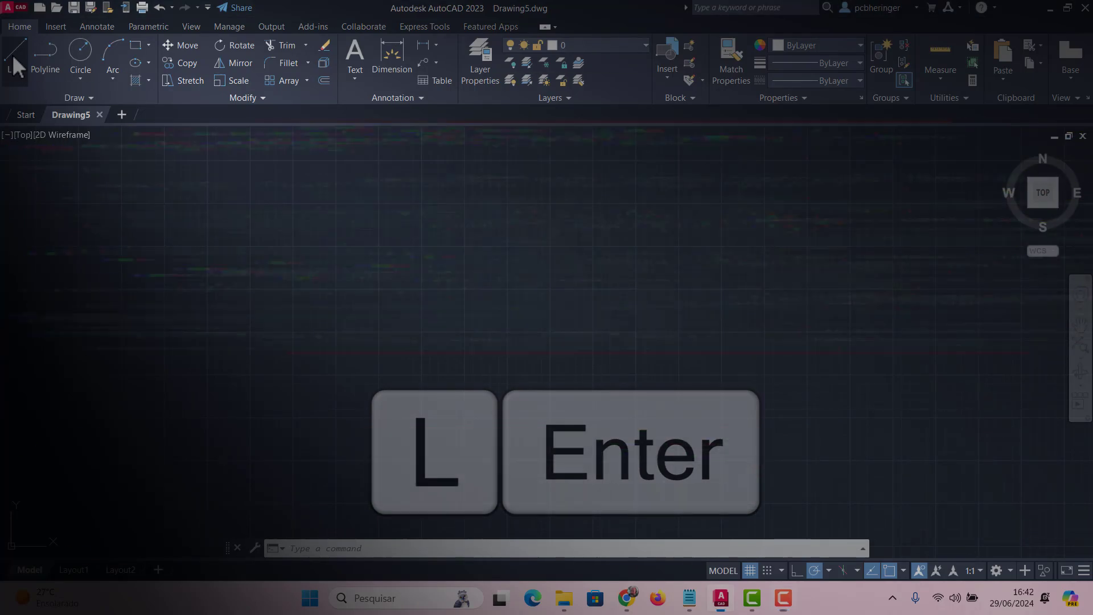
# Use the Line command to draw a horizontal line 80 units long to the right from a freely chosen start point.
pyautogui.write('l')
pyautogui.press('Return')
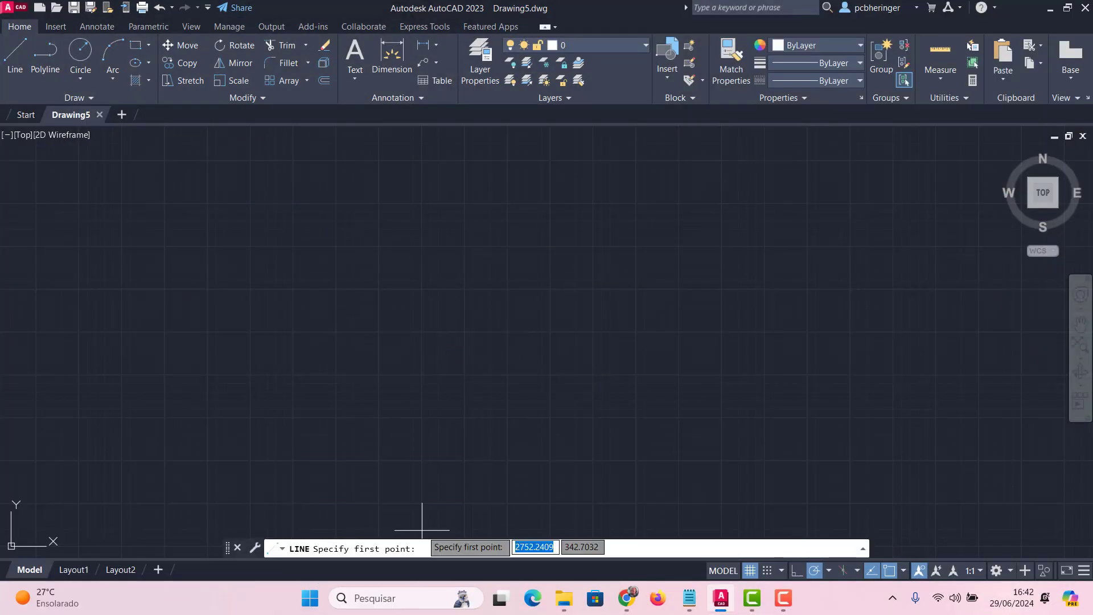
pyautogui.click(264, 258)
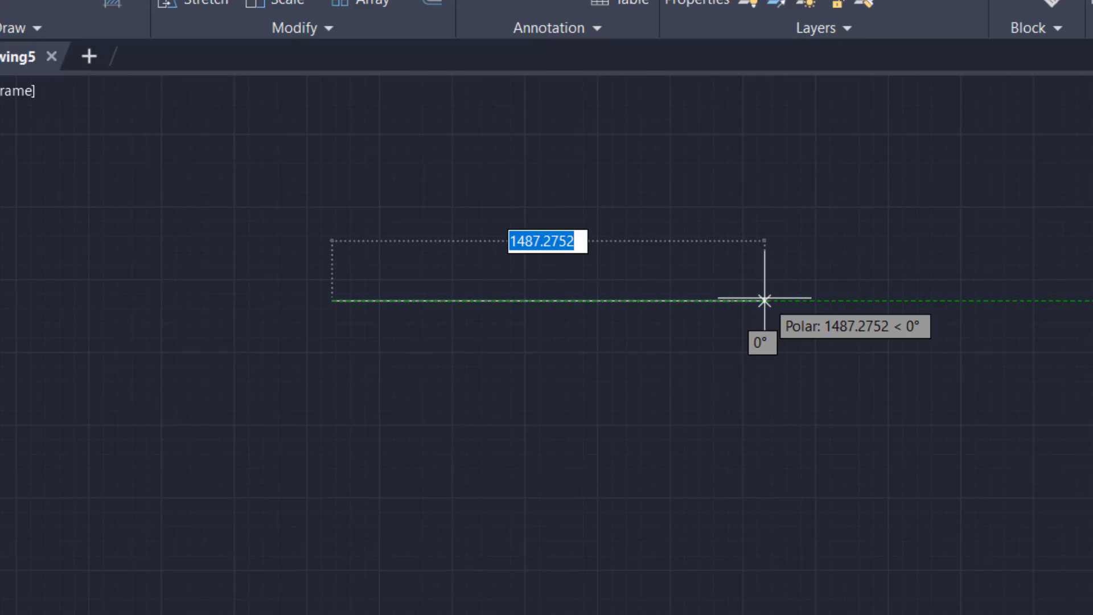
pyautogui.write('80')
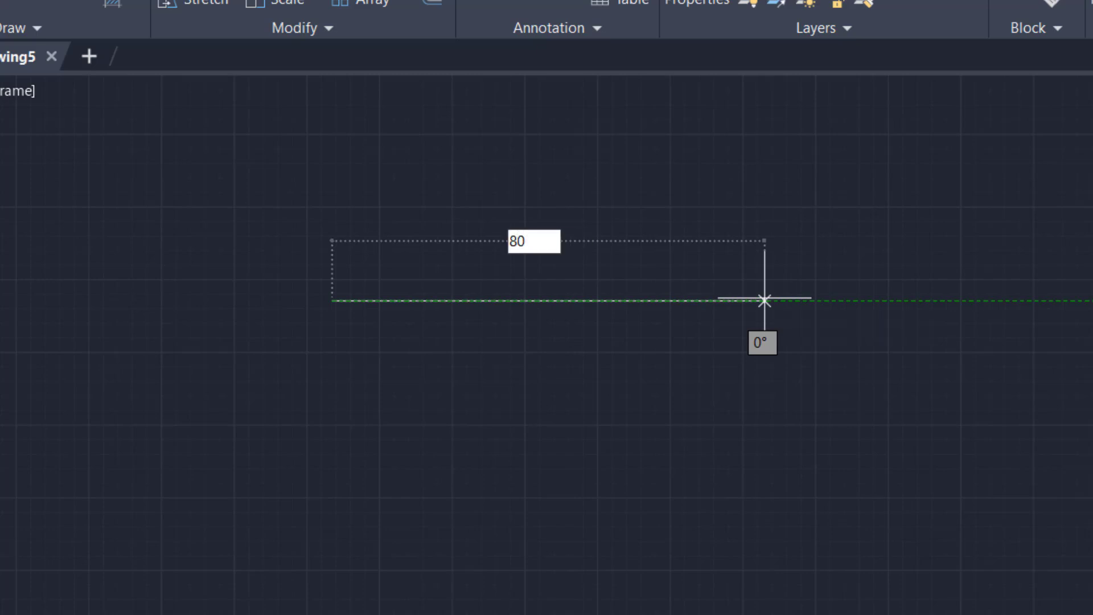
pyautogui.press('Return')
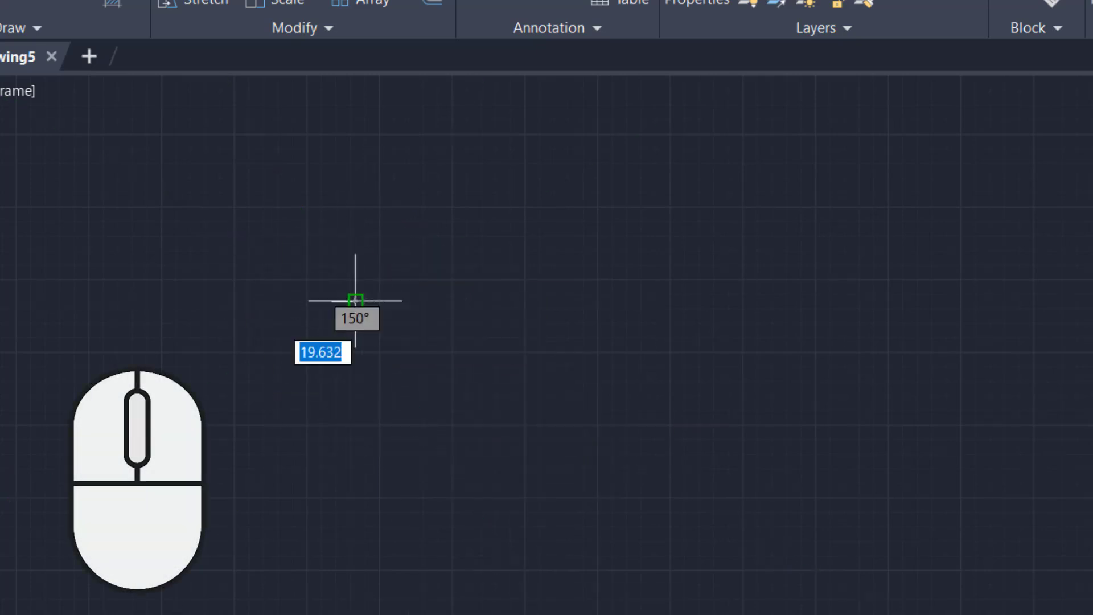
# Examine the new horizontal line at several zoom levels until it fills most of the view.
pyautogui.scroll(-3, 343, 296)
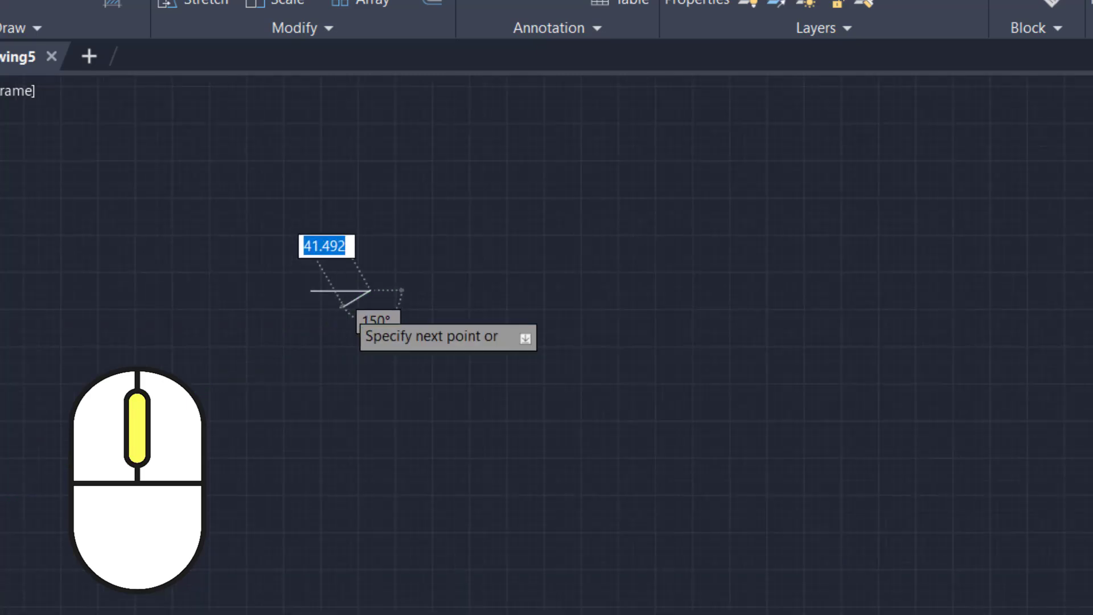
pyautogui.scroll(6, 343, 305)
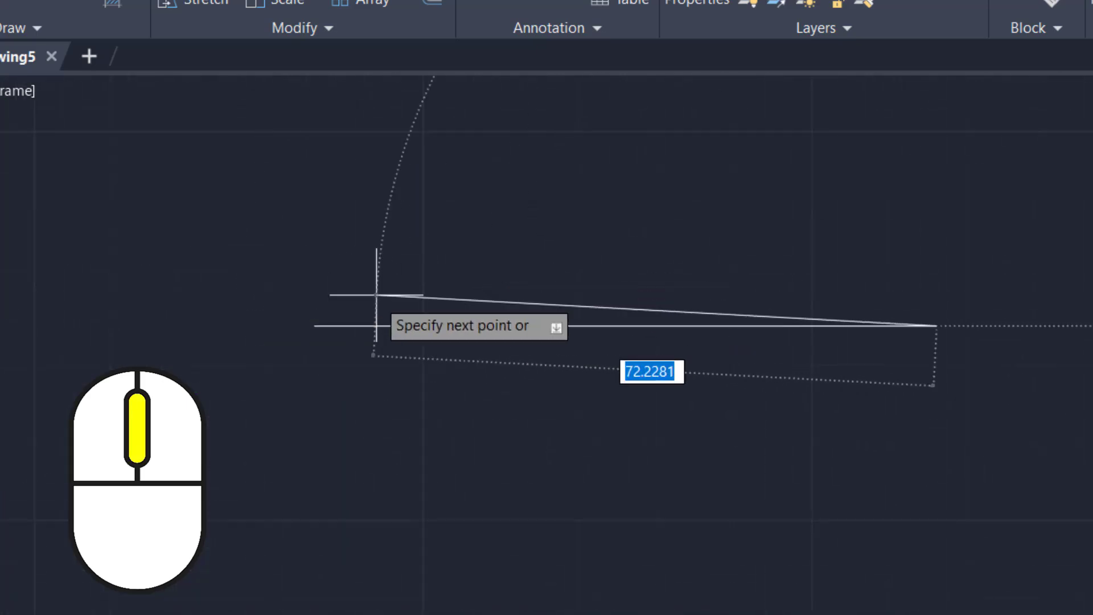
pyautogui.scroll(3, 564, 355)
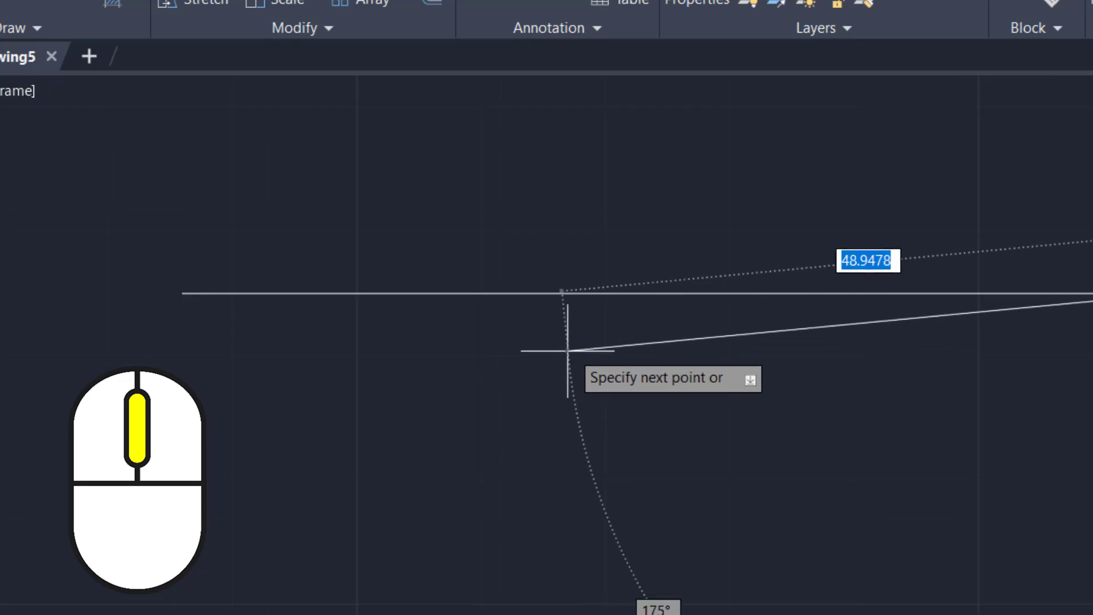
pyautogui.scroll(-7, 585, 305)
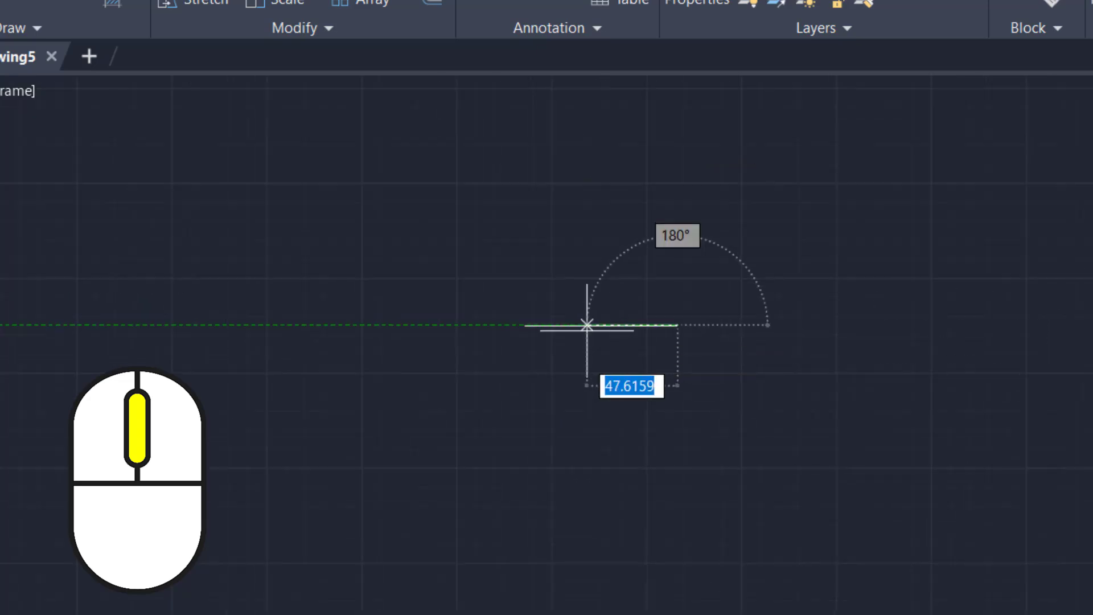
pyautogui.scroll(-4, 658, 398)
pyautogui.scroll(2, 629, 378)
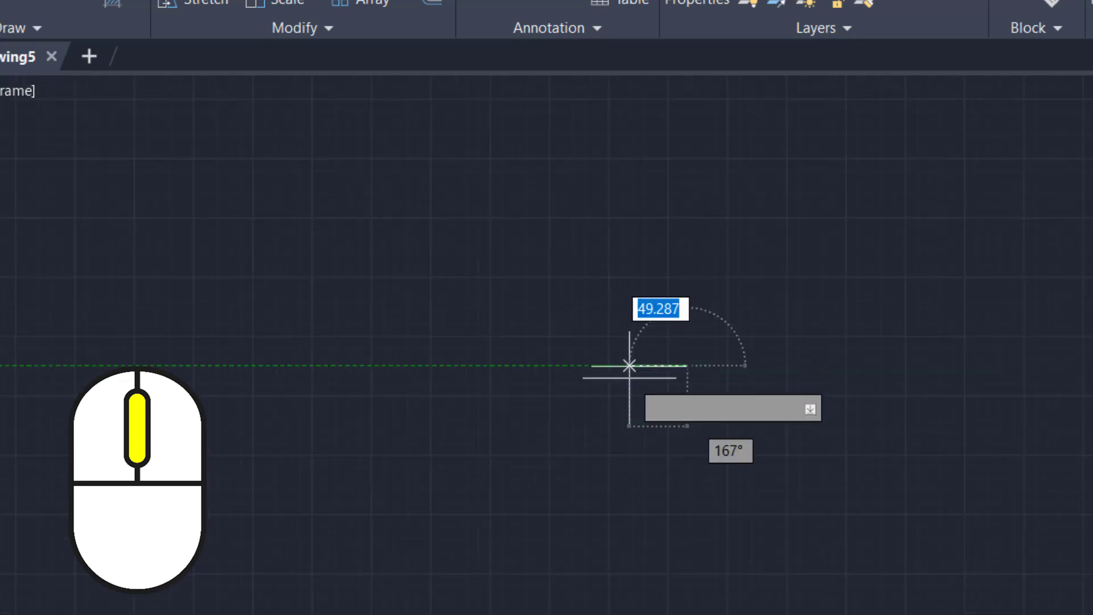
pyautogui.scroll(5, 643, 355)
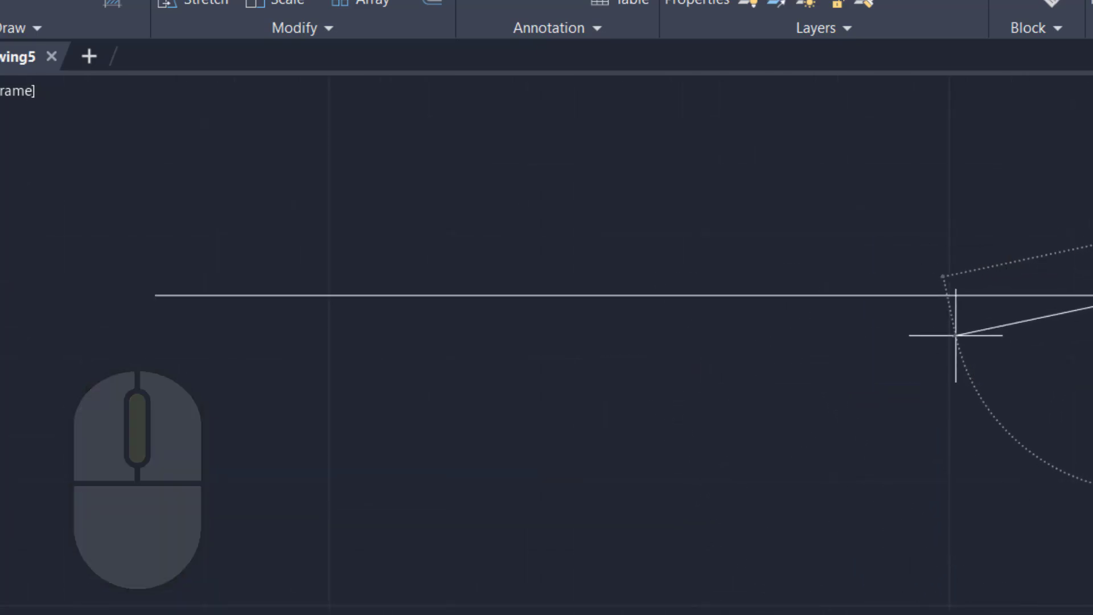
pyautogui.moveTo(956, 335)
pyautogui.mouseDown(button='middle')
pyautogui.moveTo(962, 373)
pyautogui.moveTo(1069, 402)
pyautogui.moveTo(1091, 315)
pyautogui.moveTo(1038, 259)
pyautogui.moveTo(956, 276)
pyautogui.moveTo(949, 327)
pyautogui.moveTo(1049, 327)
pyautogui.moveTo(956, 293)
pyautogui.moveTo(944, 344)
pyautogui.moveTo(1027, 308)
pyautogui.moveTo(976, 288)
pyautogui.mouseUp(button='middle')
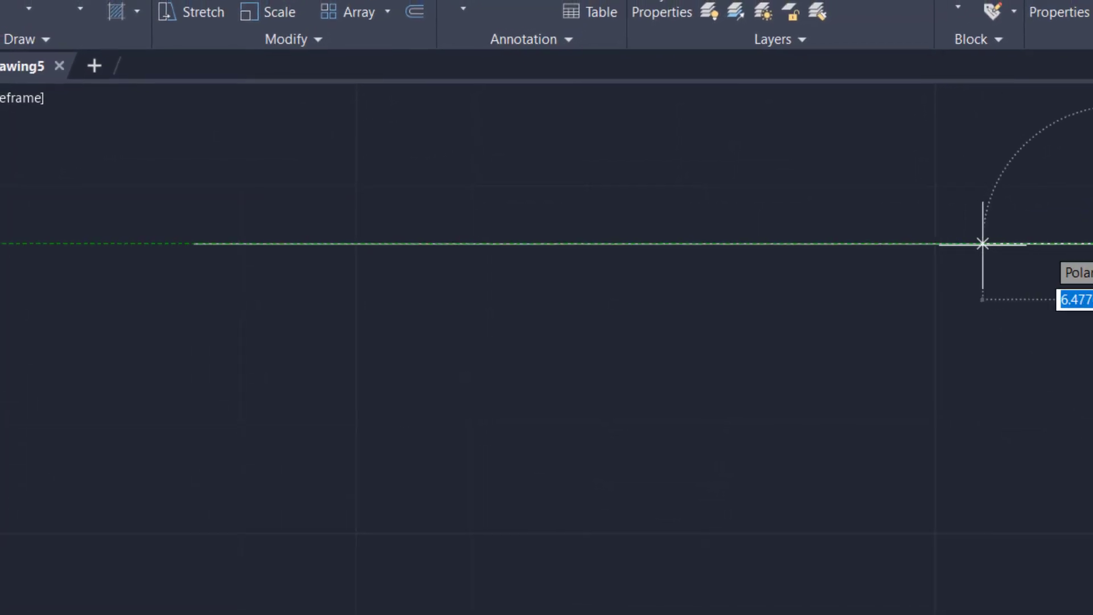
# Complete the rectangle with a 4-unit line down, an 80-unit line to the left, and a closing line to the start point.
pyautogui.write('80')
pyautogui.press('Return')
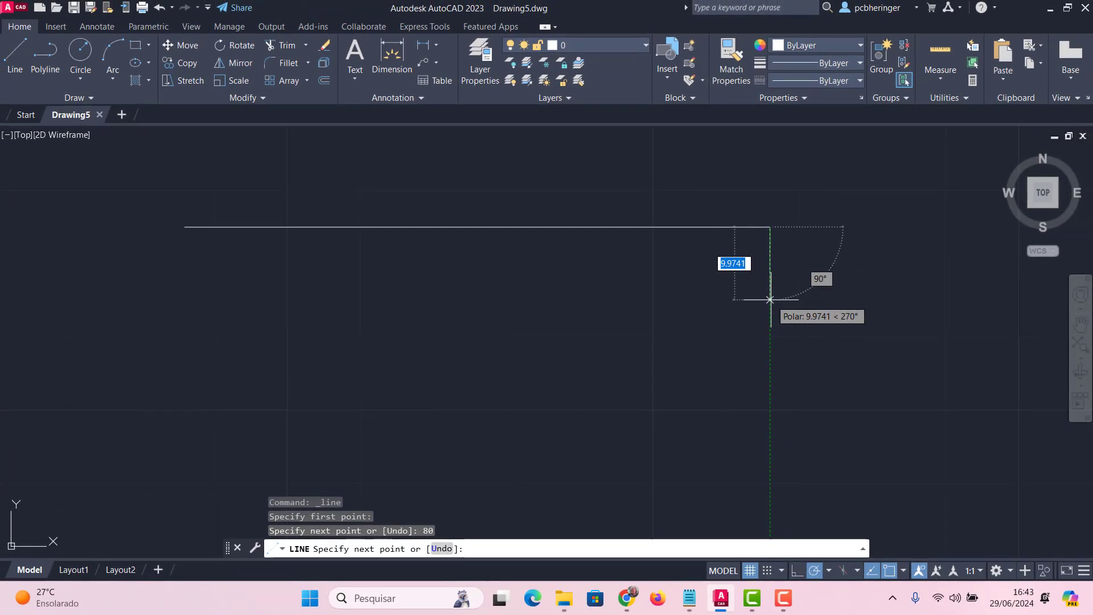
pyautogui.write('4')
pyautogui.press('Return')
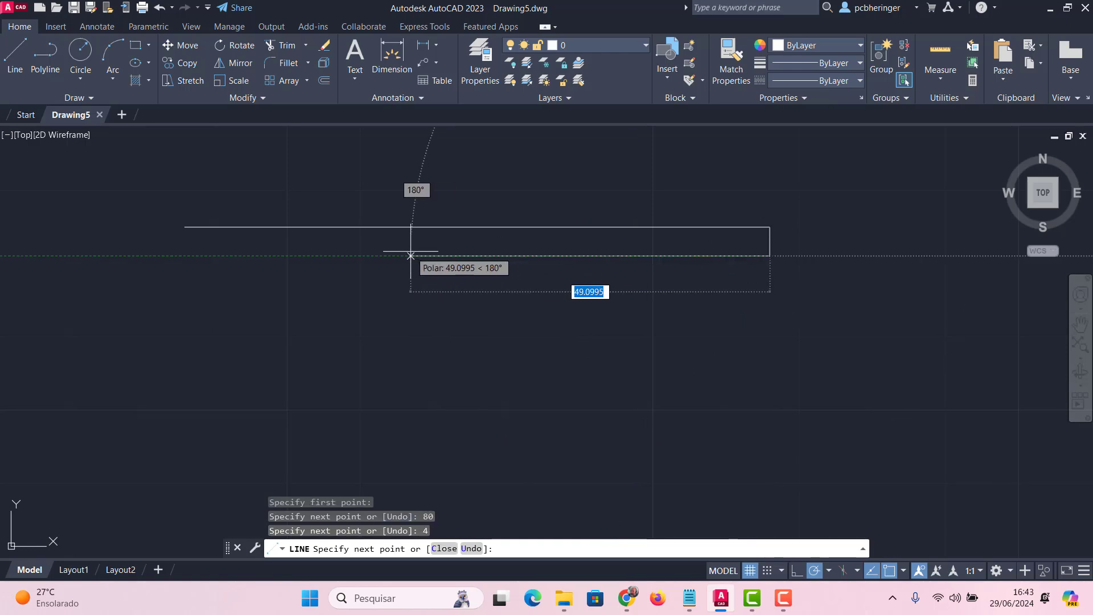
pyautogui.write('80')
pyautogui.press('Return')
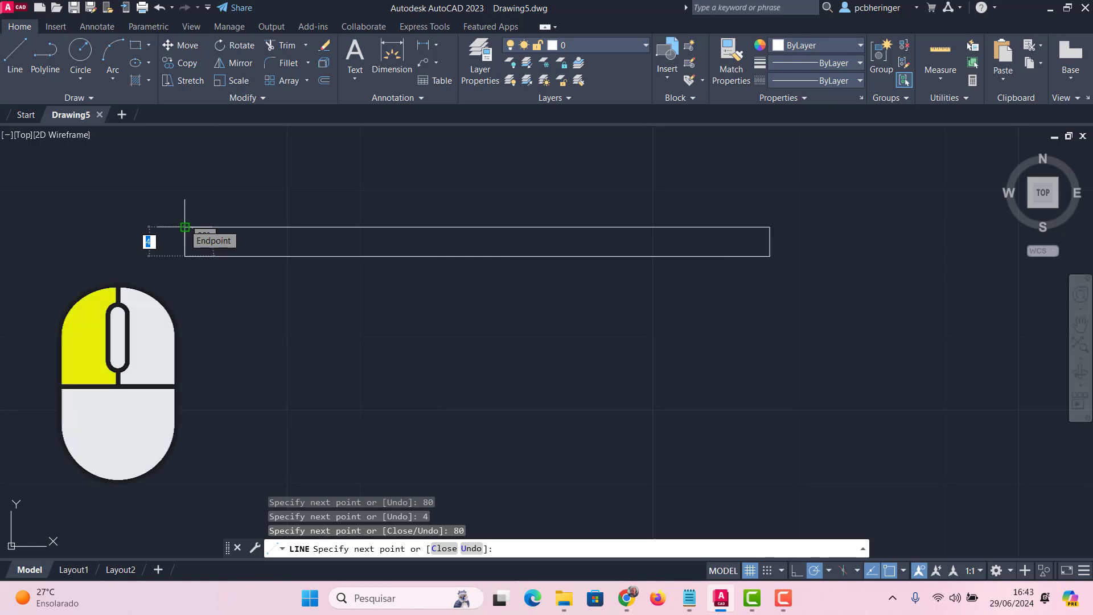
pyautogui.click(185, 227)
pyautogui.press('Return')
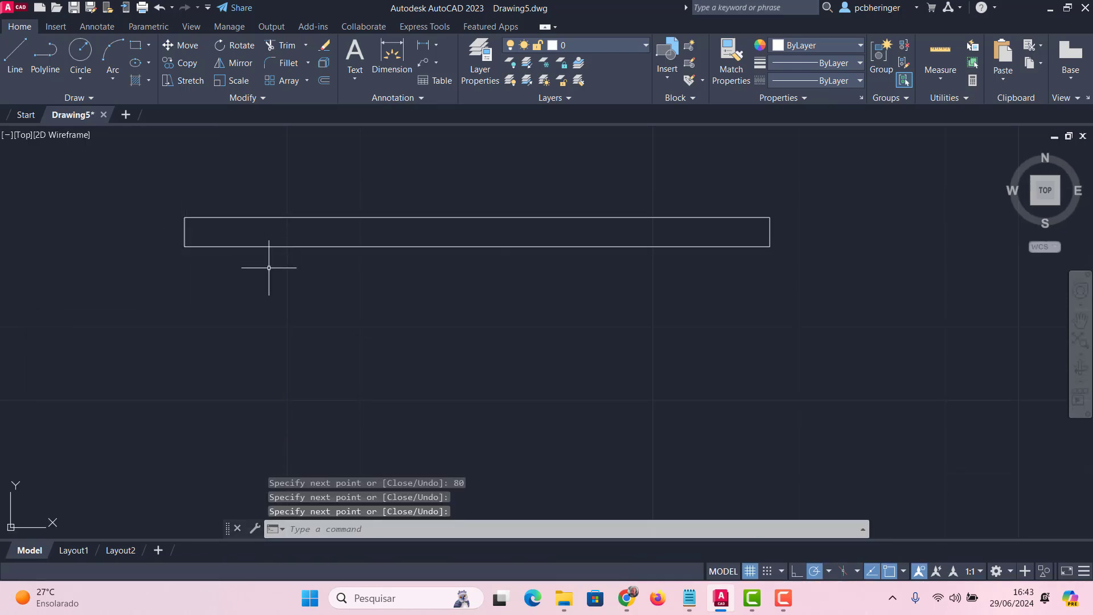
# Erase the rectangle's upper long edge and undo the erasure.
pyautogui.scroll(-4, 353, 250)
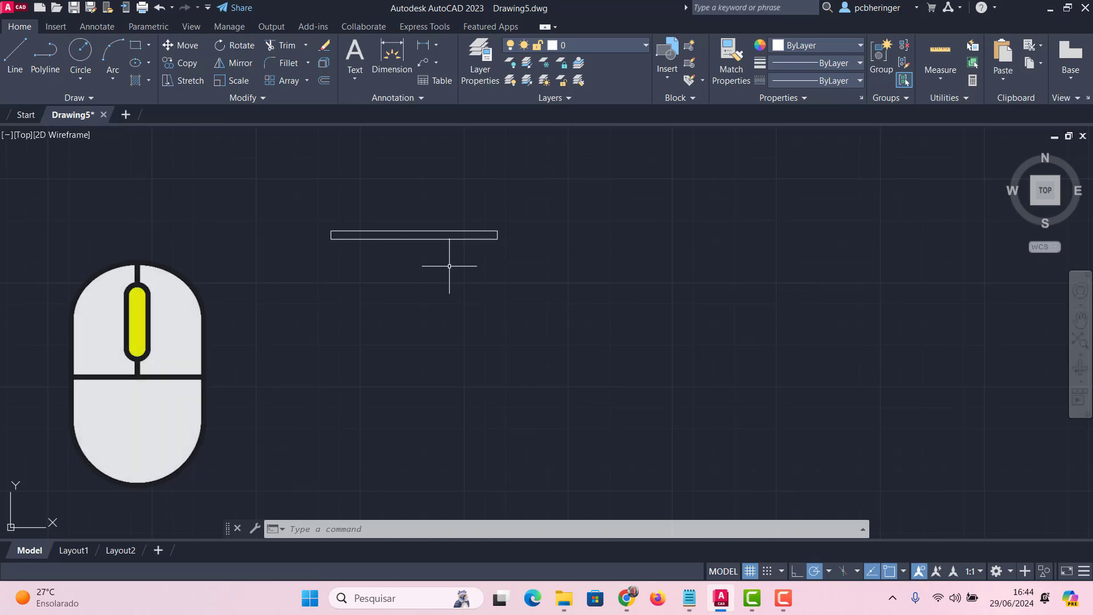
pyautogui.moveTo(447, 265); pyautogui.dragTo(447, 267, button='middle')
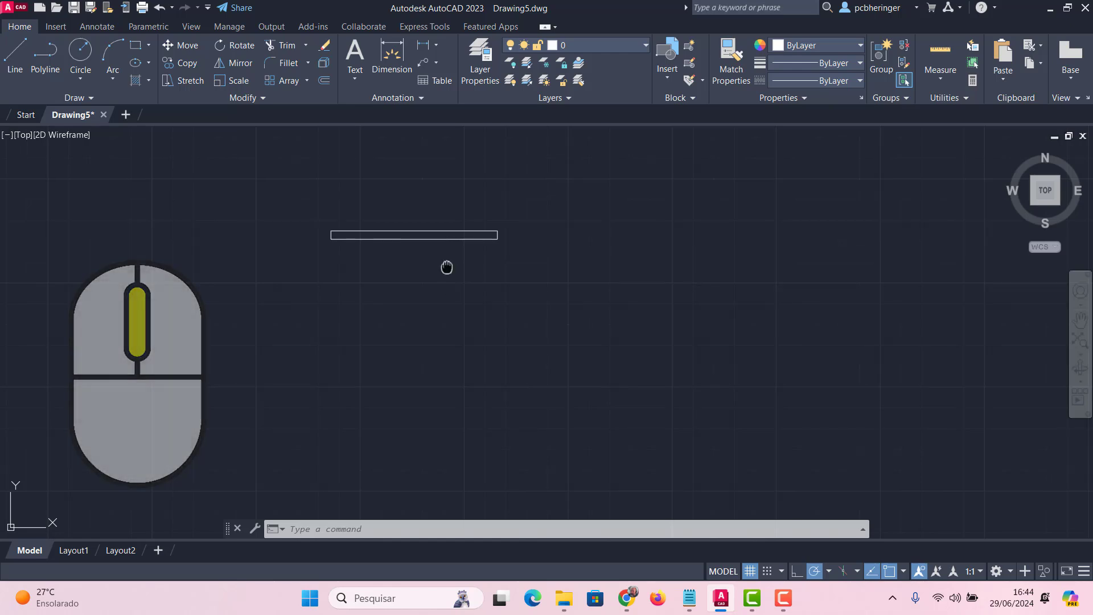
pyautogui.middleClick(447, 266)
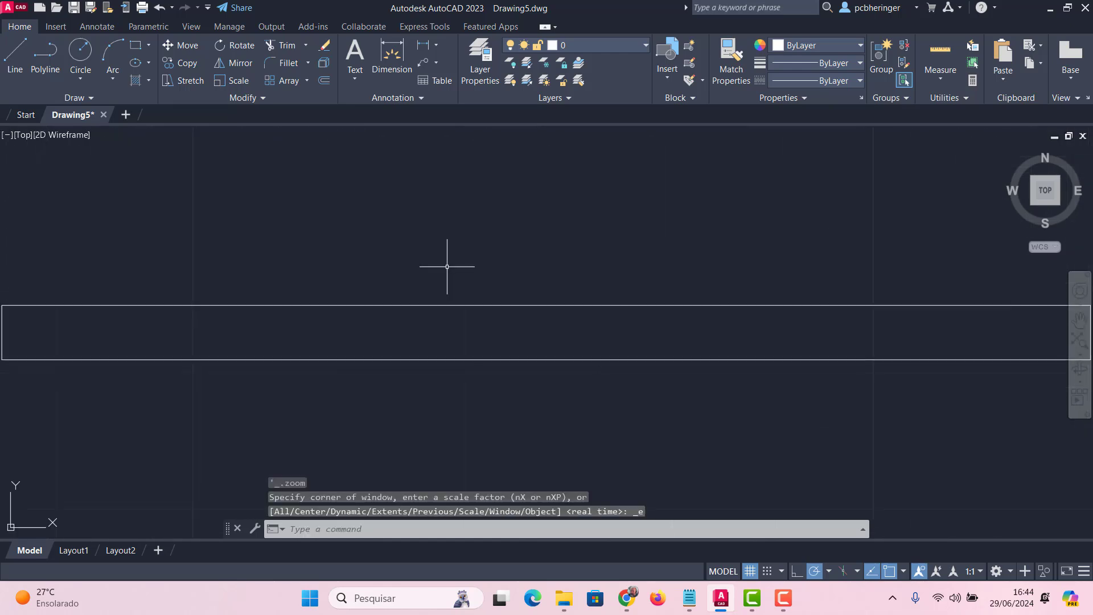
pyautogui.scroll(-3, 449, 263)
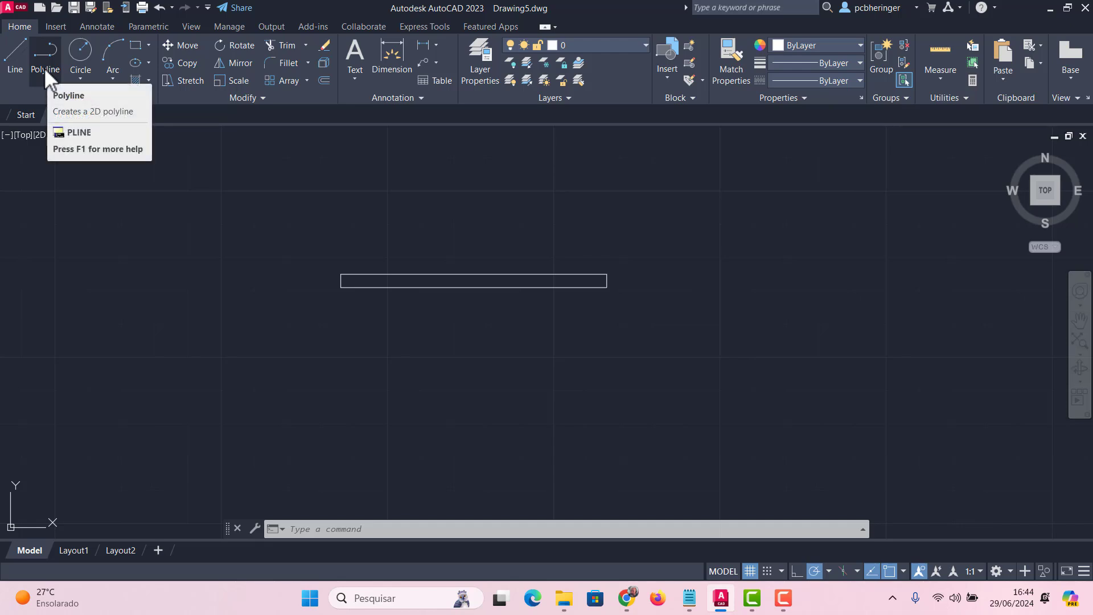
pyautogui.click(454, 274)
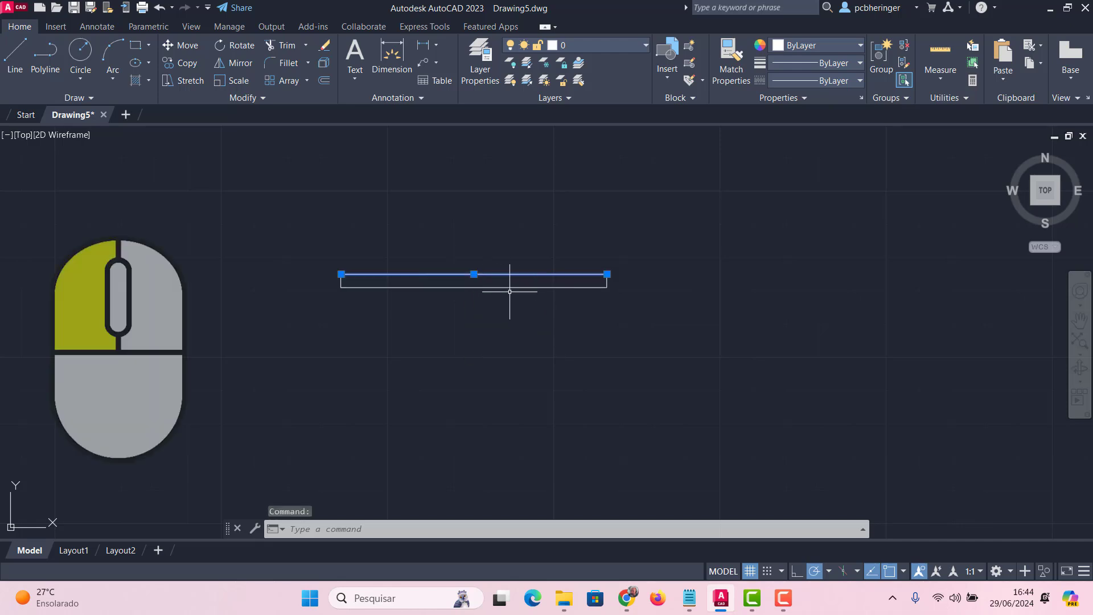
pyautogui.press('Delete')
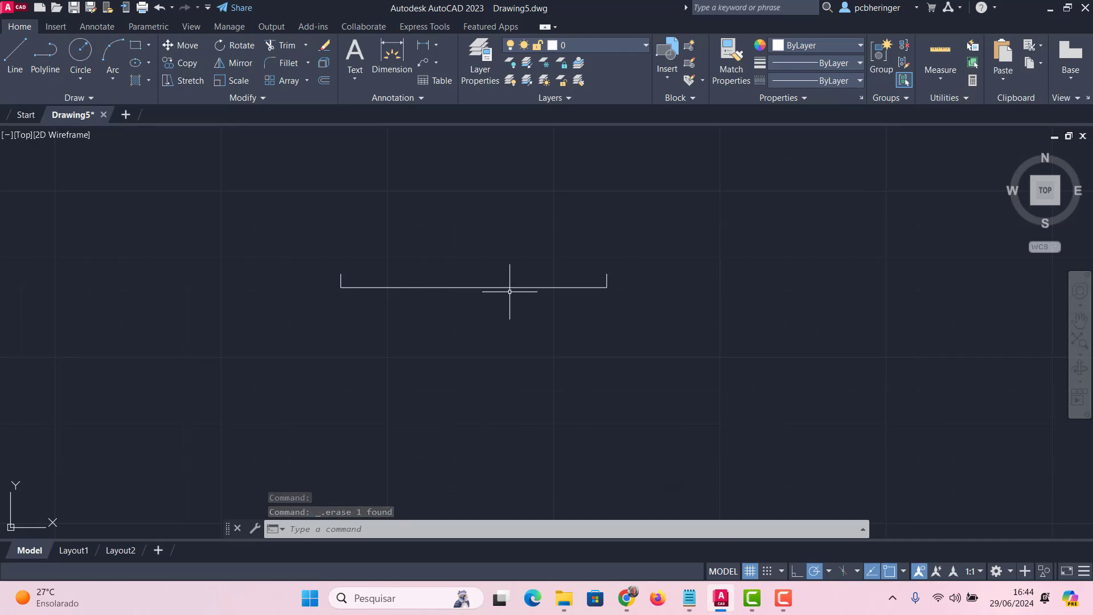
pyautogui.hotkey('ctrl', 'z')
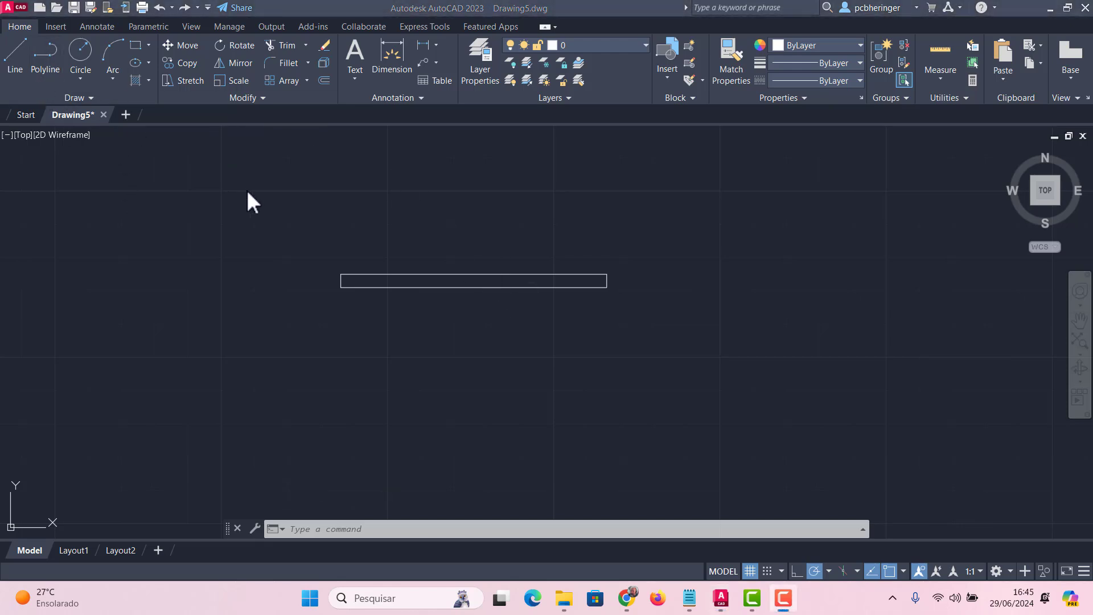
# Draw a freehand closed polyline with six straight segments above and to the left of the rectangle.
pyautogui.click(425, 279)
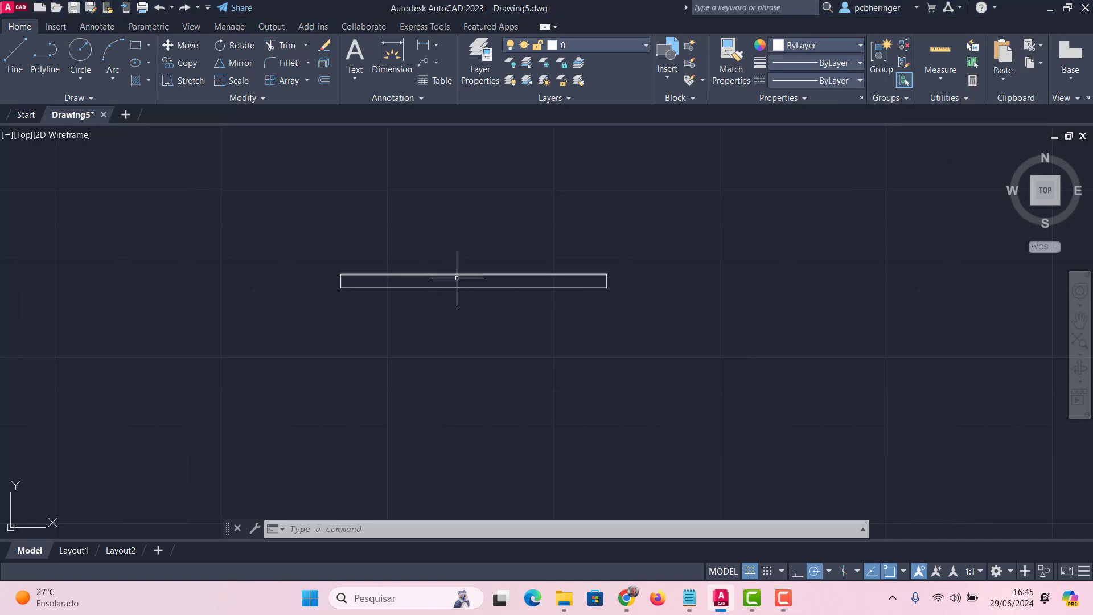
pyautogui.click(46, 59)
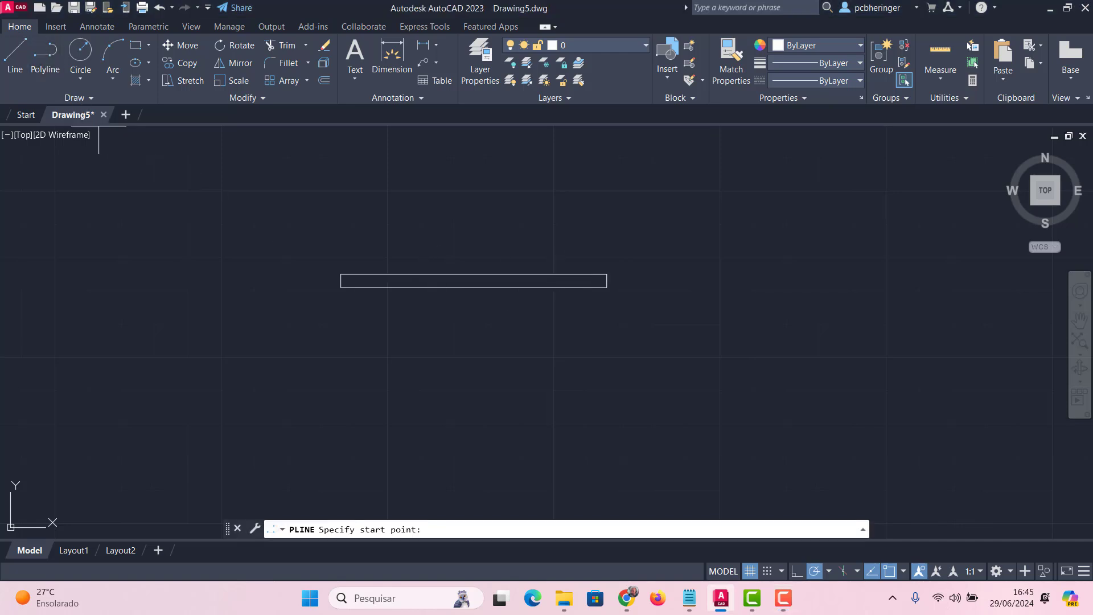
pyautogui.click(209, 204)
pyautogui.click(317, 160)
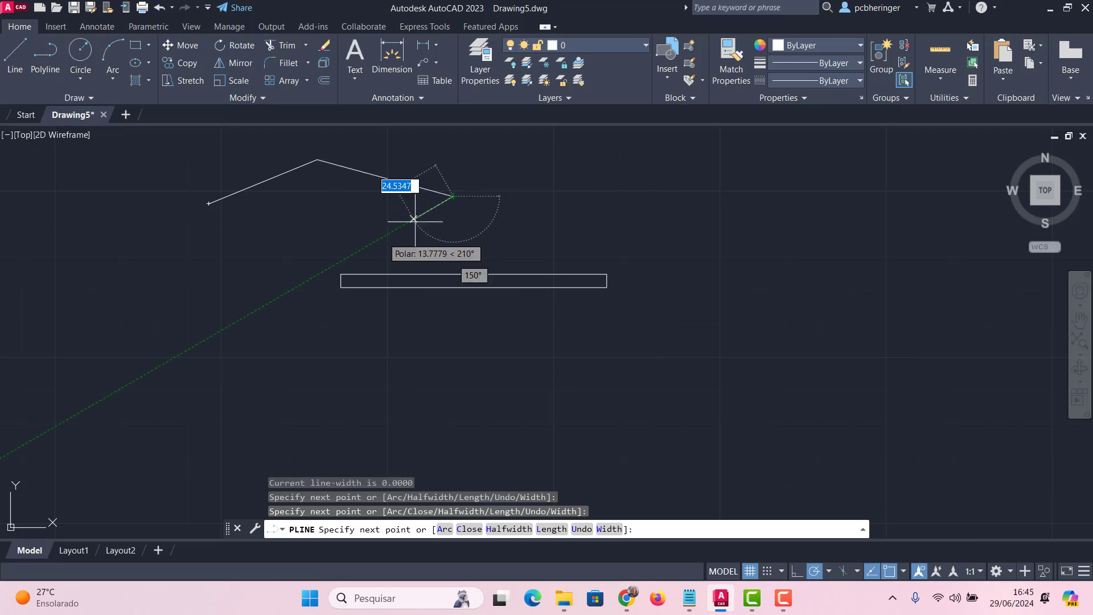
pyautogui.click(453, 197)
pyautogui.click(349, 241)
pyautogui.click(161, 341)
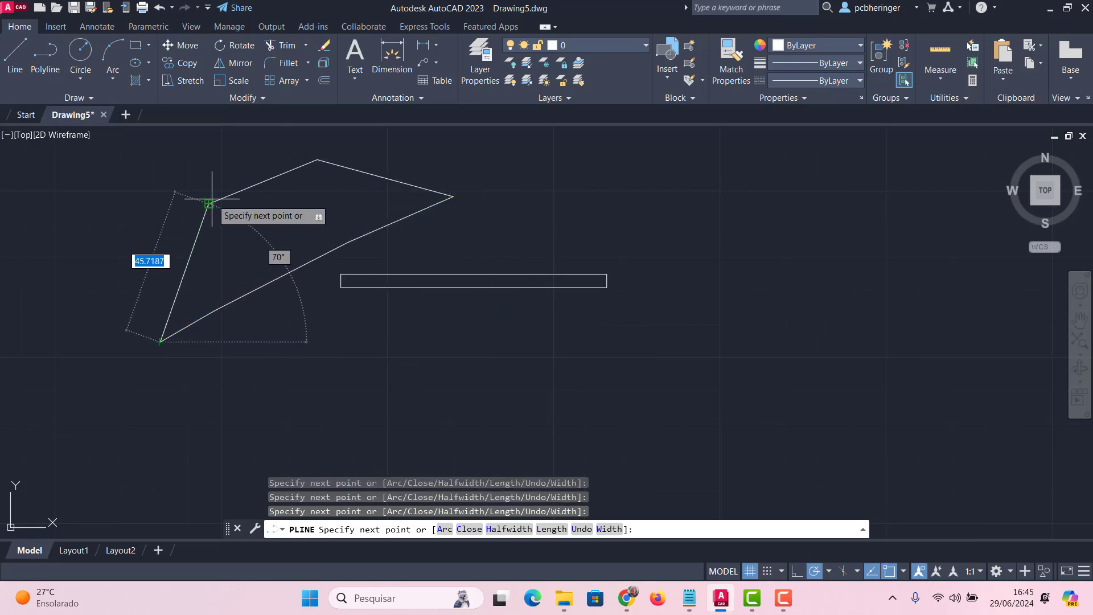
pyautogui.click(209, 203)
pyautogui.press('Return')
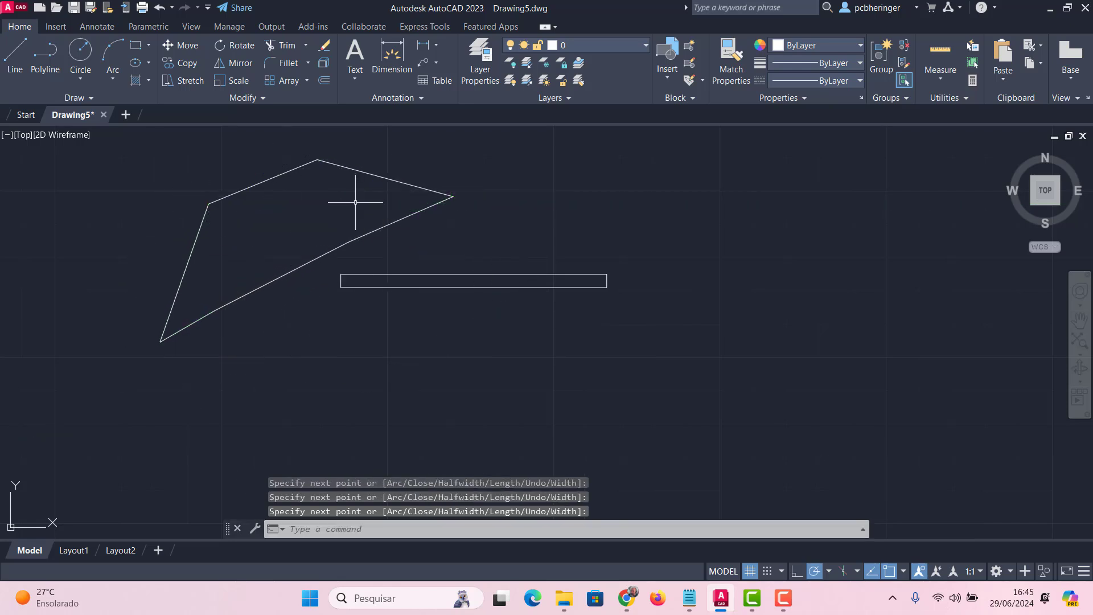
# Delete the irregular closed polyline so that only the rectangle is left.
pyautogui.click(377, 173)
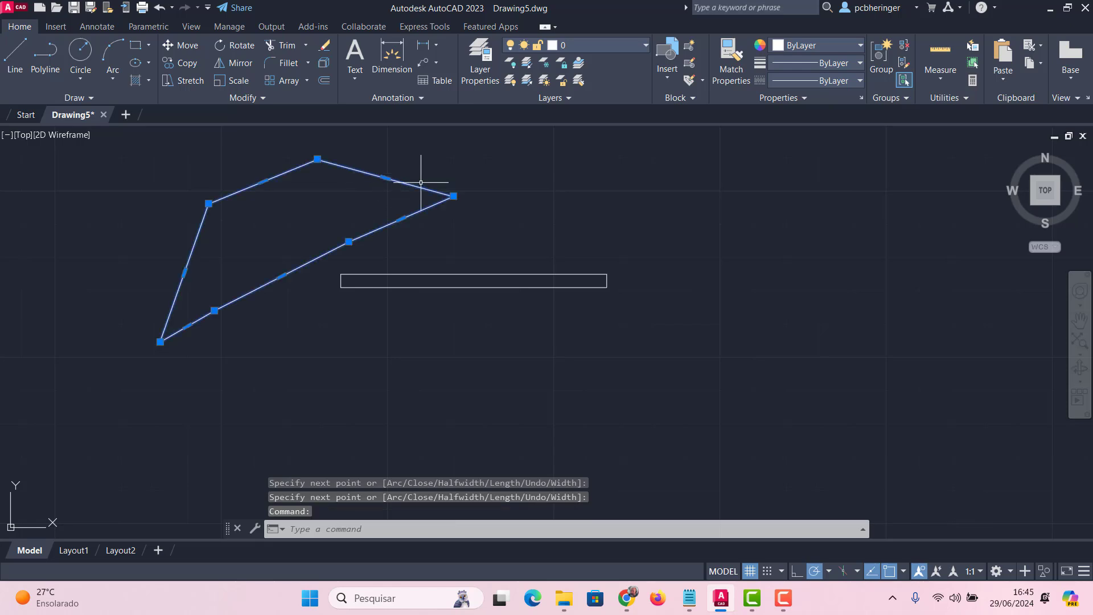
pyautogui.press('Delete')
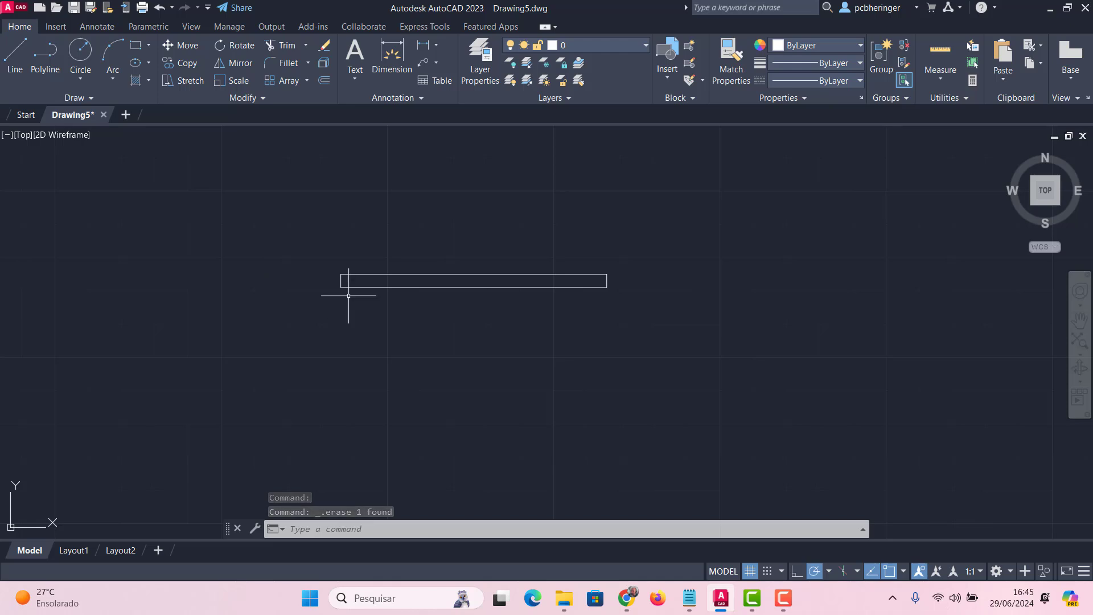
pyautogui.hotkey('ctrl', 'z')
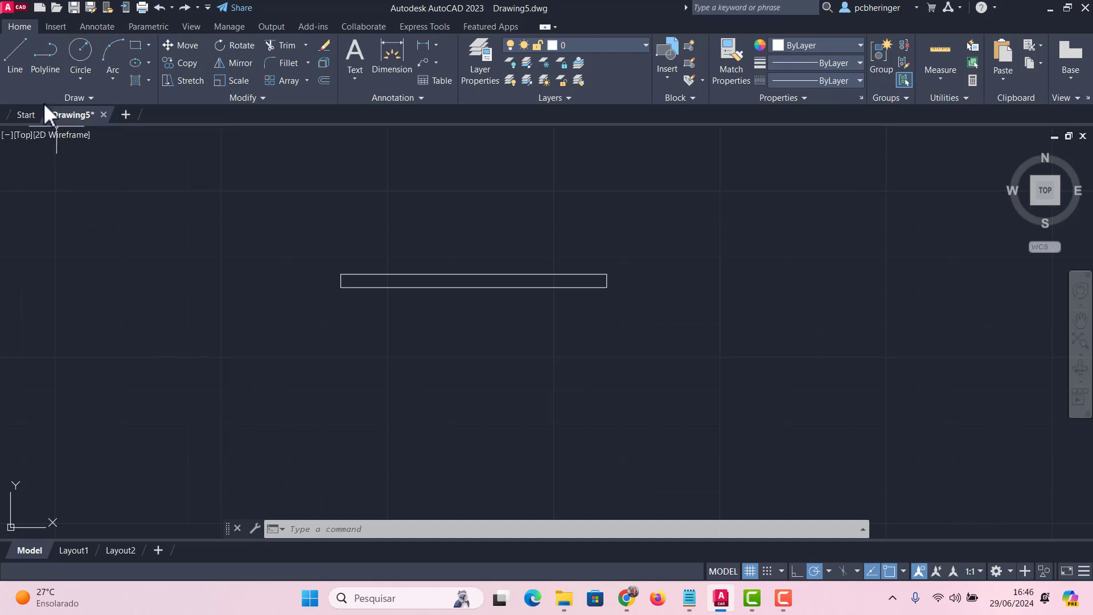
# Draw a polyline from the rectangle's upper-left corner, 15 units to the left and 100 units straight up.
pyautogui.click(41, 64)
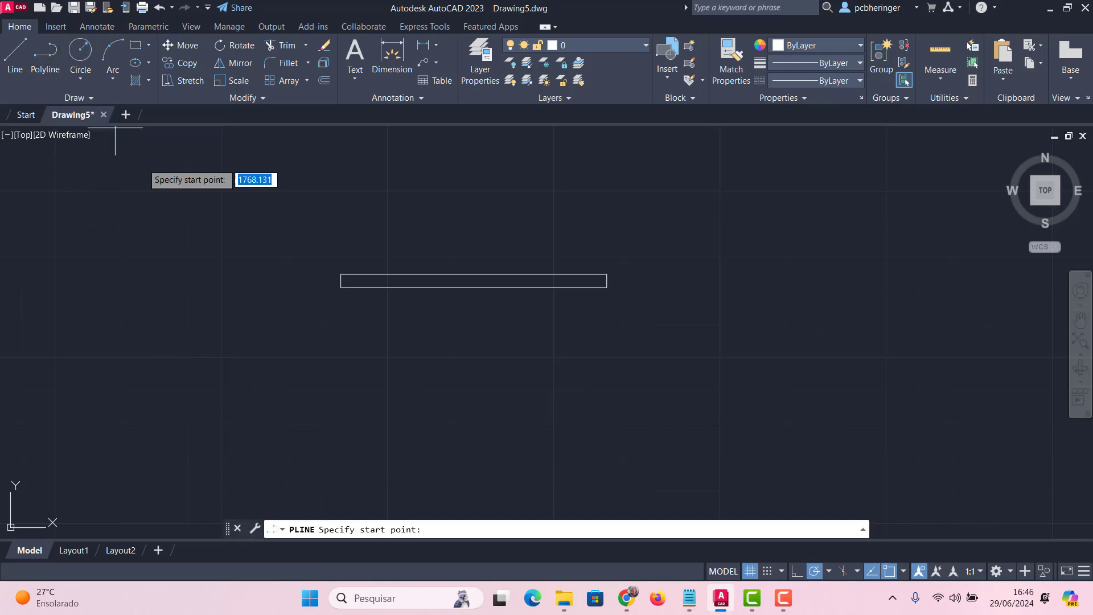
pyautogui.click(340, 274)
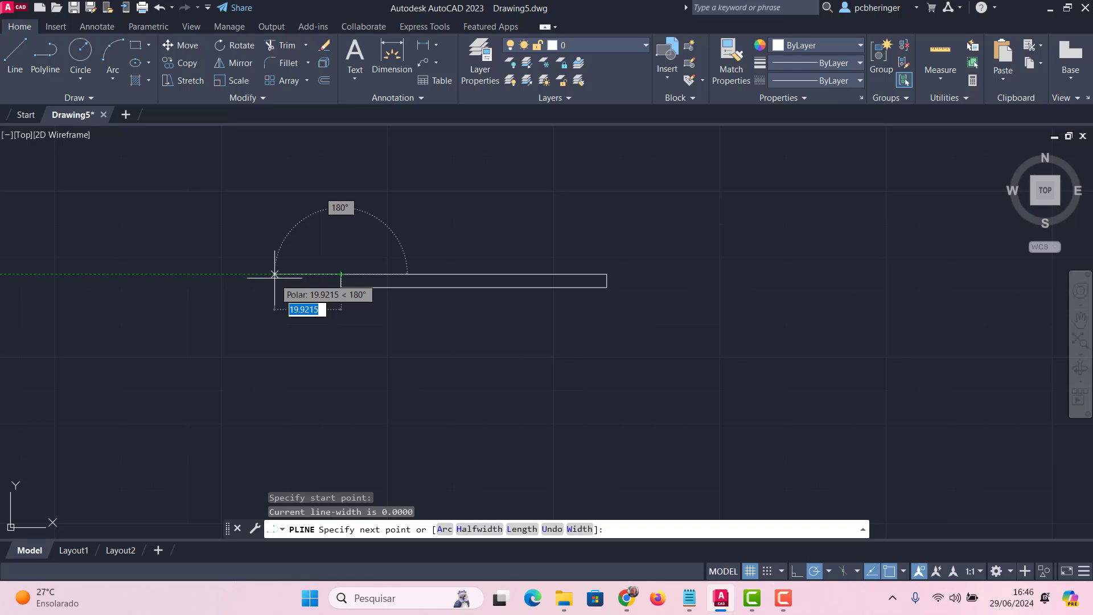
pyautogui.write('1')
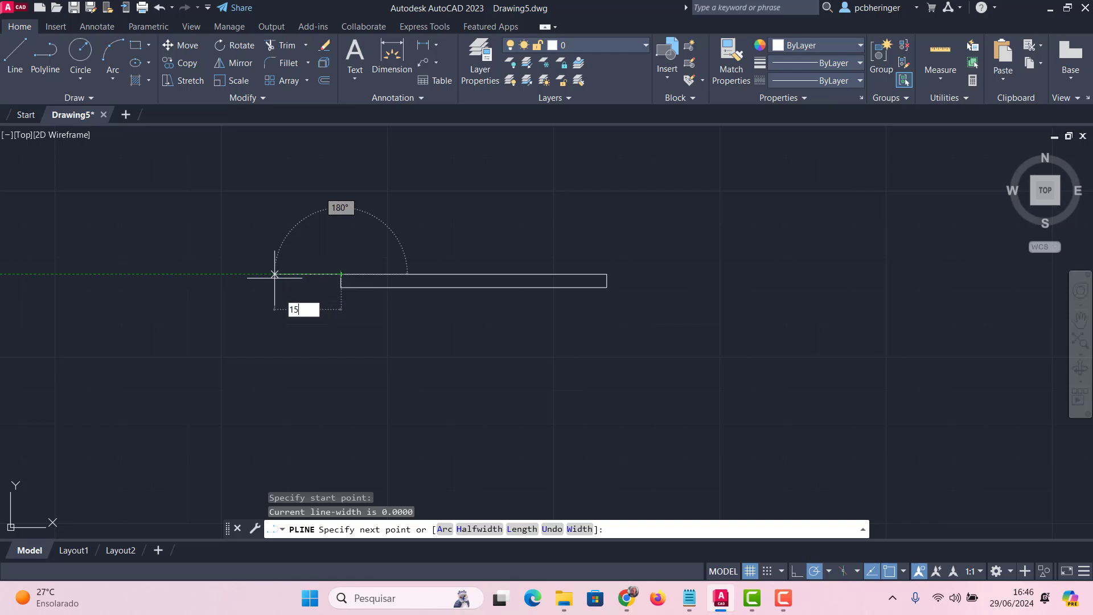
pyautogui.write('5')
pyautogui.press('Return')
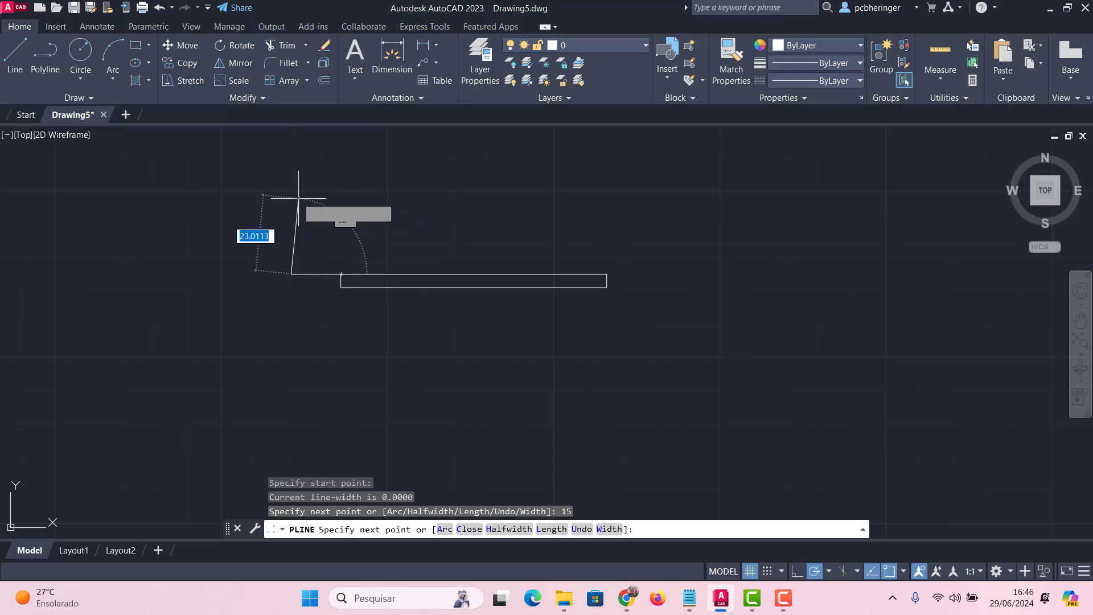
pyautogui.write('100')
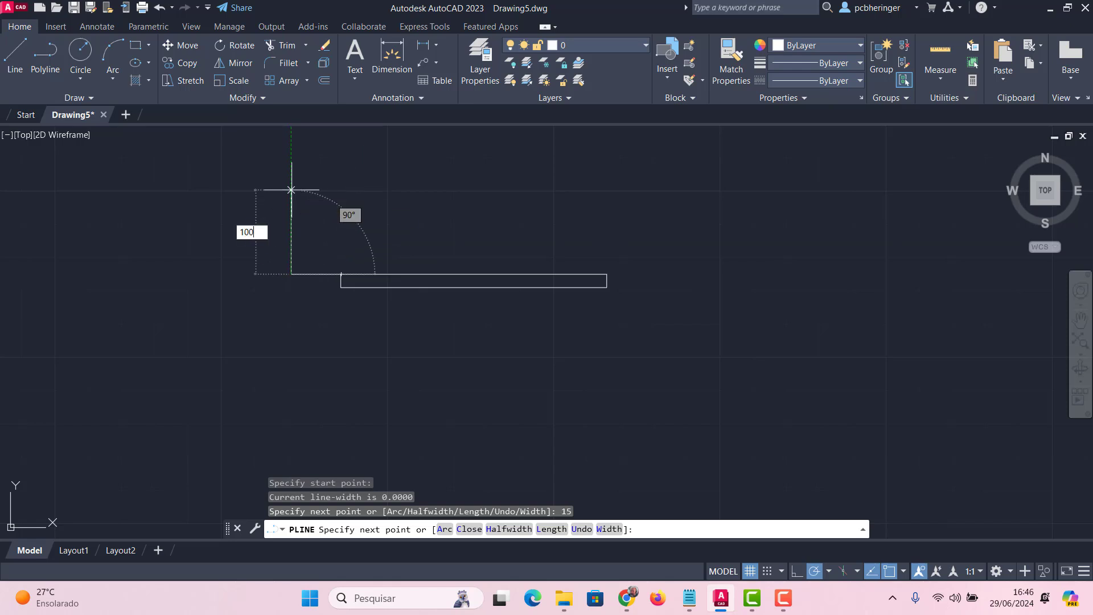
pyautogui.press('Return')
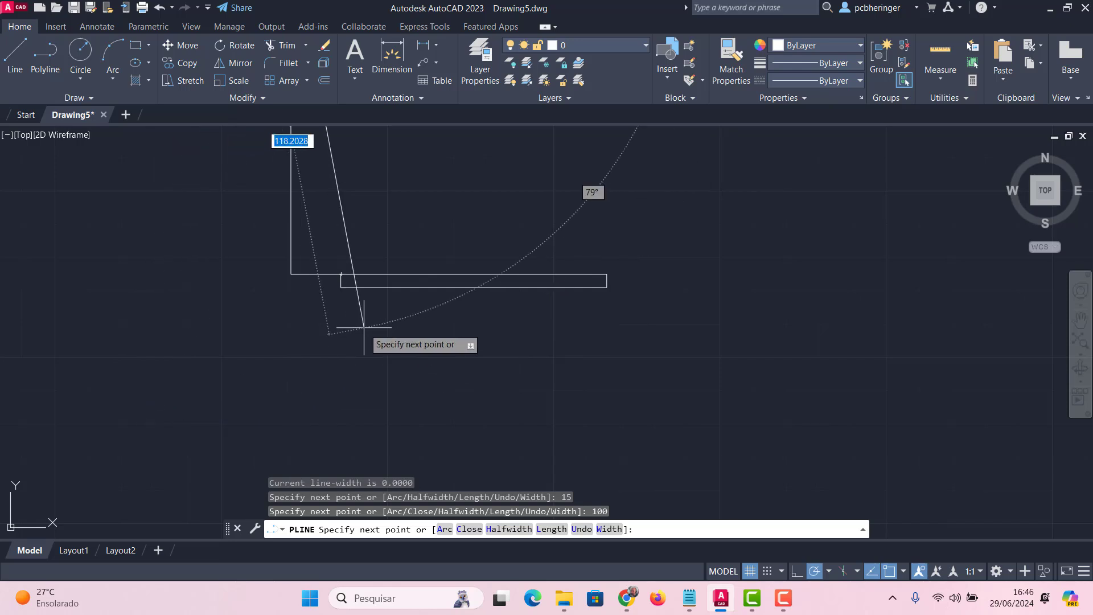
pyautogui.press('Escape')
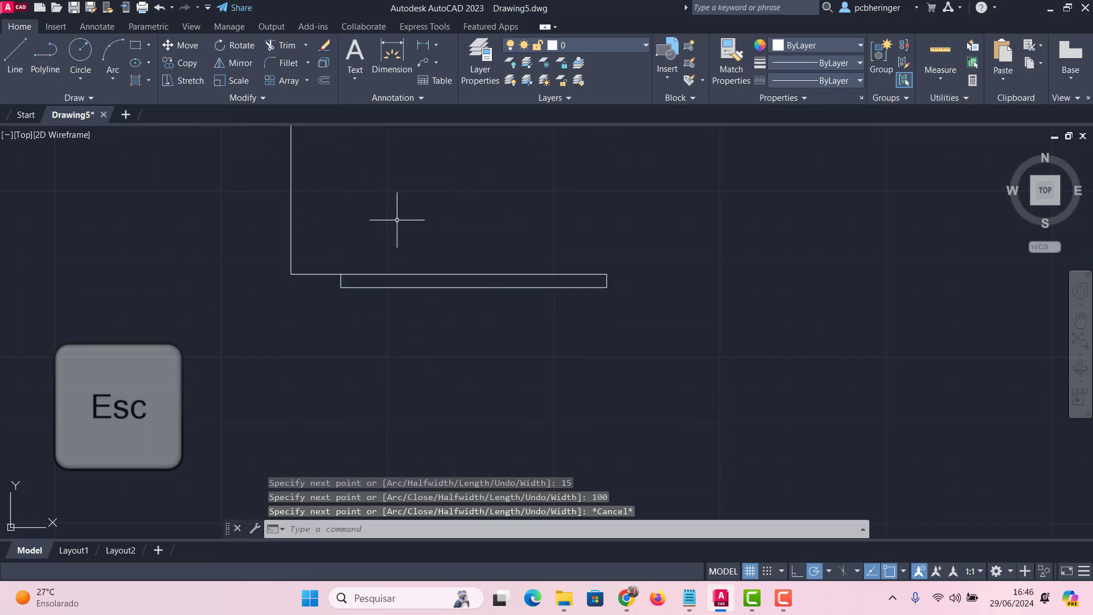
# Draw a 100-unit line straight up from the rectangle's upper-left corner.
pyautogui.middleClick(380, 254)
pyautogui.middleClick(380, 254)
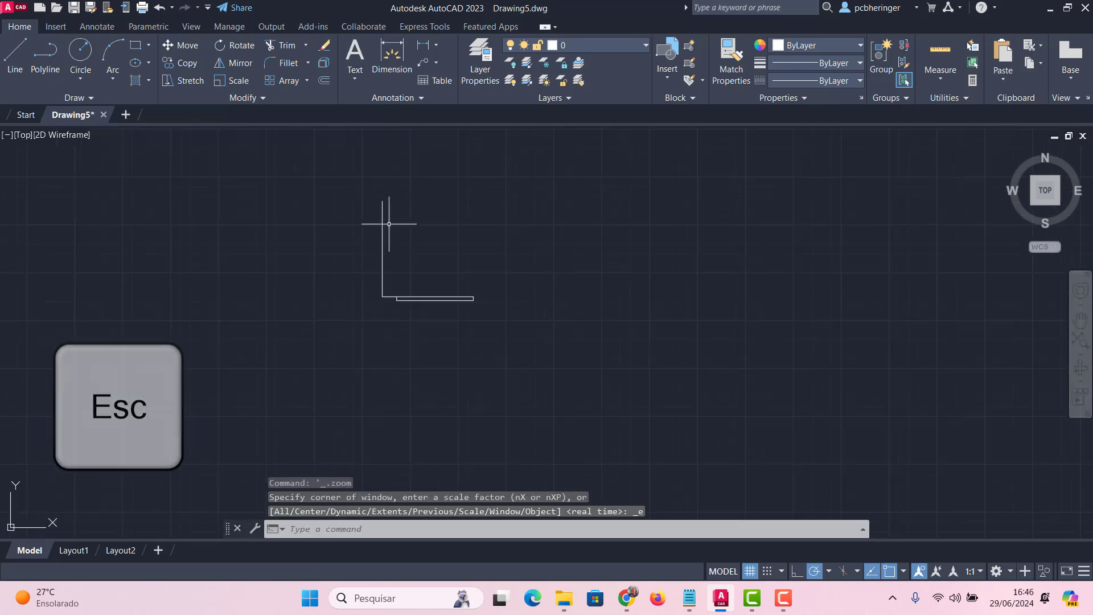
pyautogui.scroll(4, 401, 307)
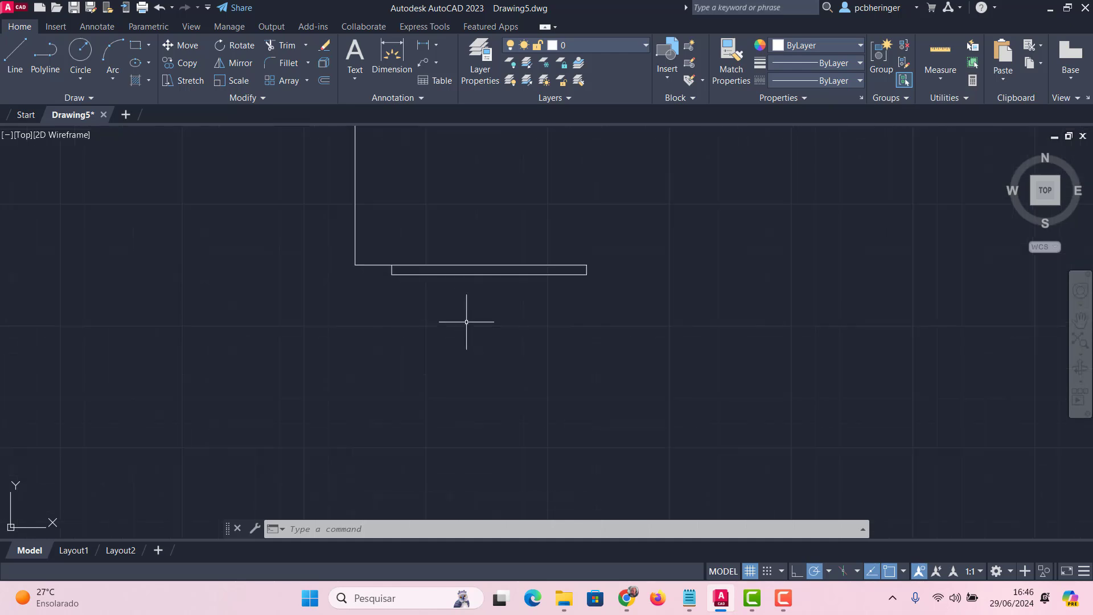
pyautogui.click(16, 53)
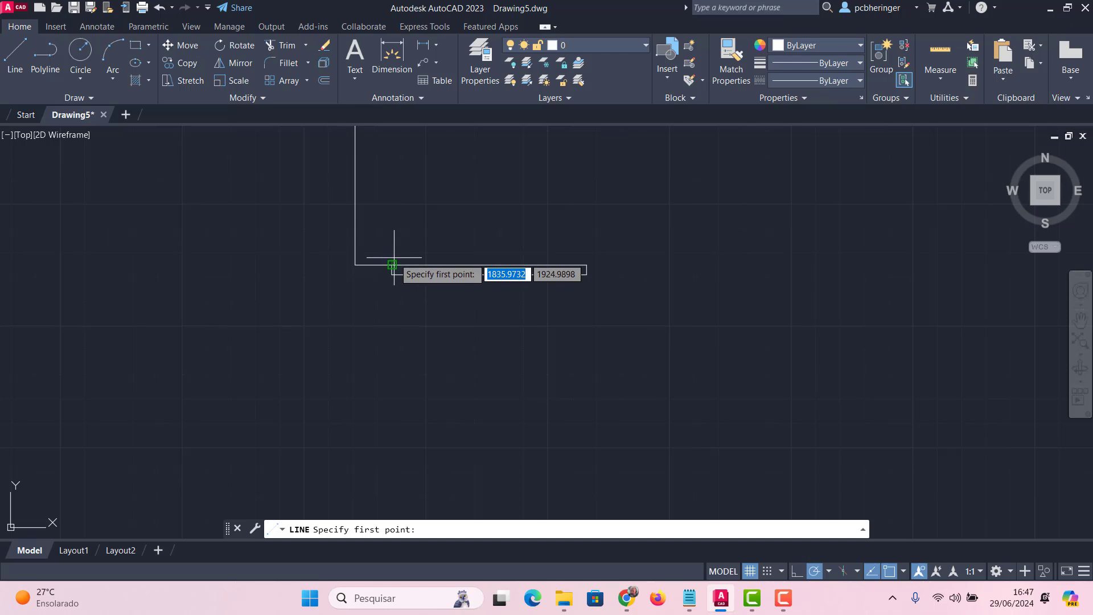
pyautogui.click(392, 266)
pyautogui.write('100')
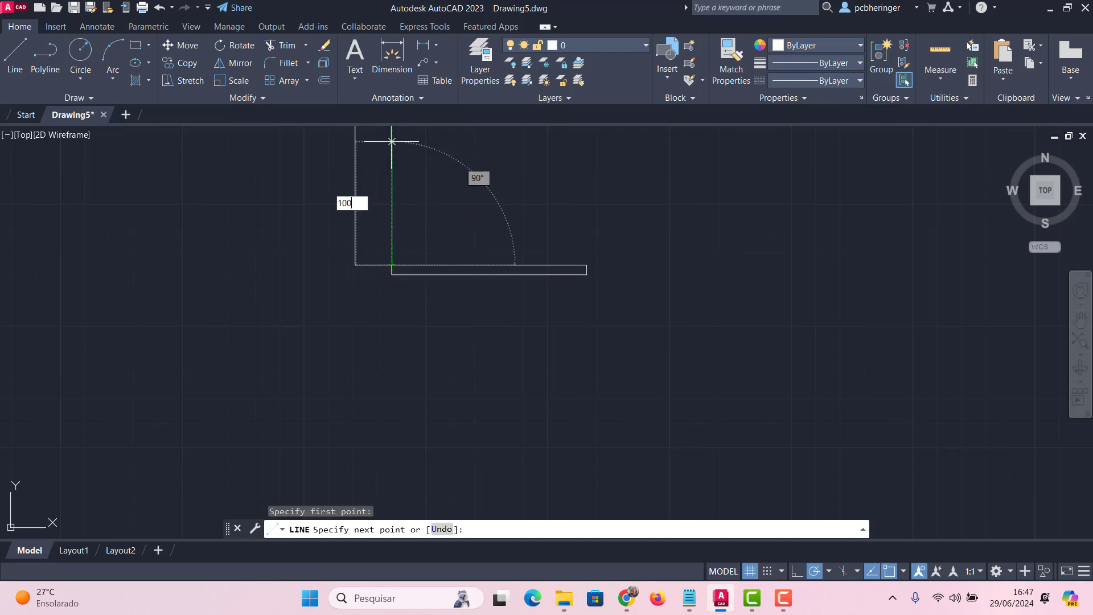
pyautogui.press('Return')
pyautogui.press('Escape')
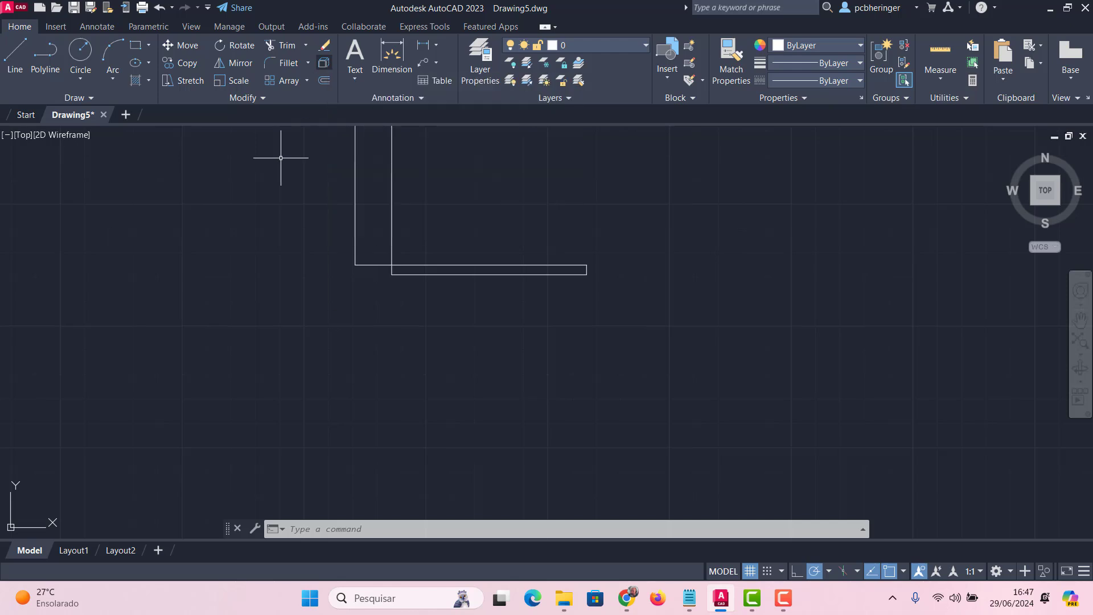
# Explode the L-shaped polyline beside the rectangle into separate lines.
pyautogui.write('x')
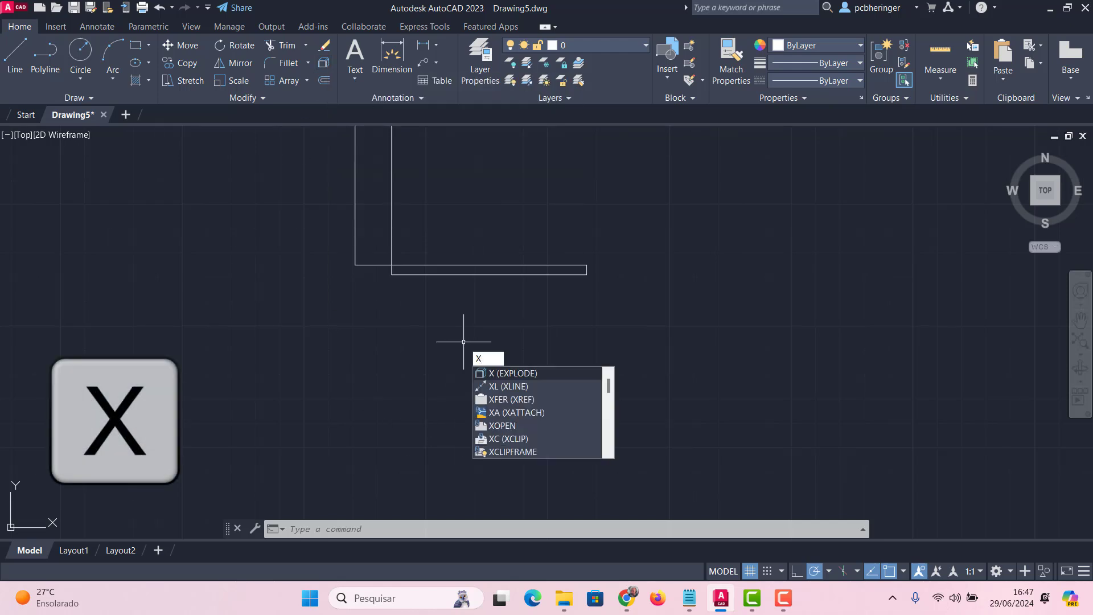
pyautogui.press('Return')
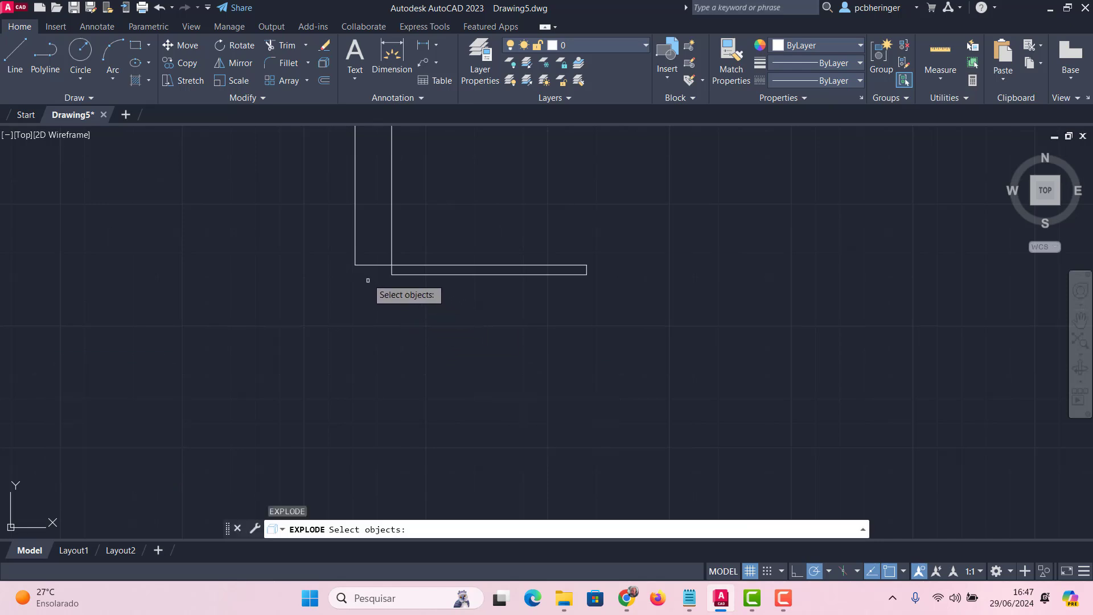
pyautogui.scroll(8, 372, 264)
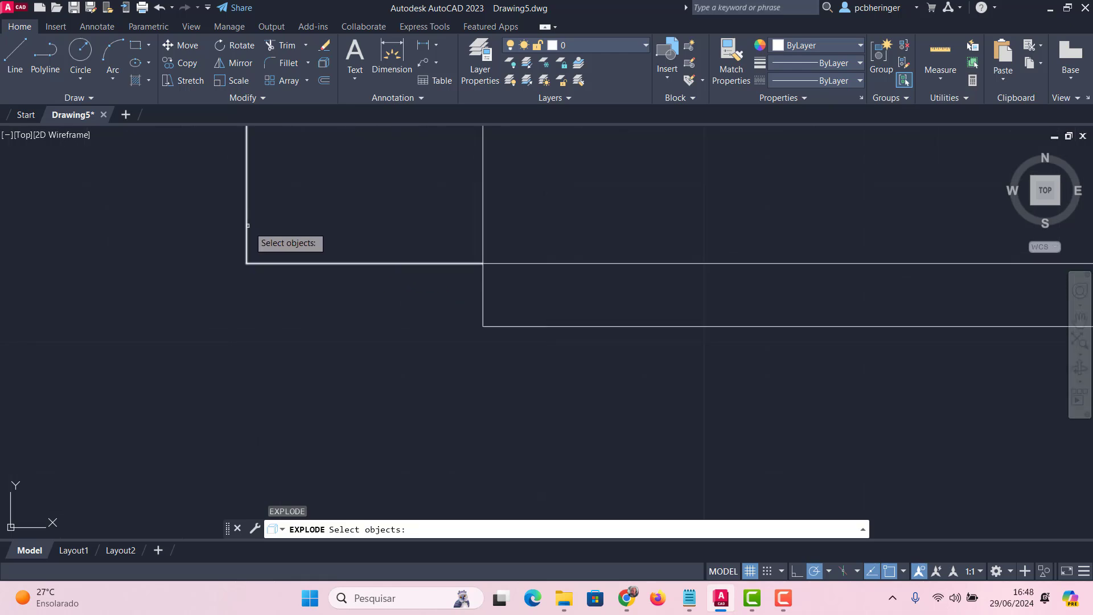
pyautogui.scroll(-6, 364, 239)
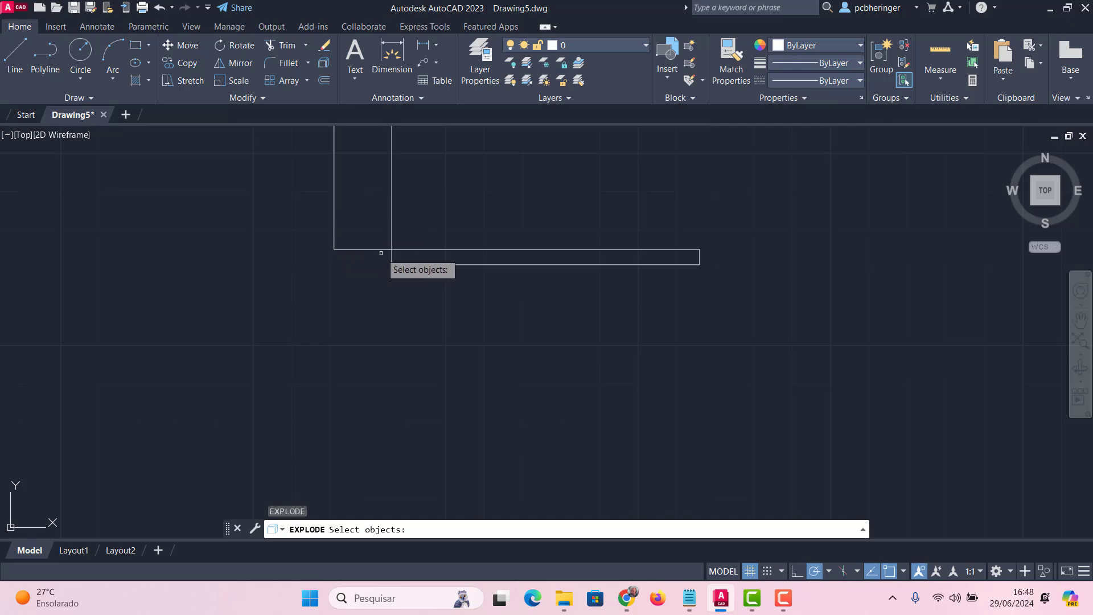
pyautogui.scroll(4, 389, 250)
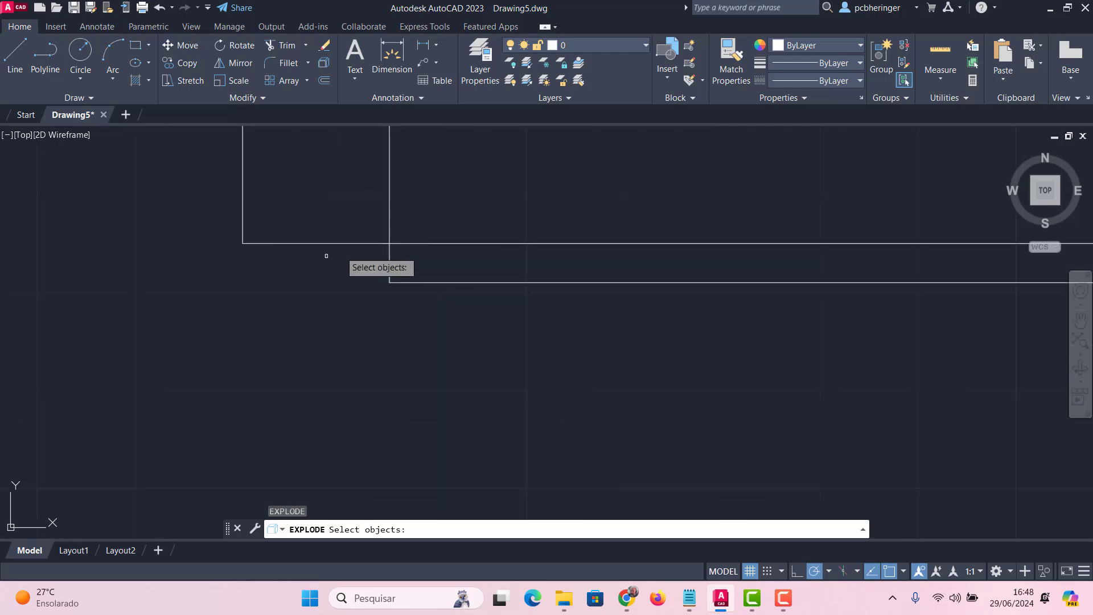
pyautogui.scroll(-4, 479, 242)
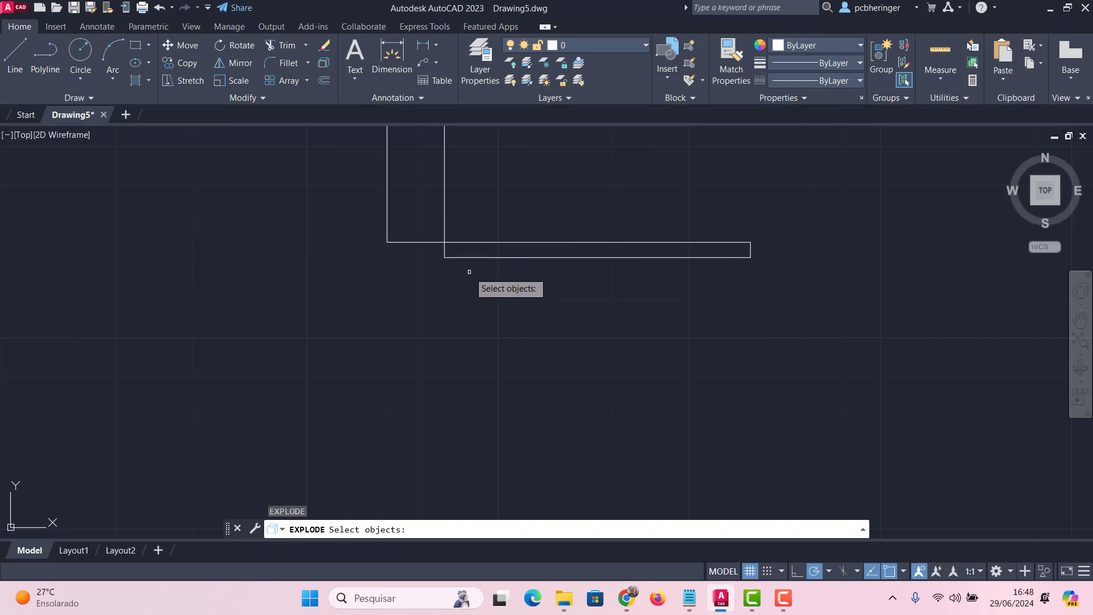
pyautogui.click(420, 241)
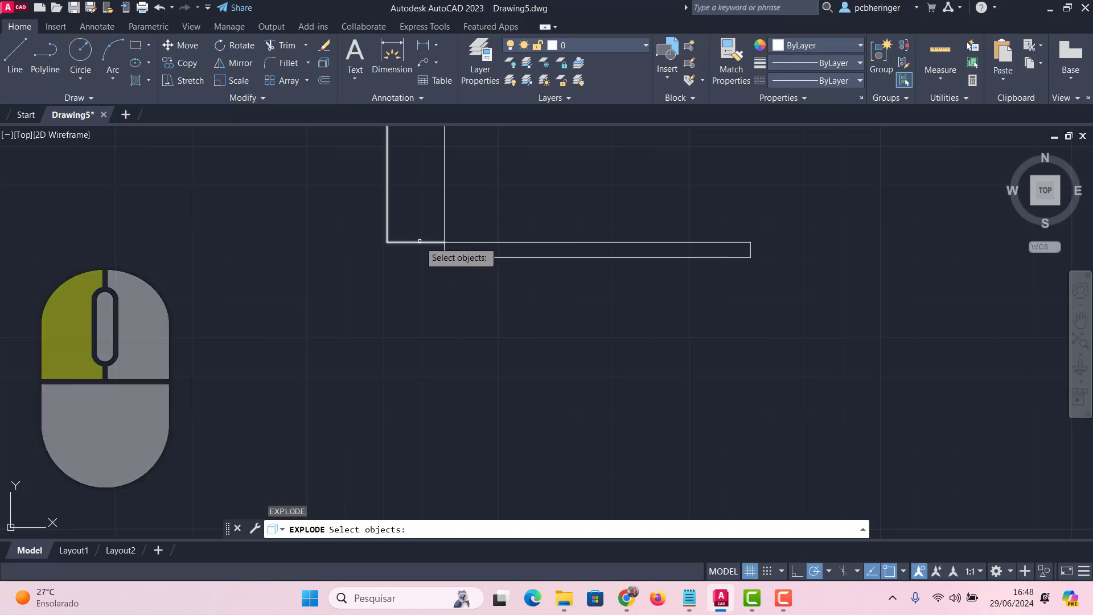
pyautogui.press('Return')
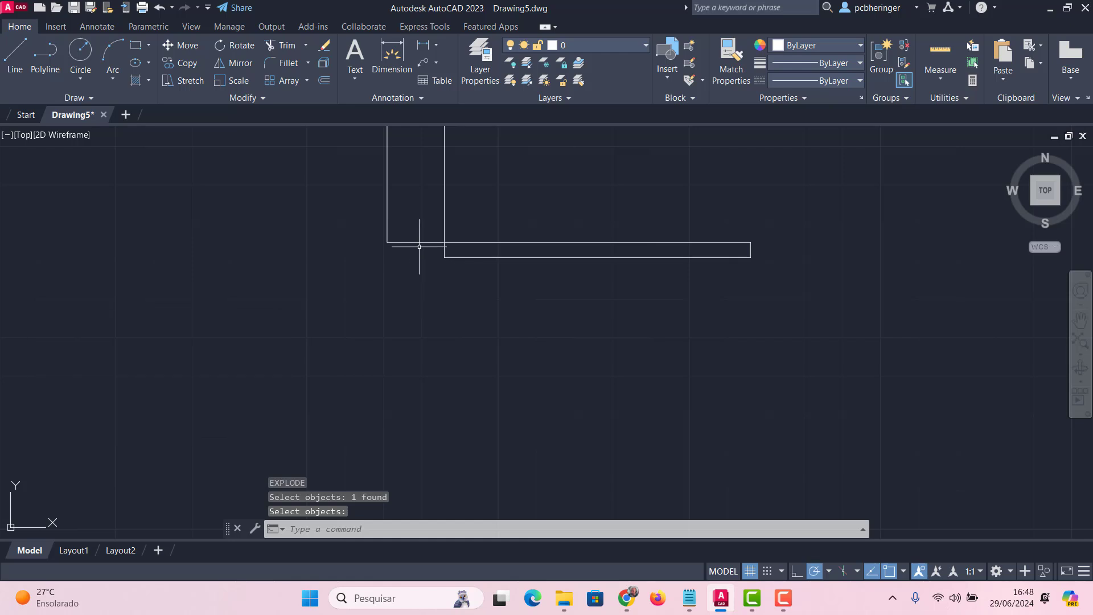
# Copy the short 15-unit horizontal line 80 units straight down.
pyautogui.scroll(2, 417, 245)
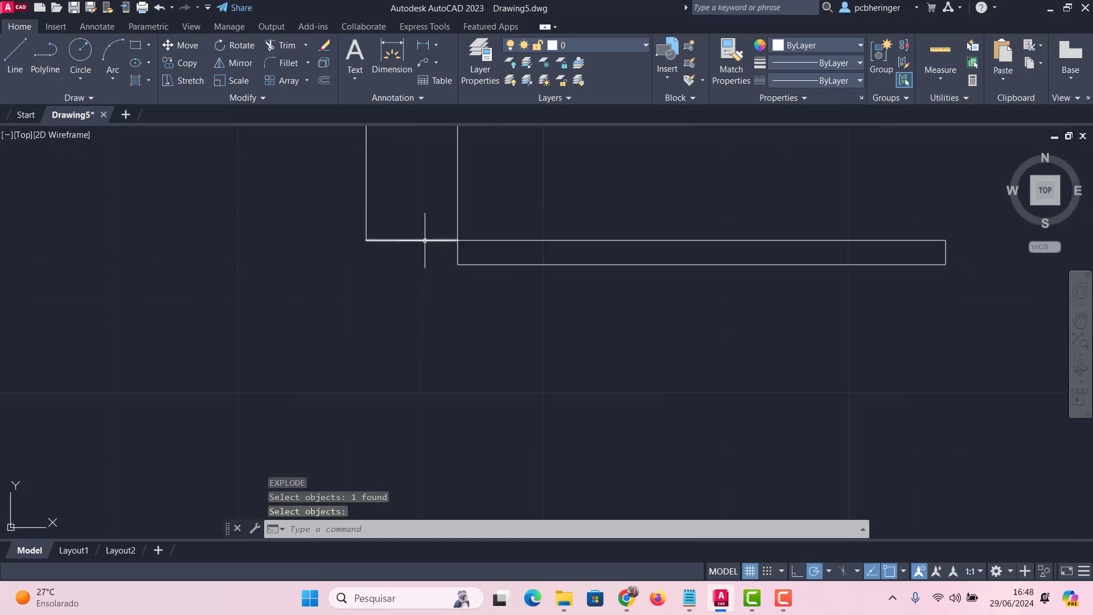
pyautogui.scroll(-2, 432, 233)
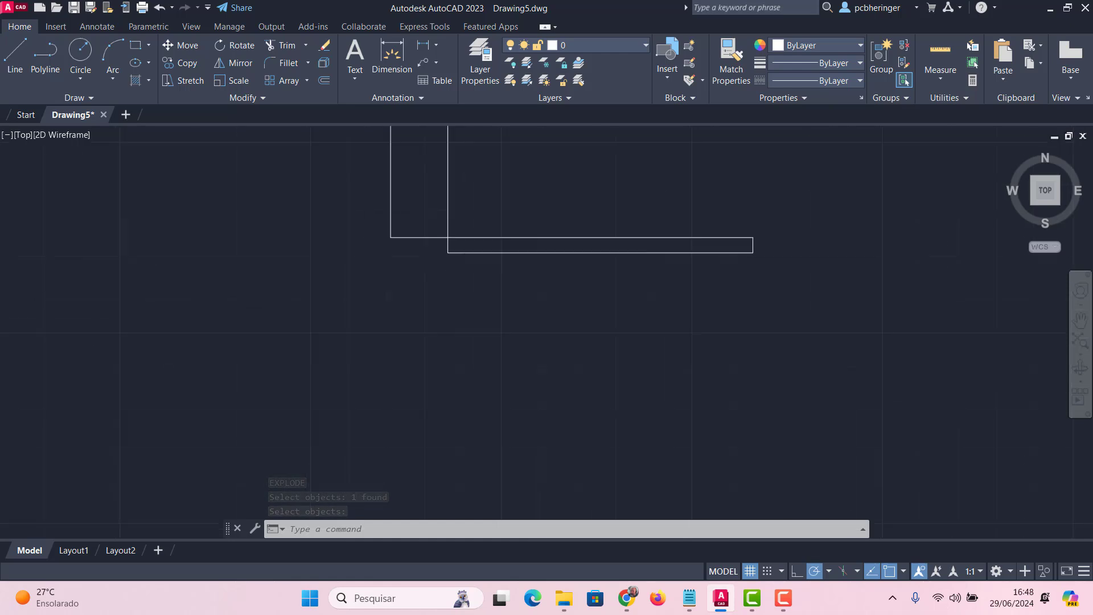
pyautogui.scroll(4, 439, 268)
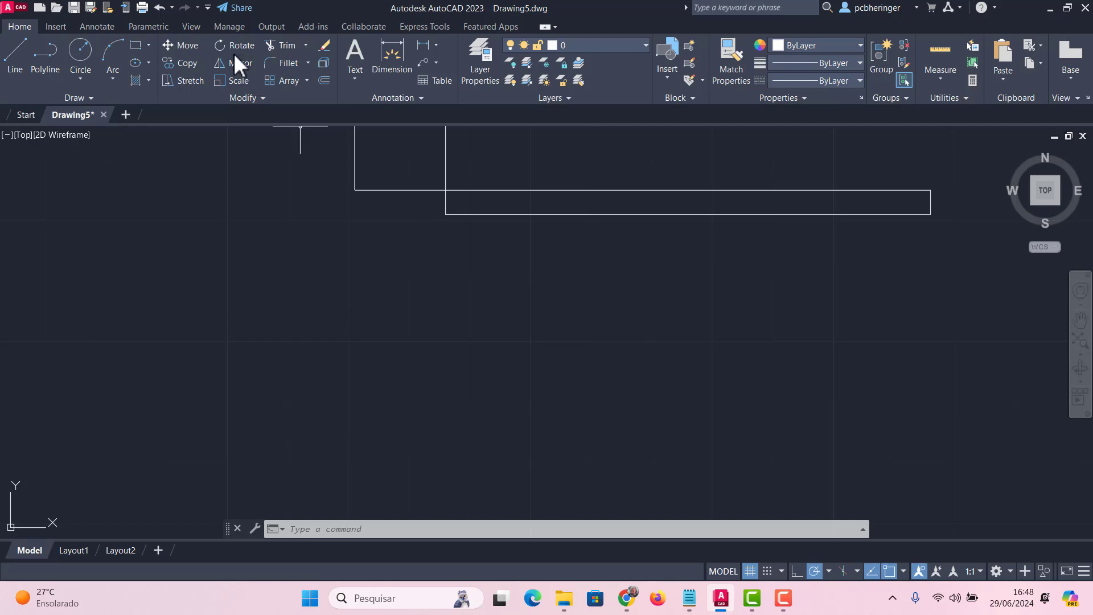
pyautogui.click(178, 62)
pyautogui.click(402, 188)
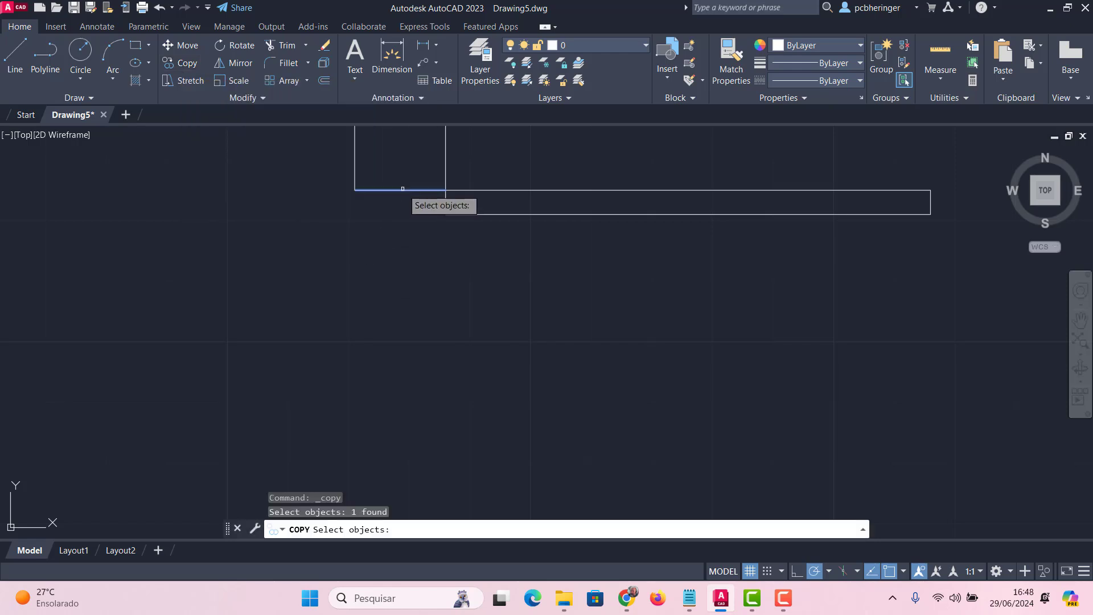
pyautogui.press('Return')
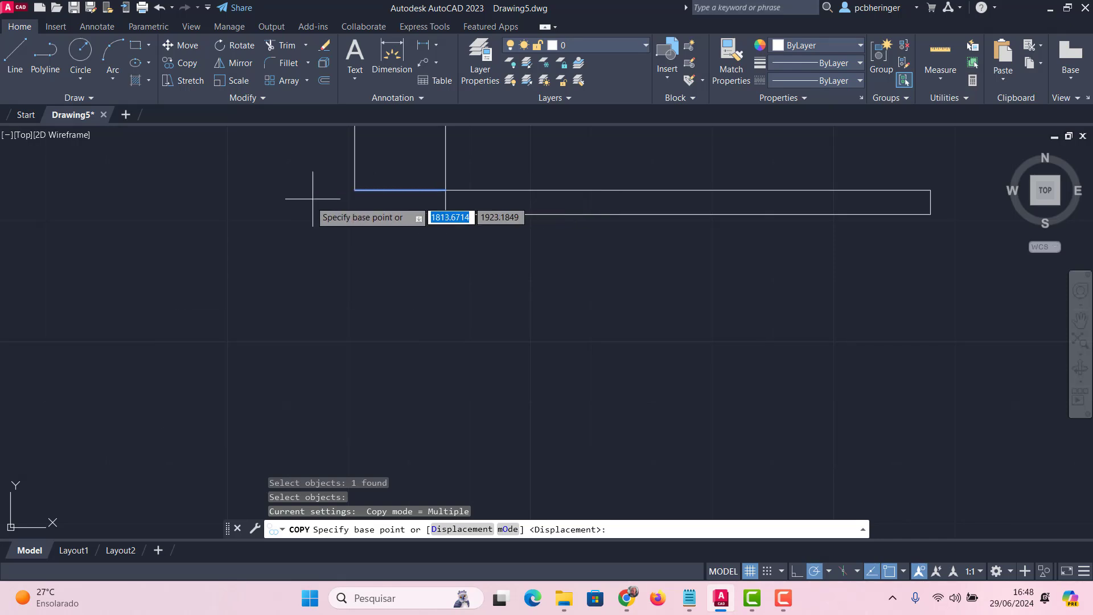
pyautogui.click(198, 154)
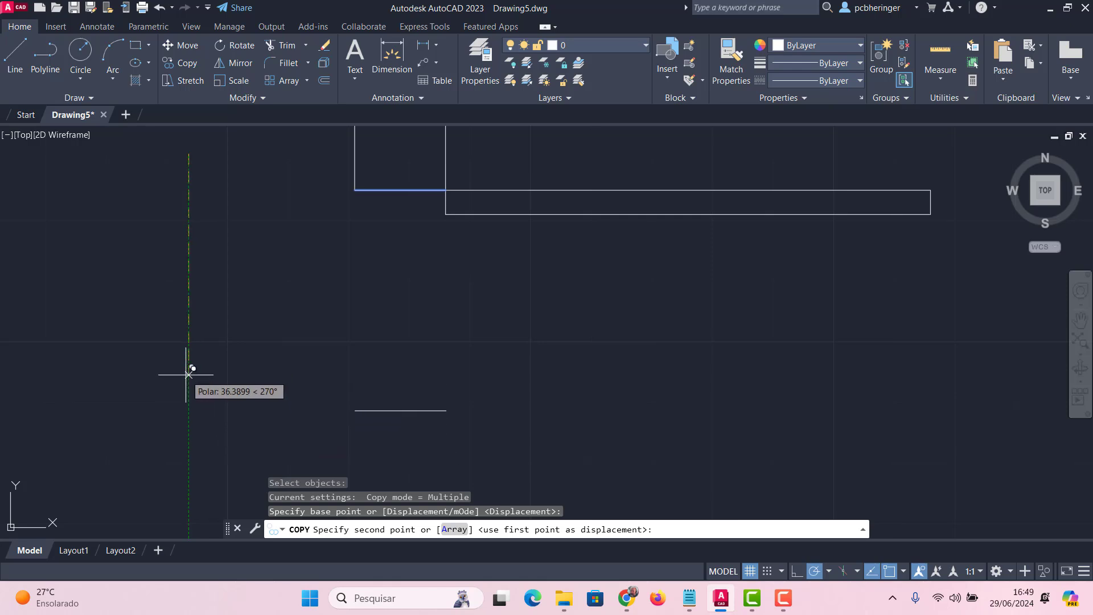
pyautogui.write('80')
pyautogui.press('Return')
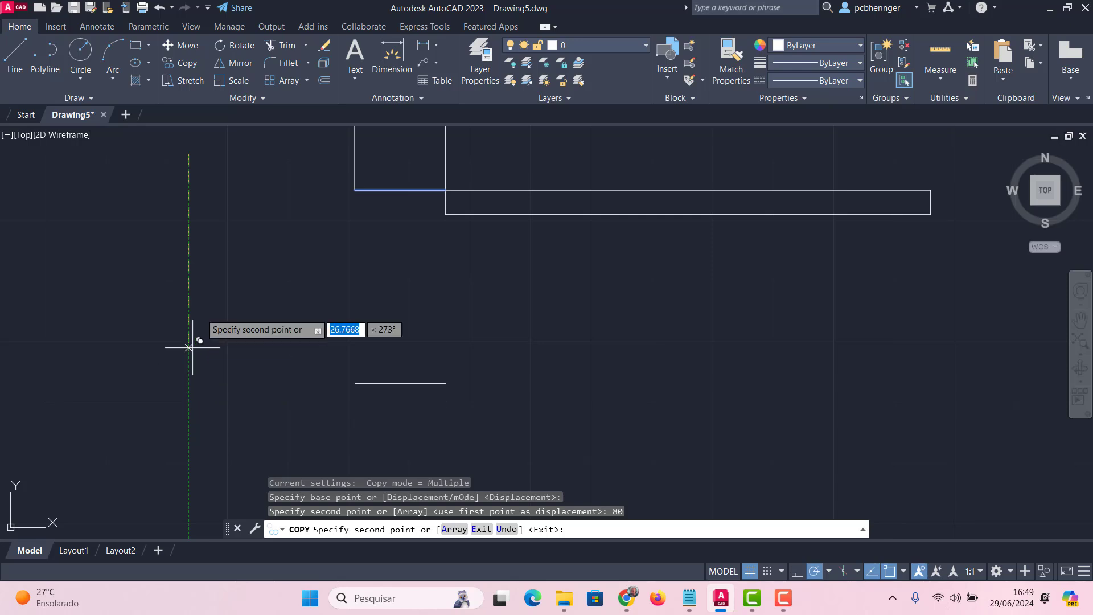
# Place five extra copies of the short line freely below and to the right of the rectangle, and end copying.
pyautogui.scroll(-4, 226, 280)
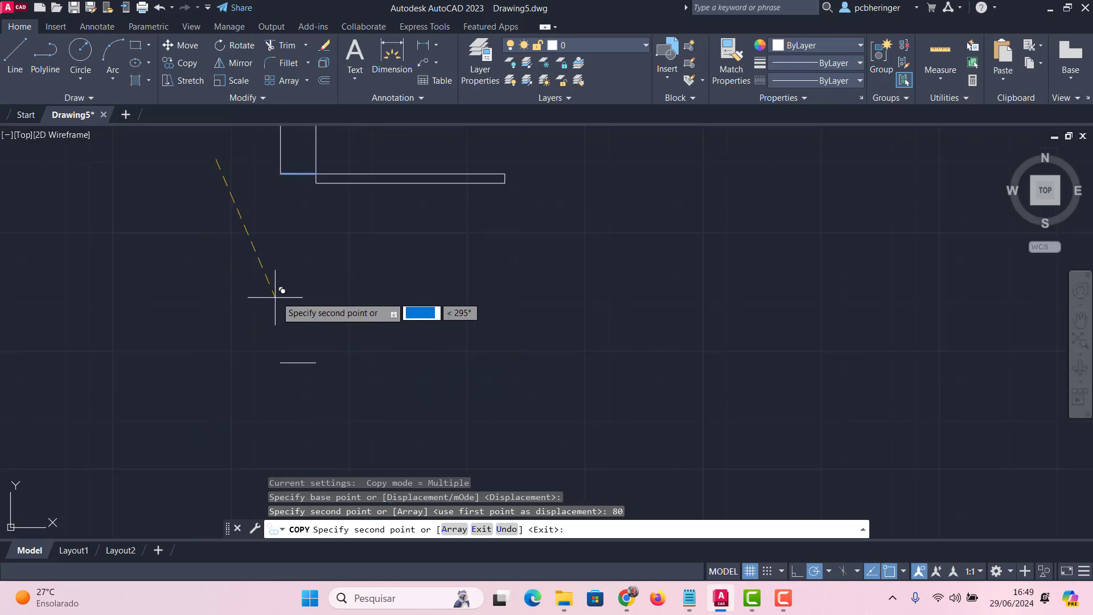
pyautogui.click(447, 263)
pyautogui.click(575, 288)
pyautogui.click(532, 344)
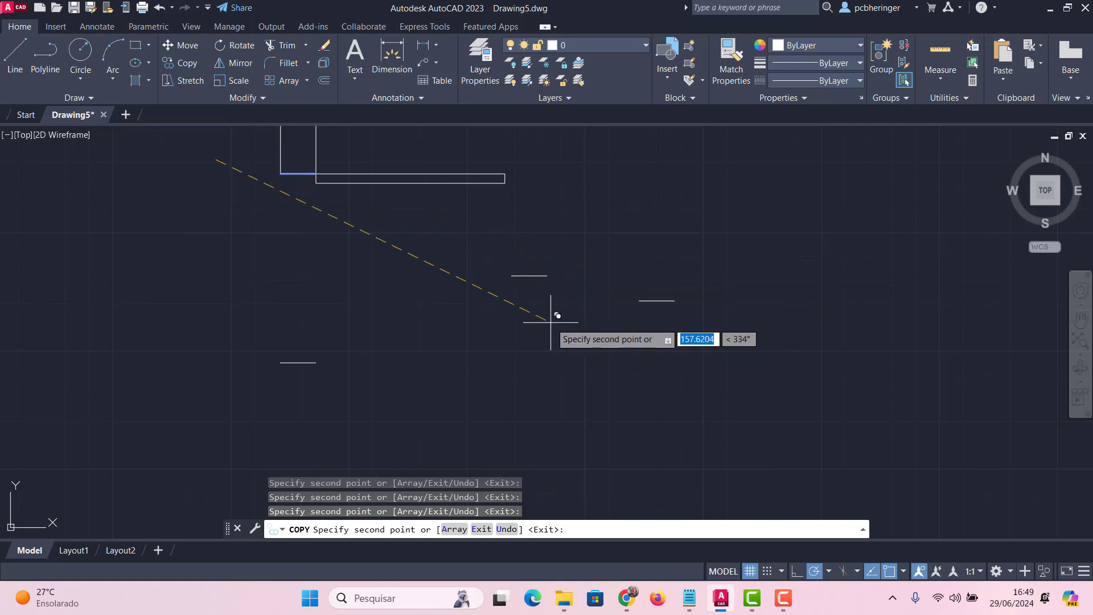
pyautogui.press('Escape')
# Erase the five scattered extra copies, keeping the short line placed 80 units below the original.
pyautogui.write('e')
pyautogui.press('Return')
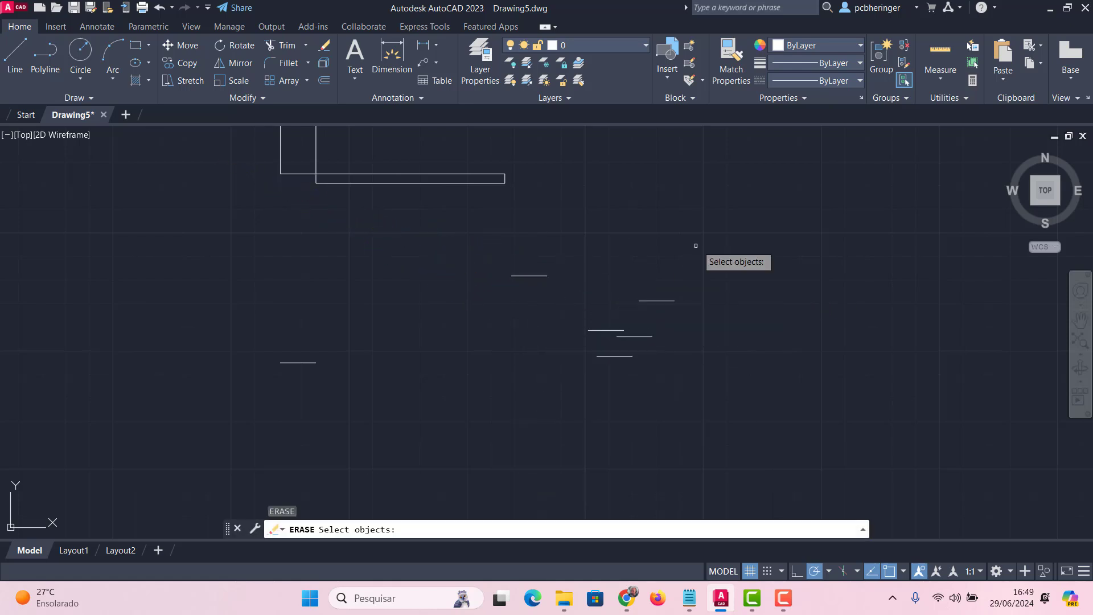
pyautogui.click(698, 243)
pyautogui.click(429, 450)
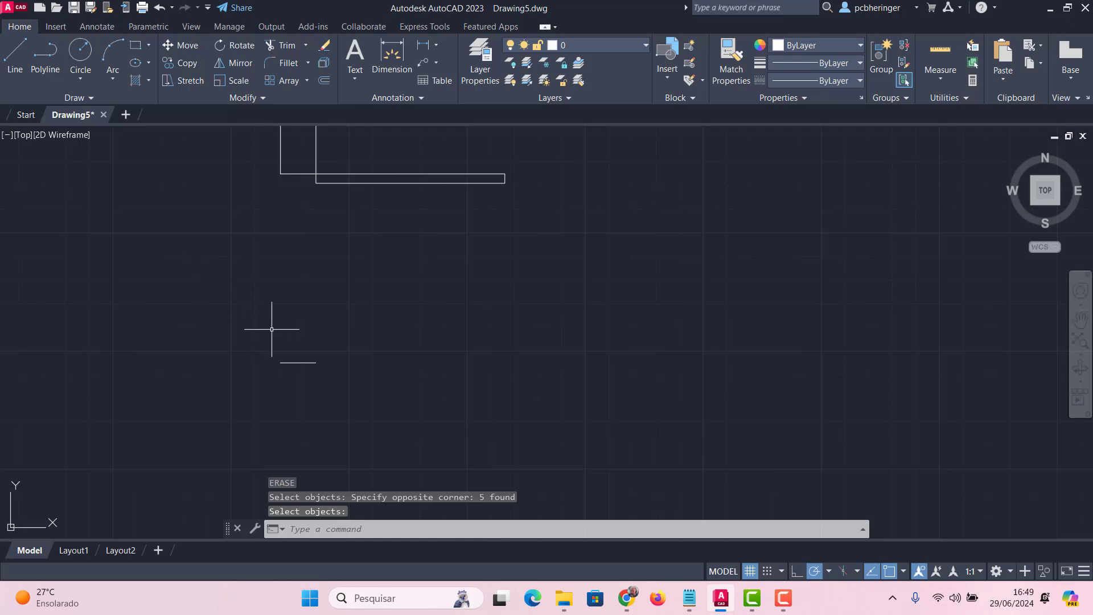
pyautogui.press('Return')
# Draw a 100-unit line straight down from the right end of the copied short line.
pyautogui.write('l')
pyautogui.press('Return')
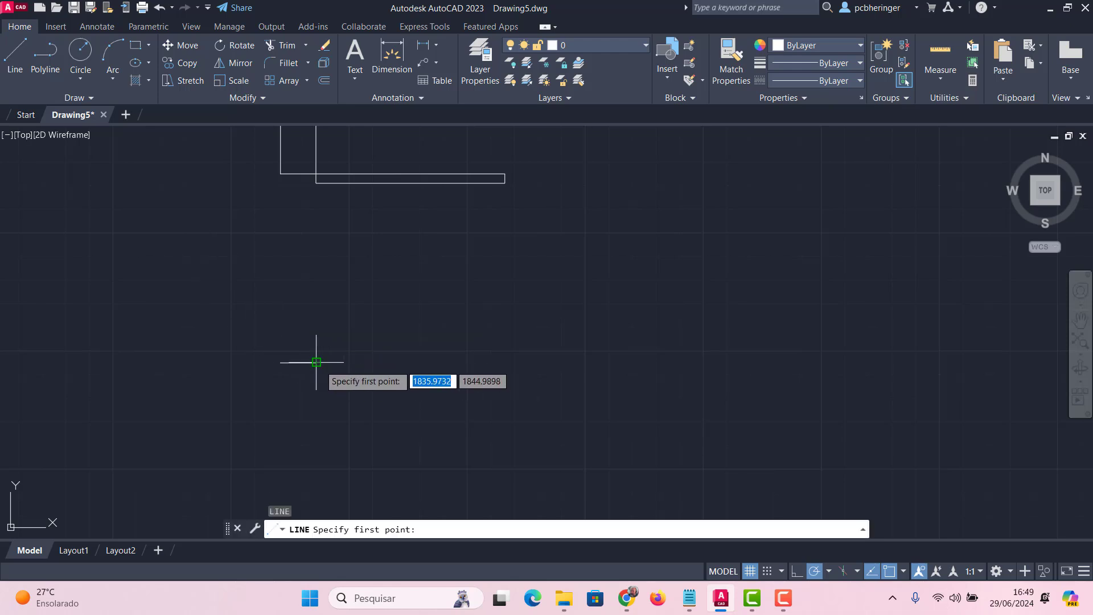
pyautogui.click(316, 362)
pyautogui.write('100')
pyautogui.press('Return')
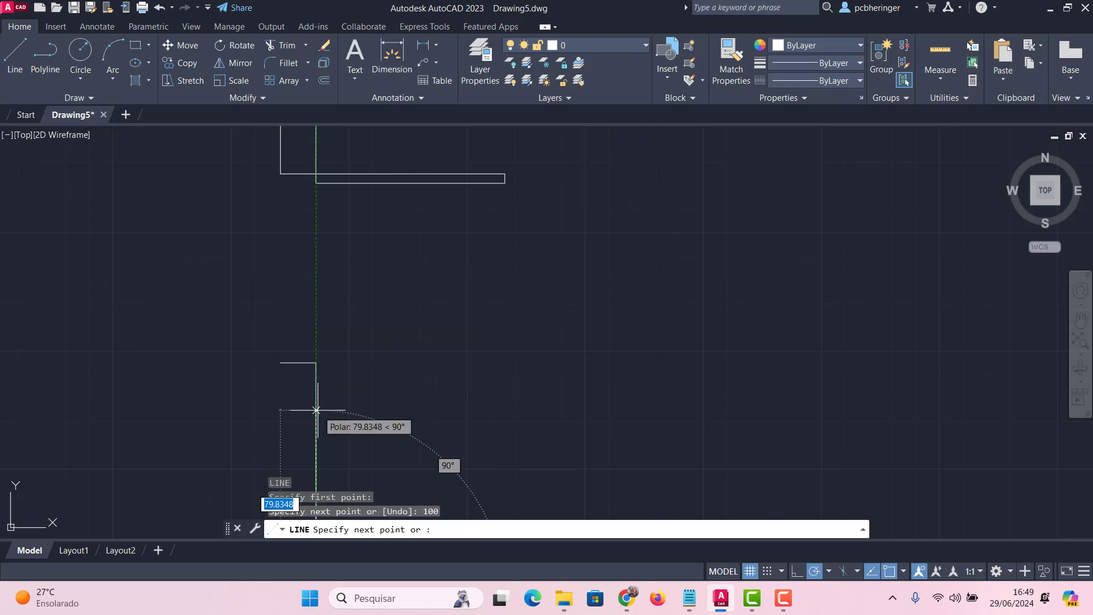
pyautogui.press('Escape')
# Draw a 100-unit line straight down from the left end of the copied short line and end the Line command.
pyautogui.rightClick(272, 368)
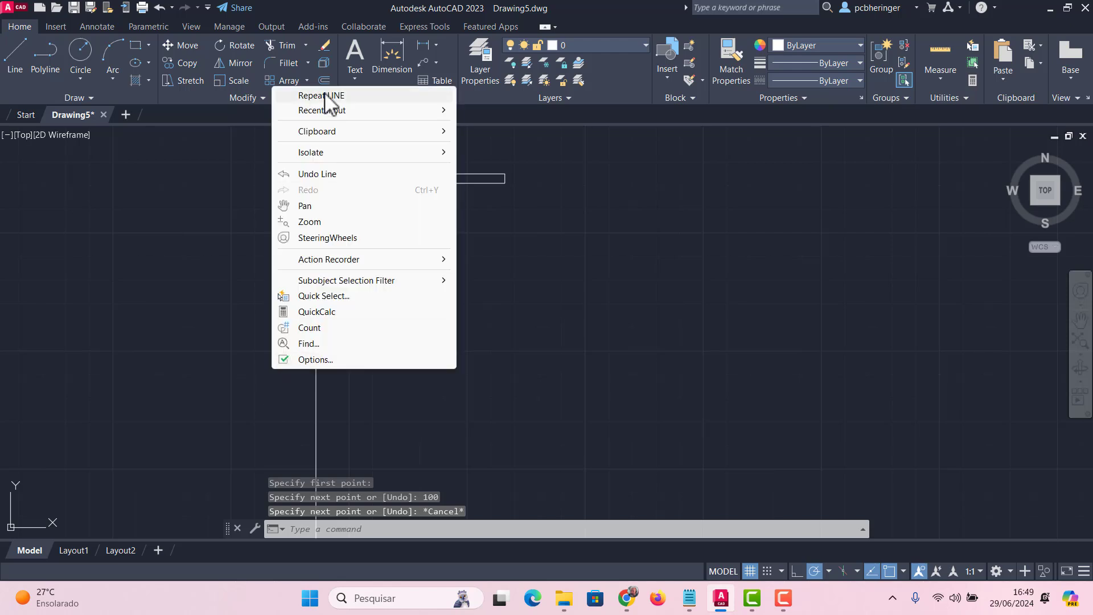
pyautogui.click(325, 96)
pyautogui.click(281, 362)
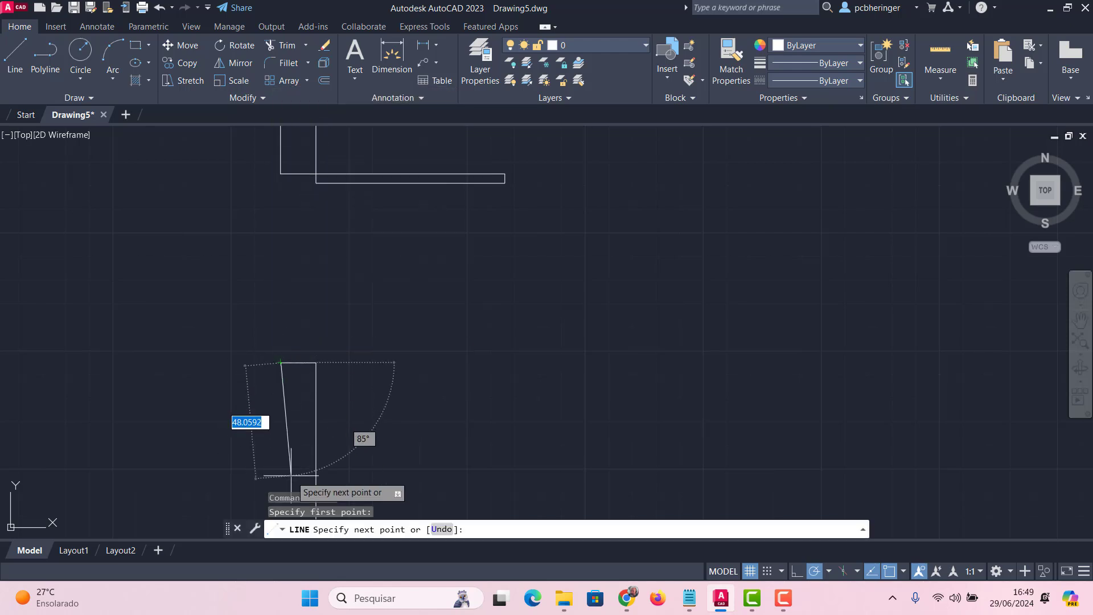
pyautogui.write('100')
pyautogui.press('Return')
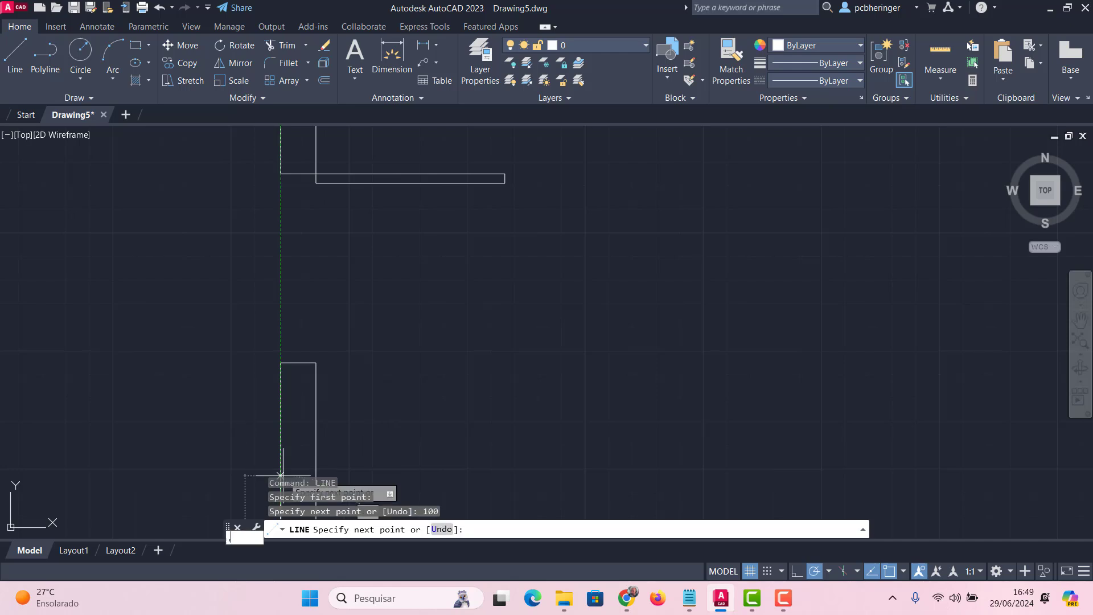
pyautogui.press('Escape')
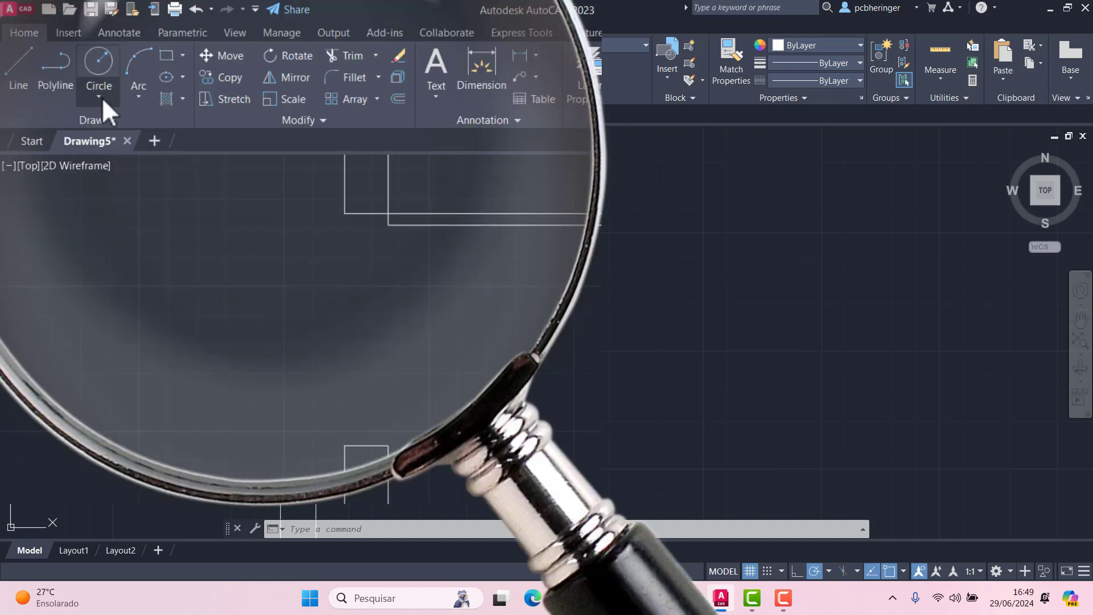
# Draw a center-radius circle centred on the 80 by 4 rectangle's upper-left corner, reaching the right end of the copied short line.
pyautogui.click(81, 79)
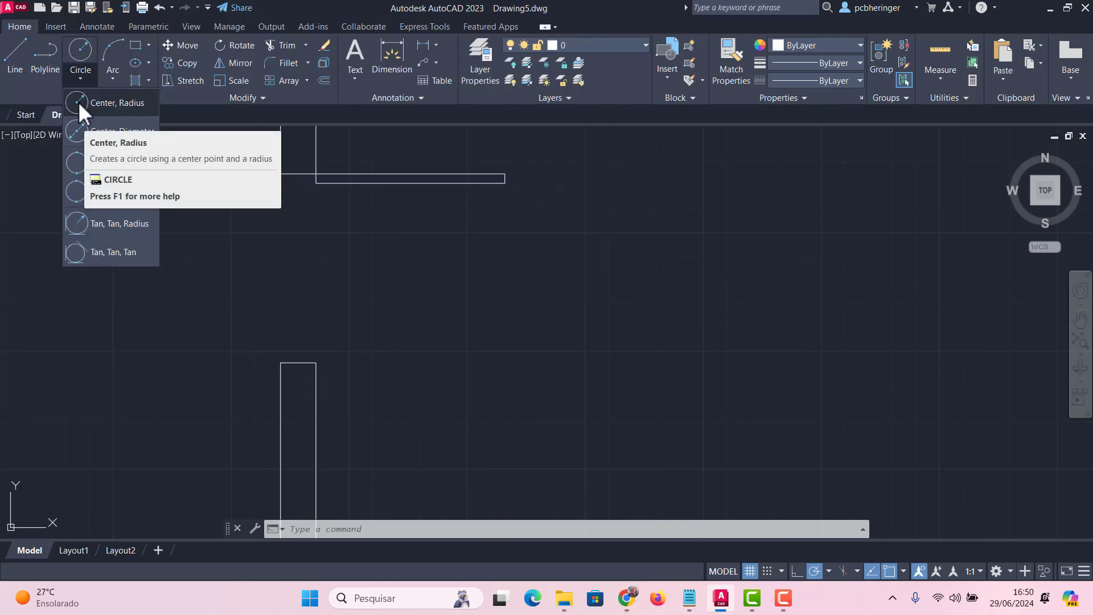
pyautogui.click(78, 101)
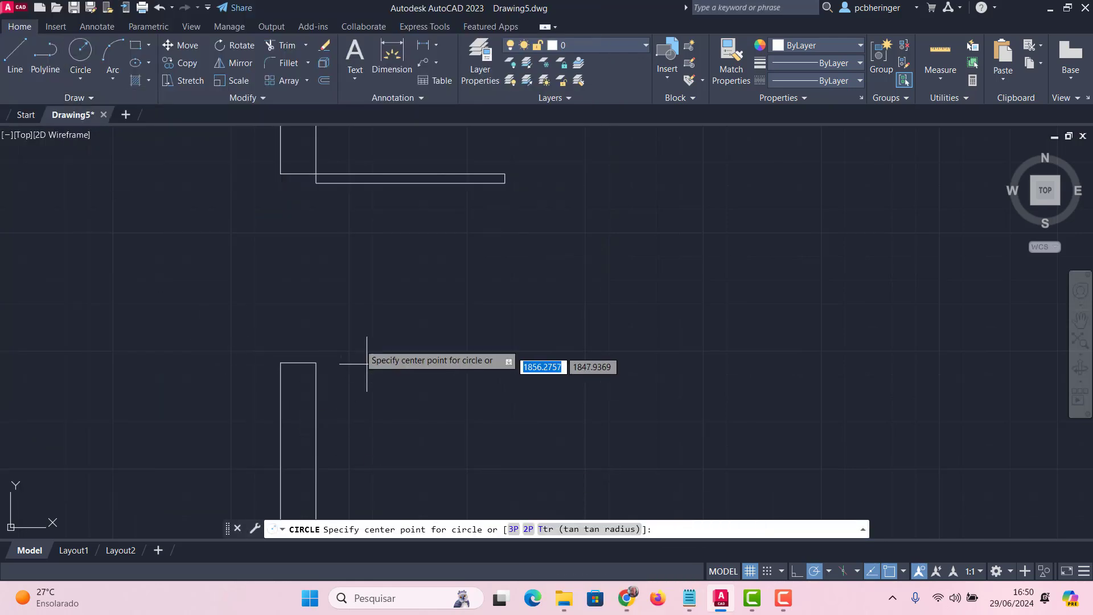
pyautogui.click(316, 173)
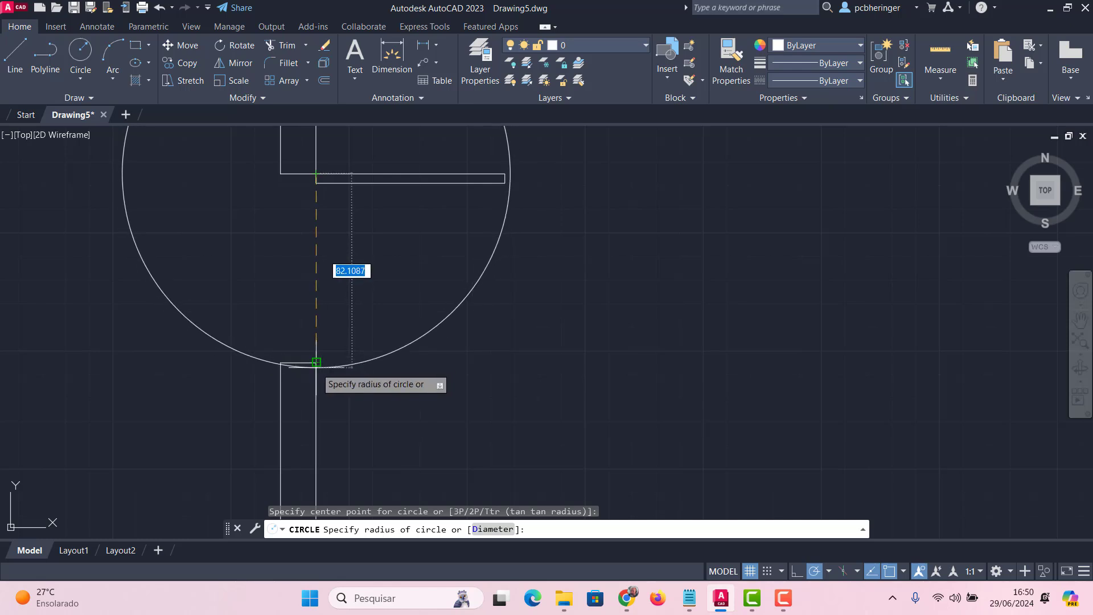
pyautogui.click(315, 364)
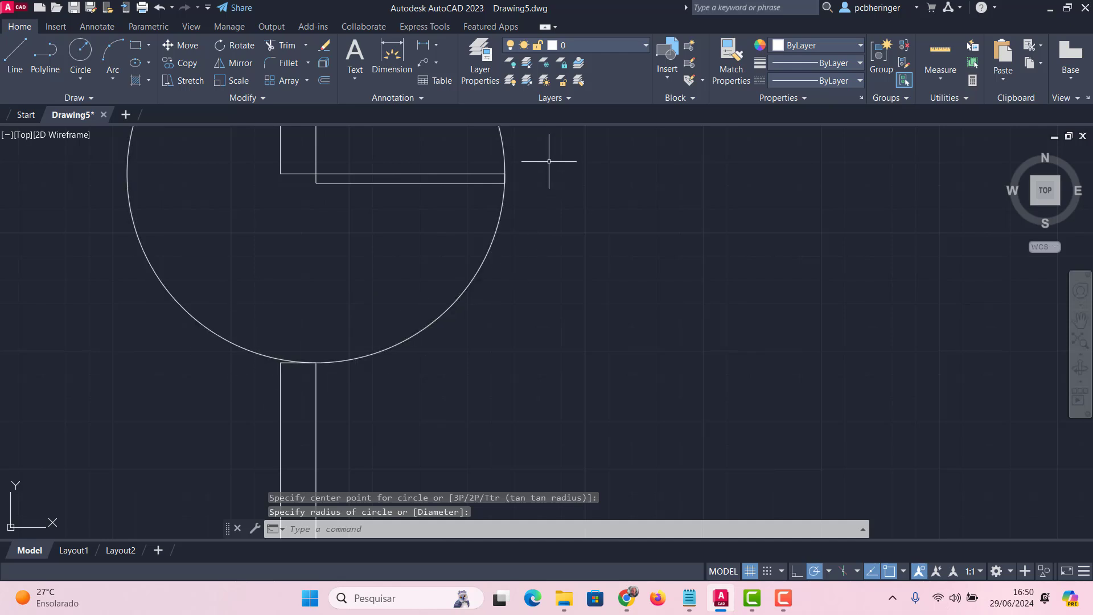
# Undo the circle whose radius was picked at the end of the copied short line.
pyautogui.scroll(-2, 304, 384)
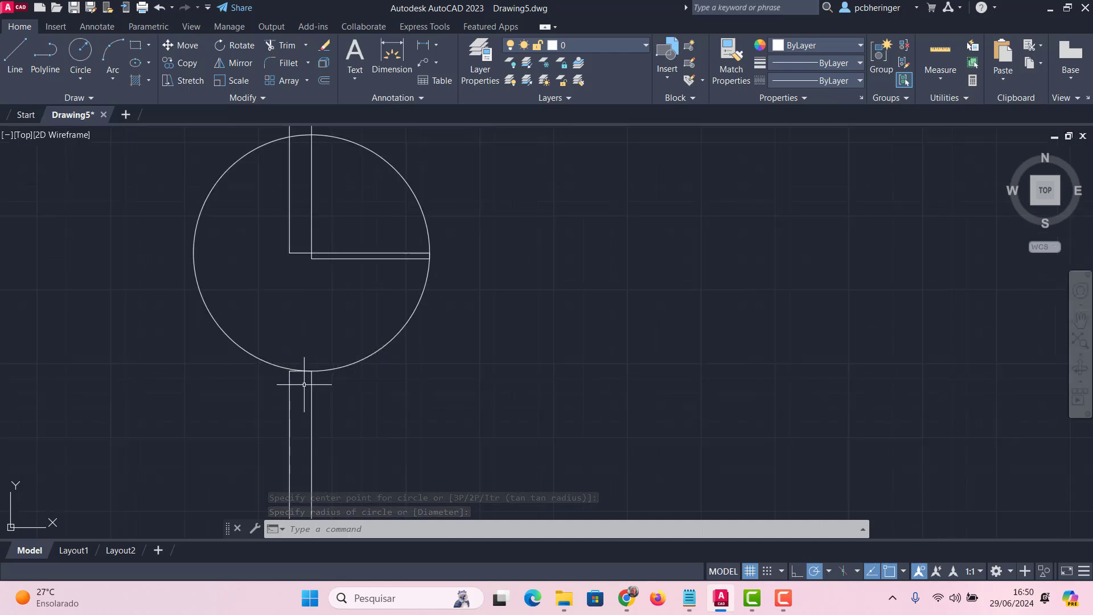
pyautogui.scroll(2, 335, 286)
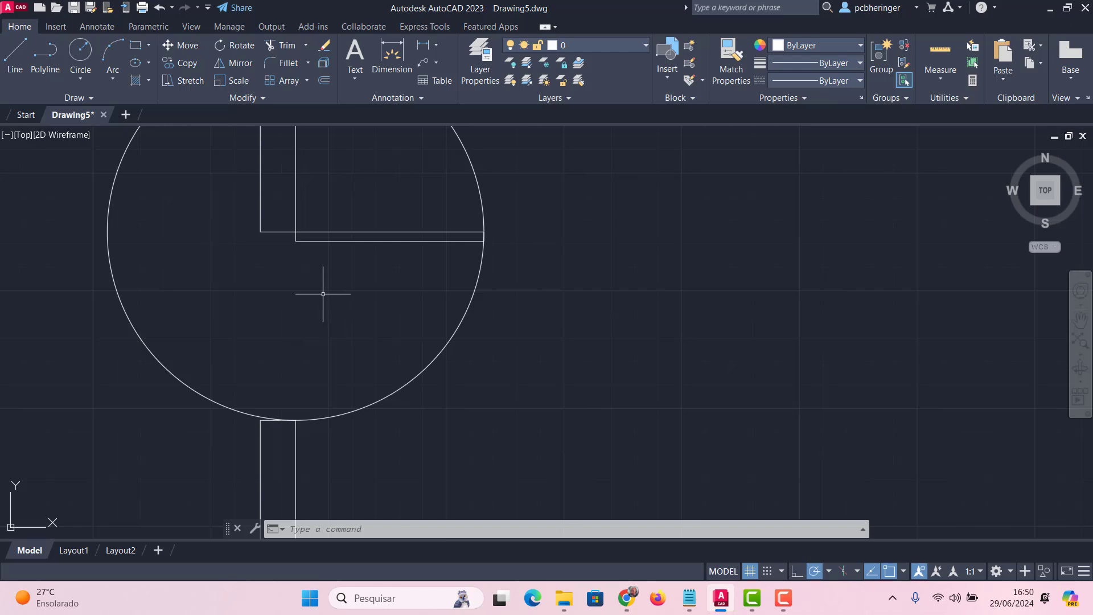
pyautogui.hotkey('ctrl', 'z')
pyautogui.hotkey('ctrl', 'z')
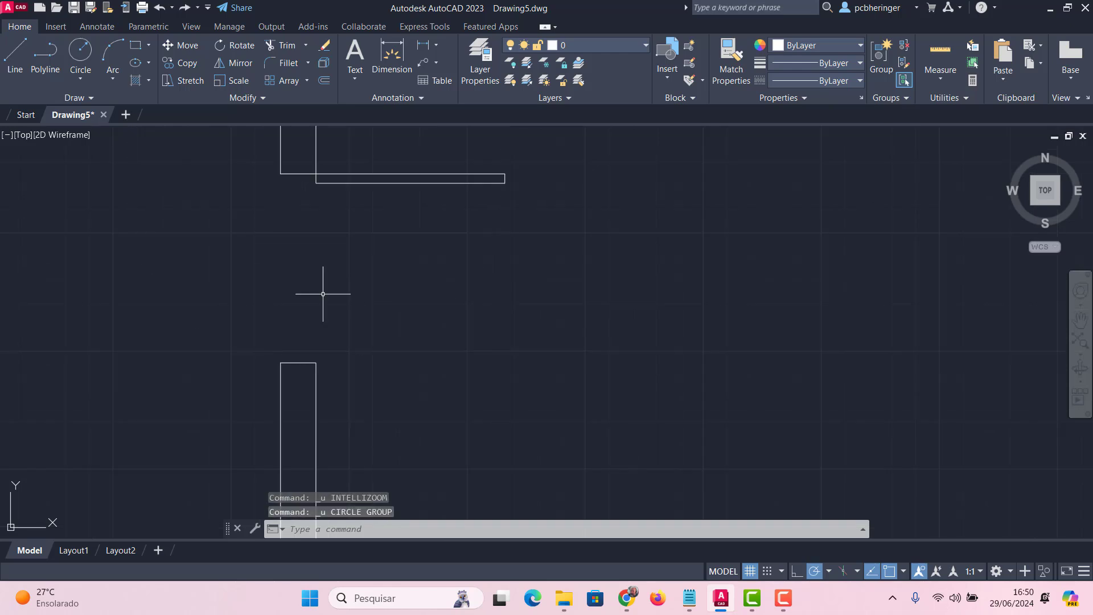
# Draw a circle of radius 80 centred on the 80 by 4 rectangle's upper-left corner.
pyautogui.click(80, 47)
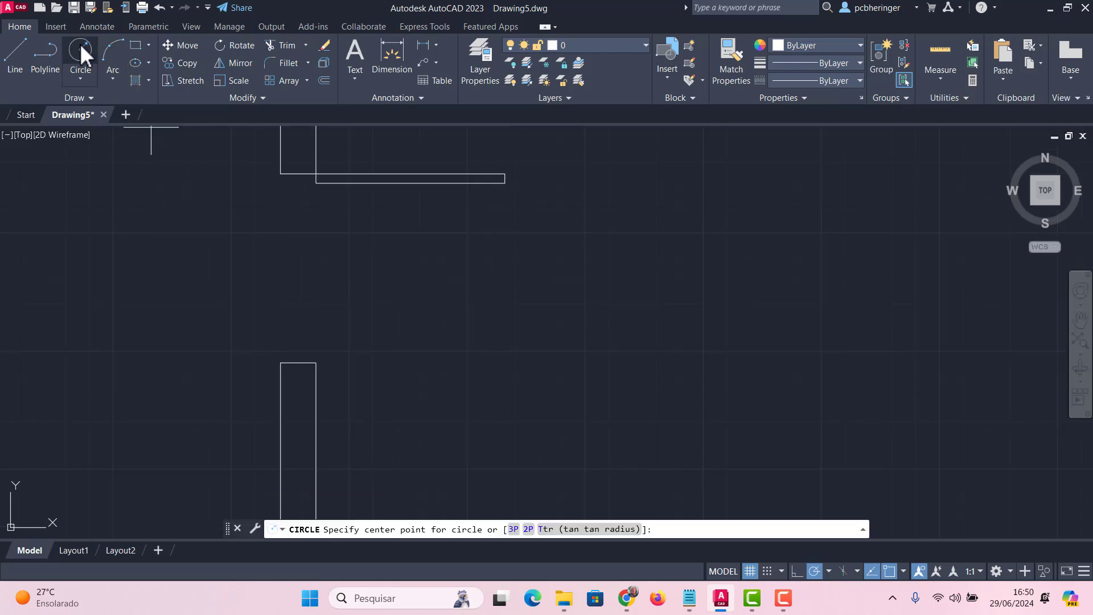
pyautogui.click(316, 174)
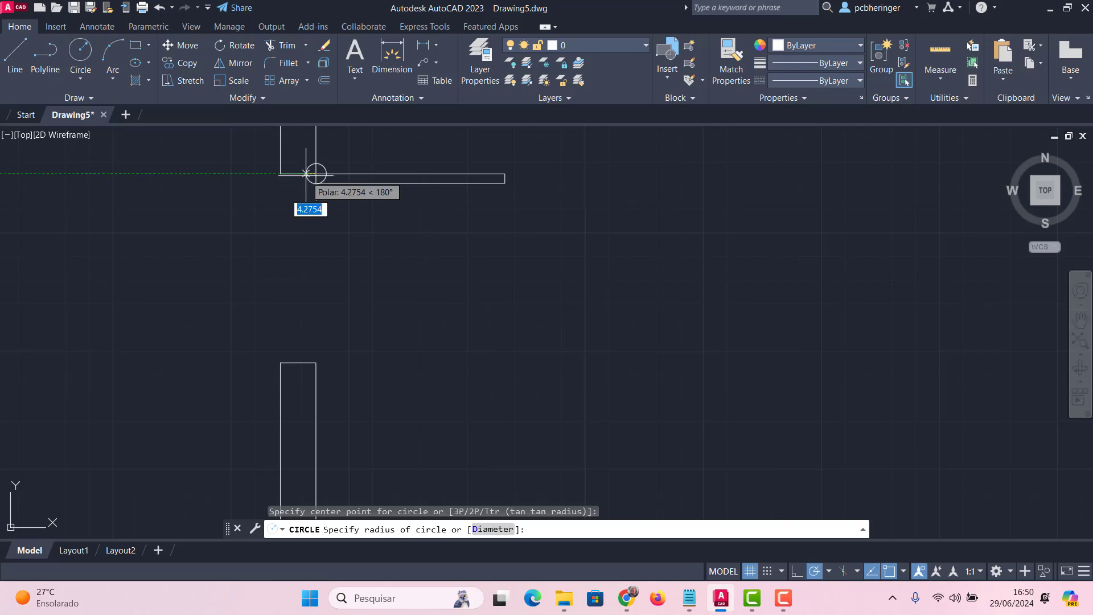
pyautogui.write('8')
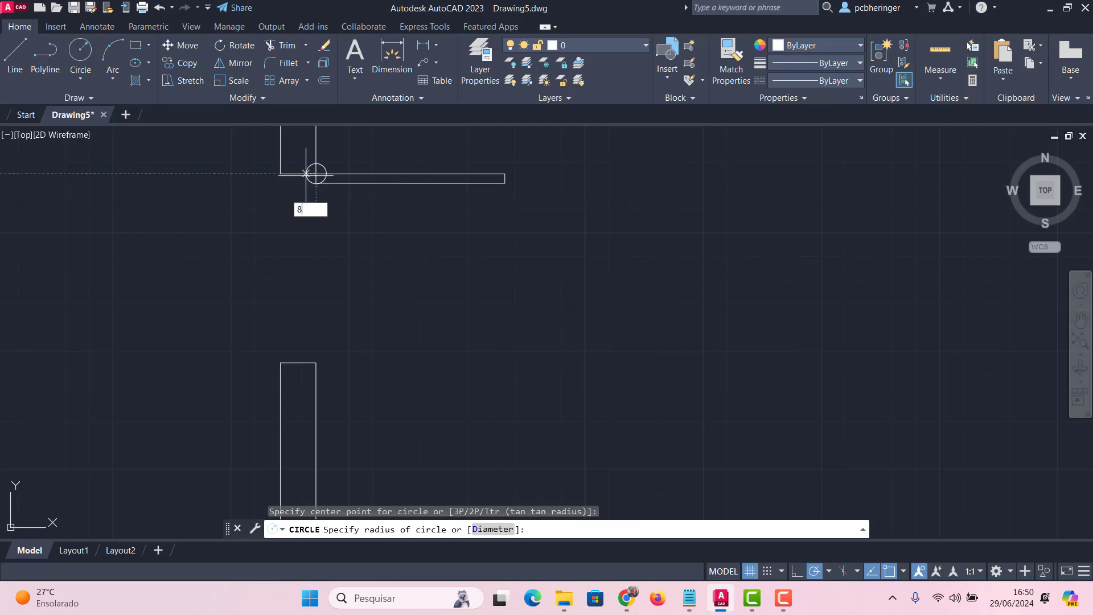
pyautogui.write('0')
pyautogui.press('Return')
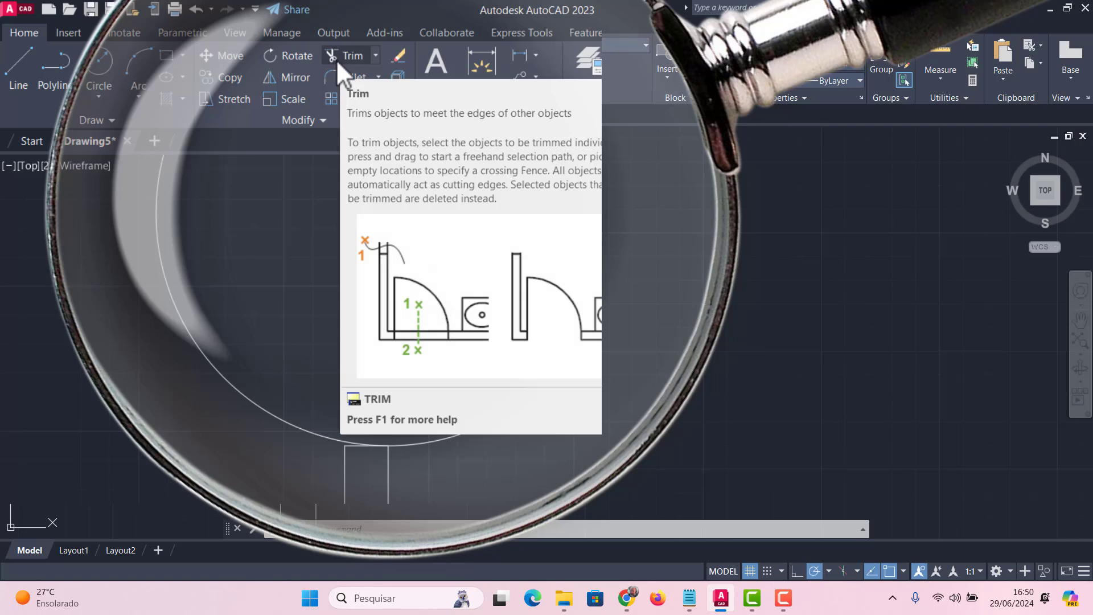
# Trim the circle to leave only the quarter arc between the rectangle's outer end and the lower upright's top-right corner.
pyautogui.click(337, 60)
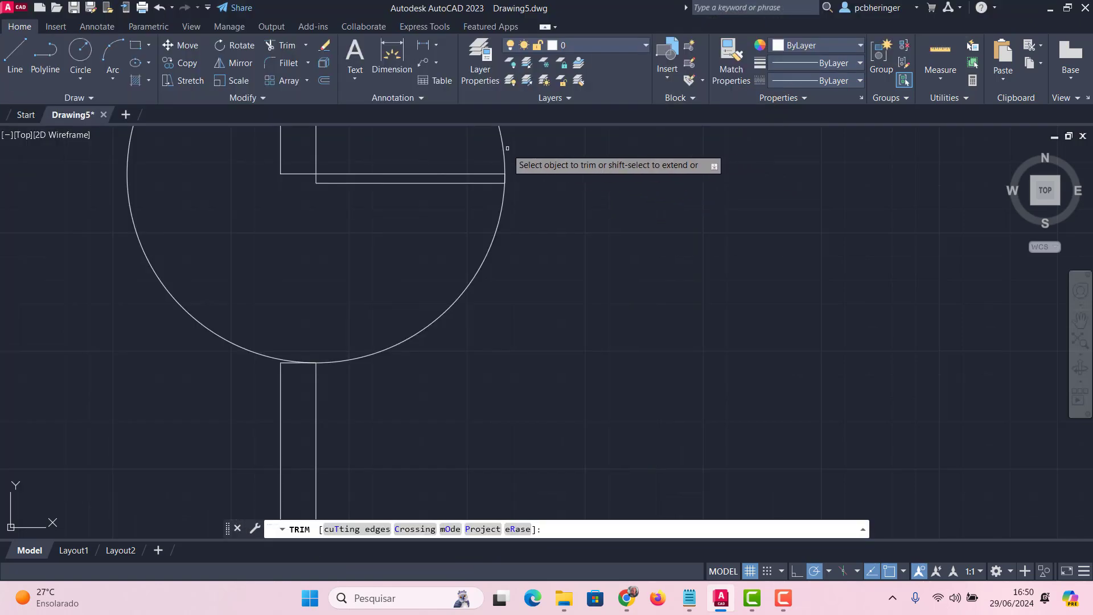
pyautogui.click(506, 150)
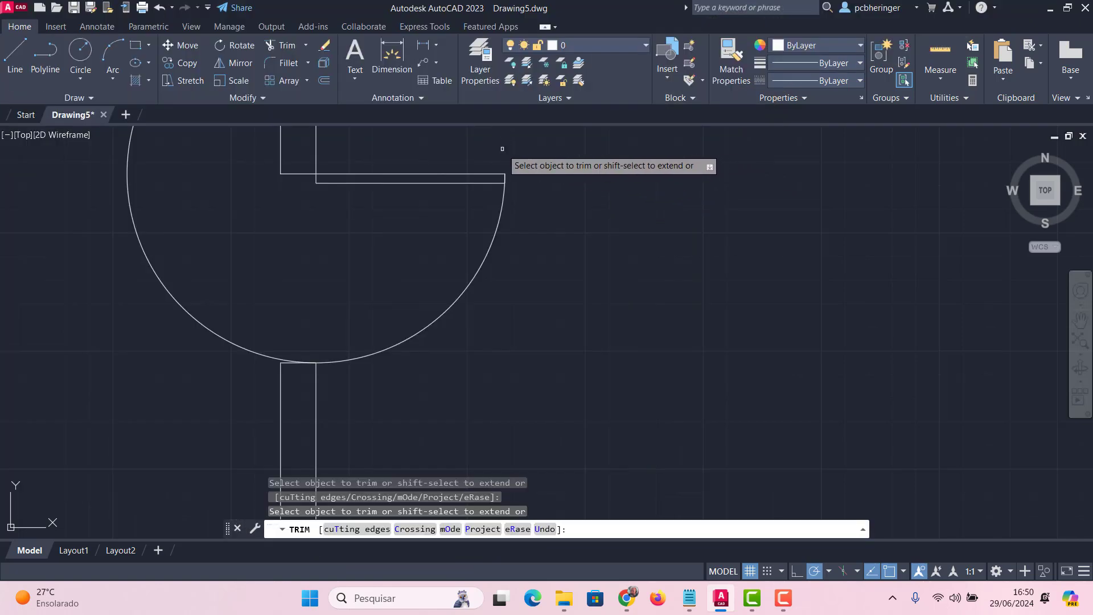
pyautogui.click(258, 354)
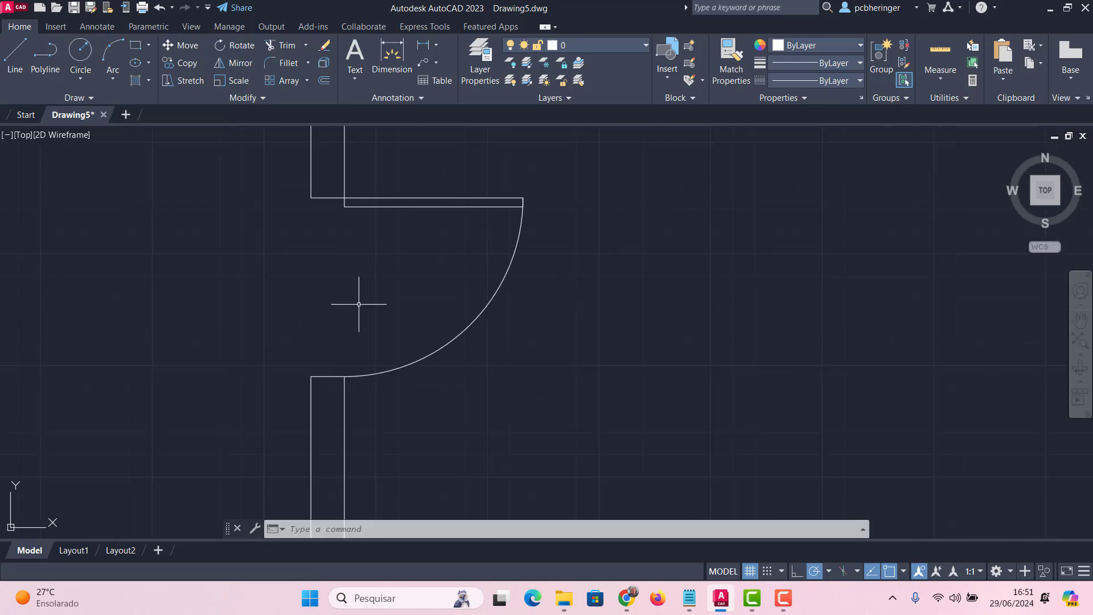
# Erase the trimmed quarter arc between the rectangle and the lower upright.
pyautogui.click(622, 378)
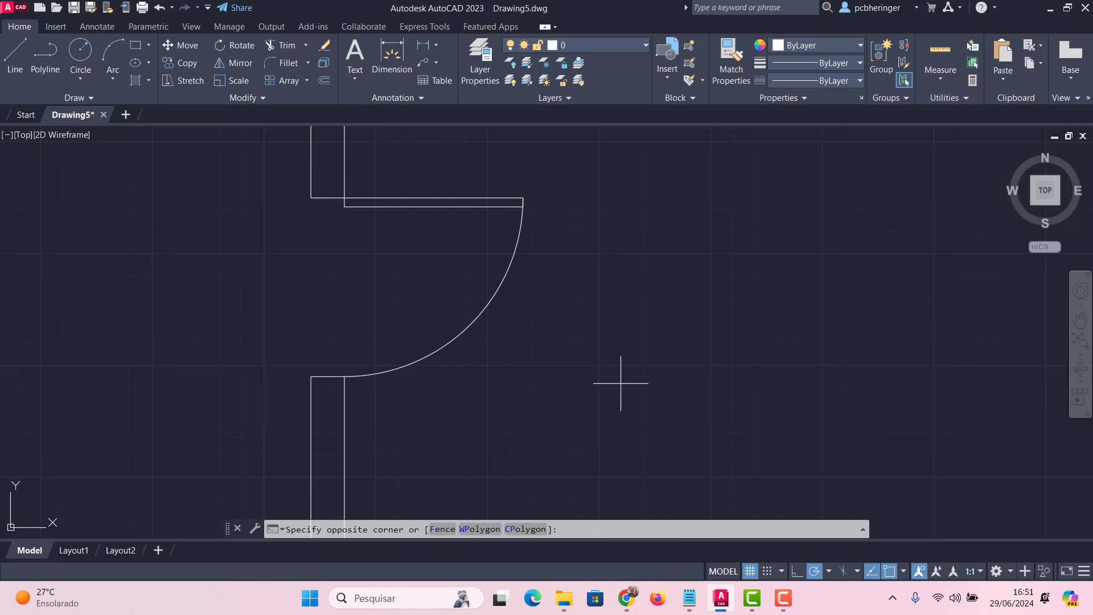
pyautogui.click(446, 298)
pyautogui.press('Delete')
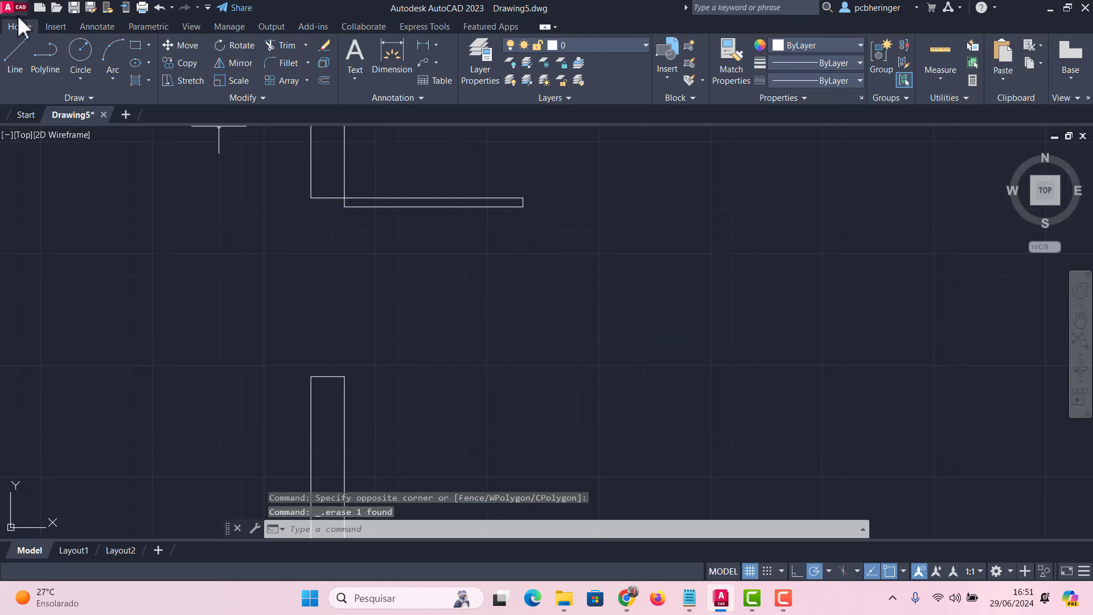
# Draw a center-diameter circle of diameter 160 centred on the 80 by 4 rectangle's upper-left corner.
pyautogui.click(84, 80)
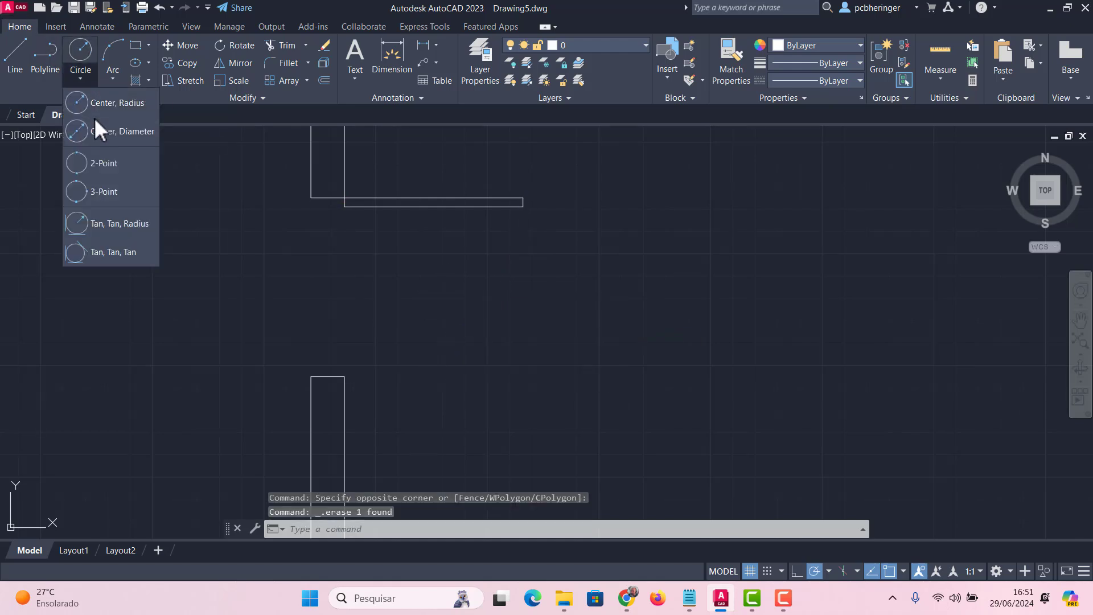
pyautogui.click(89, 131)
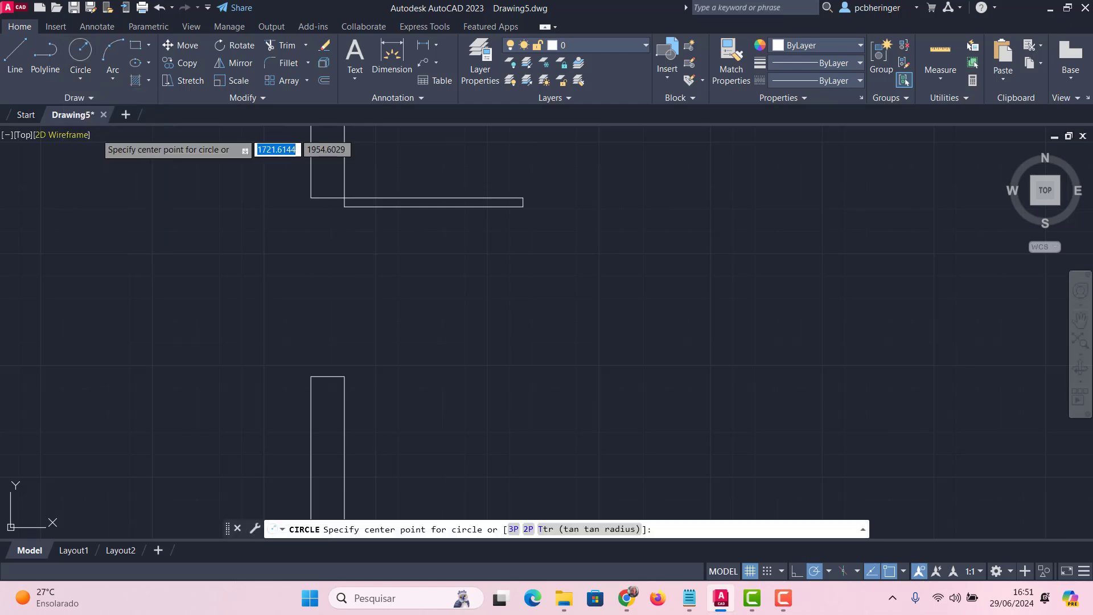
pyautogui.click(344, 198)
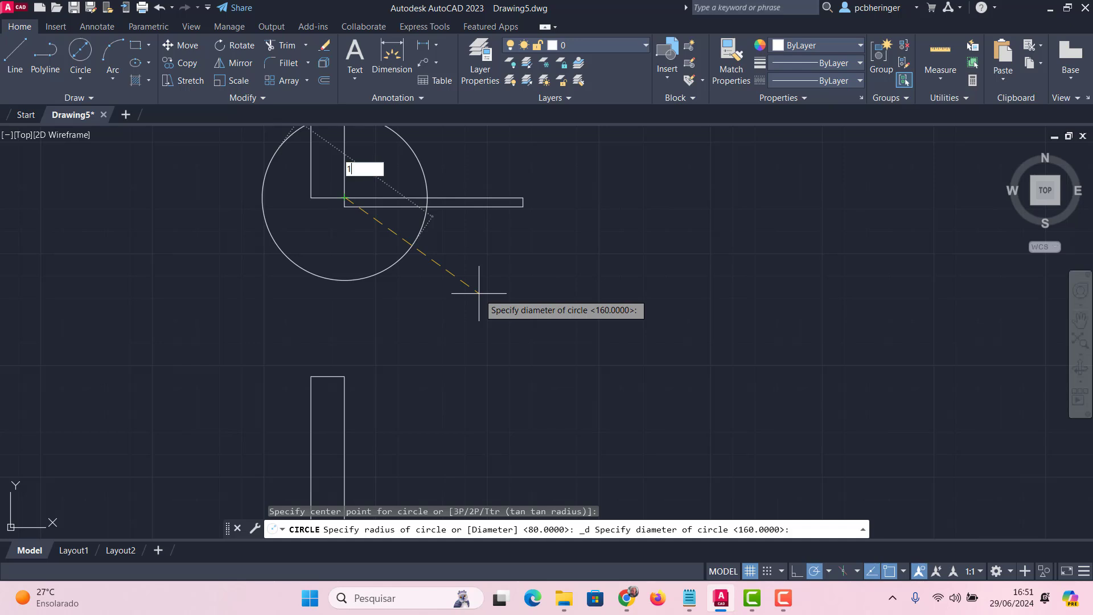
pyautogui.press('Return')
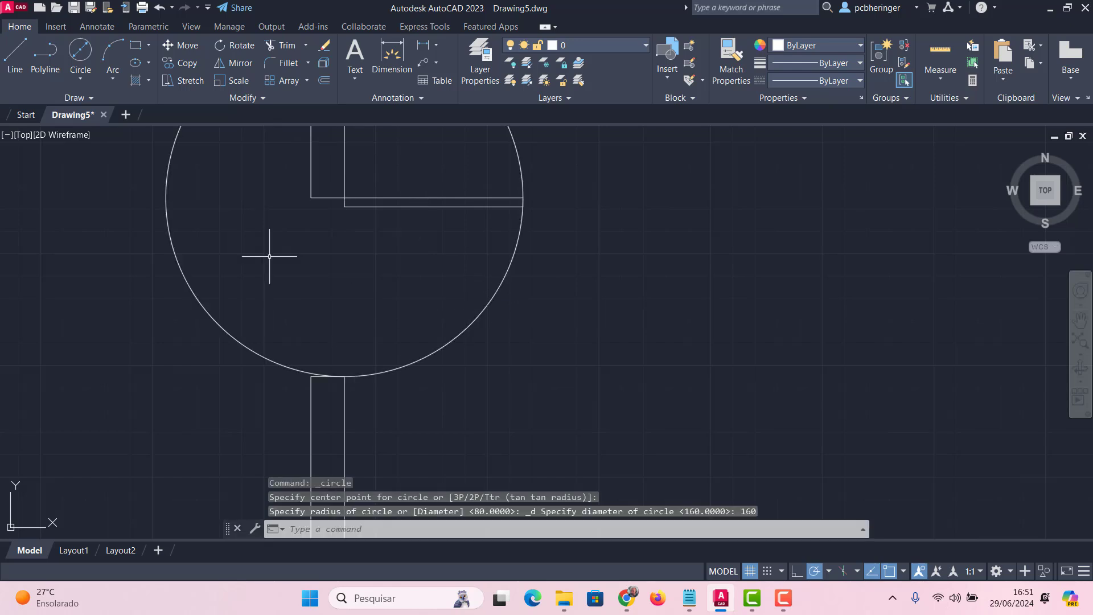
# Erase the 160-diameter circle.
pyautogui.write('e')
pyautogui.press('Return')
pyautogui.click(205, 206)
pyautogui.click(116, 257)
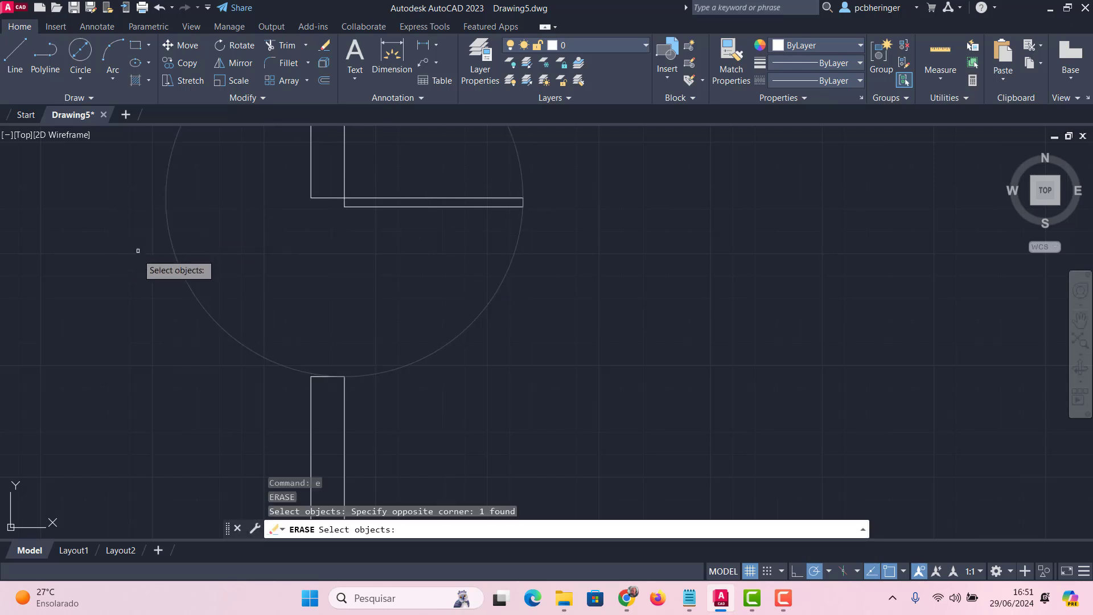
pyautogui.press('Return')
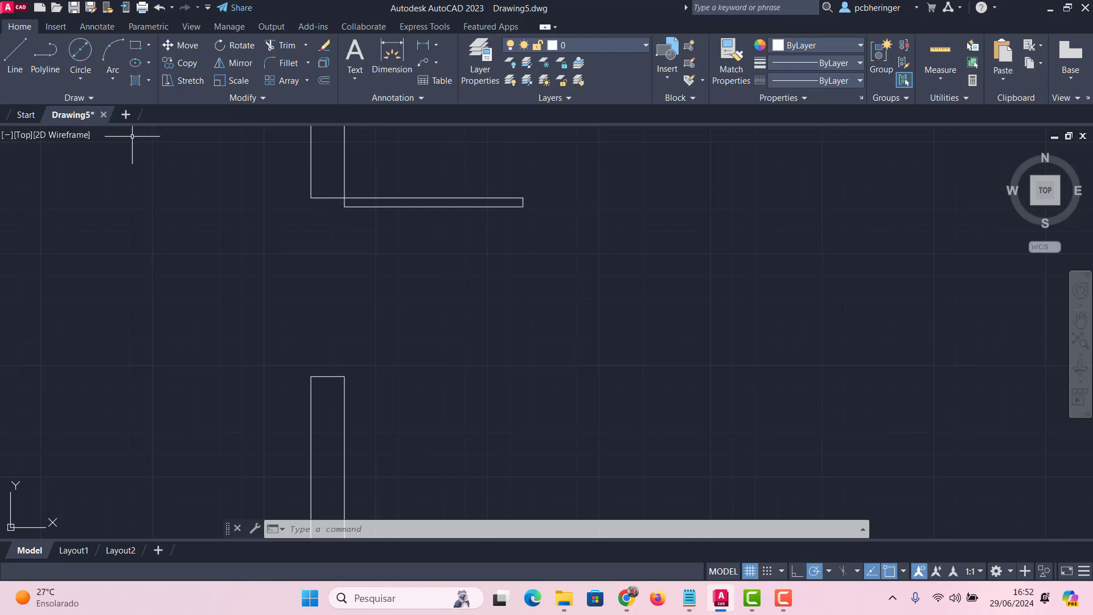
# Try a shallow three-point arc from the lower upright's top-right corner to the rectangle's lower-right corner, and undo it.
pyautogui.click(117, 75)
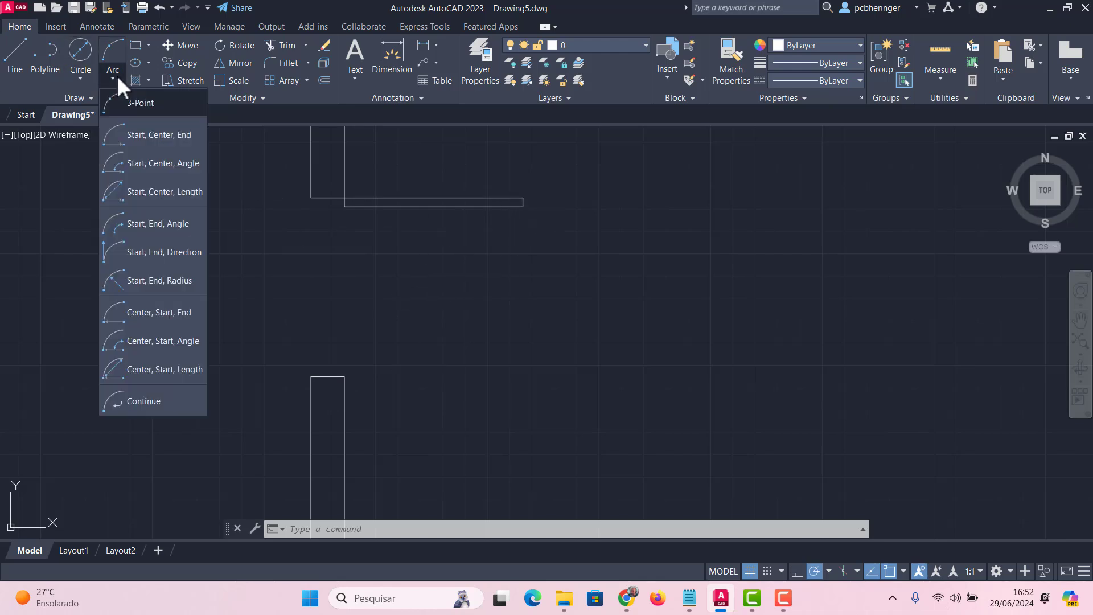
pyautogui.click(137, 103)
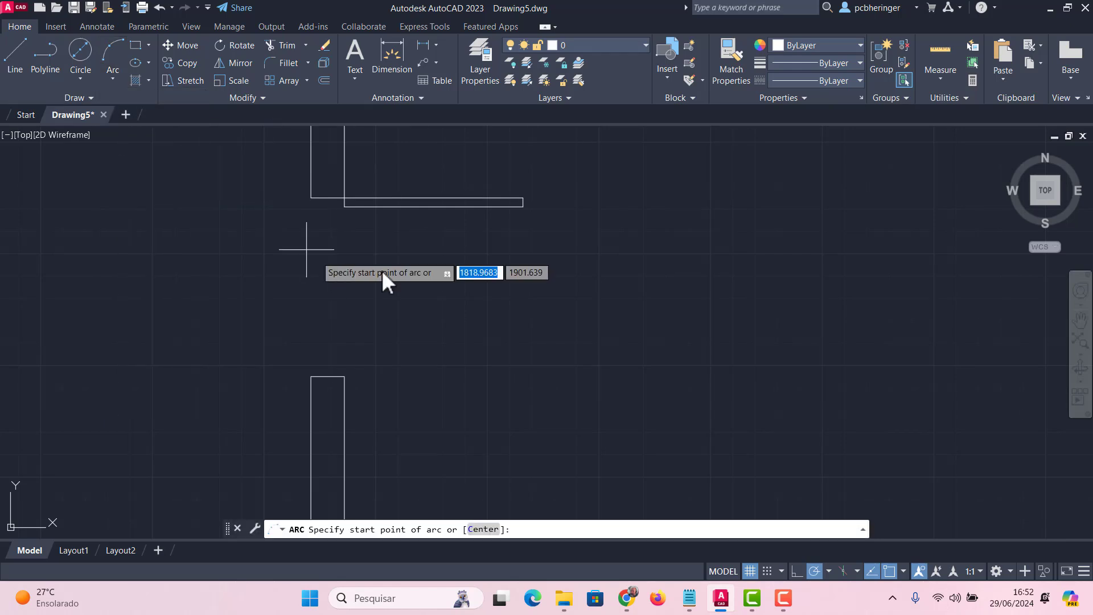
pyautogui.click(344, 375)
pyautogui.click(436, 323)
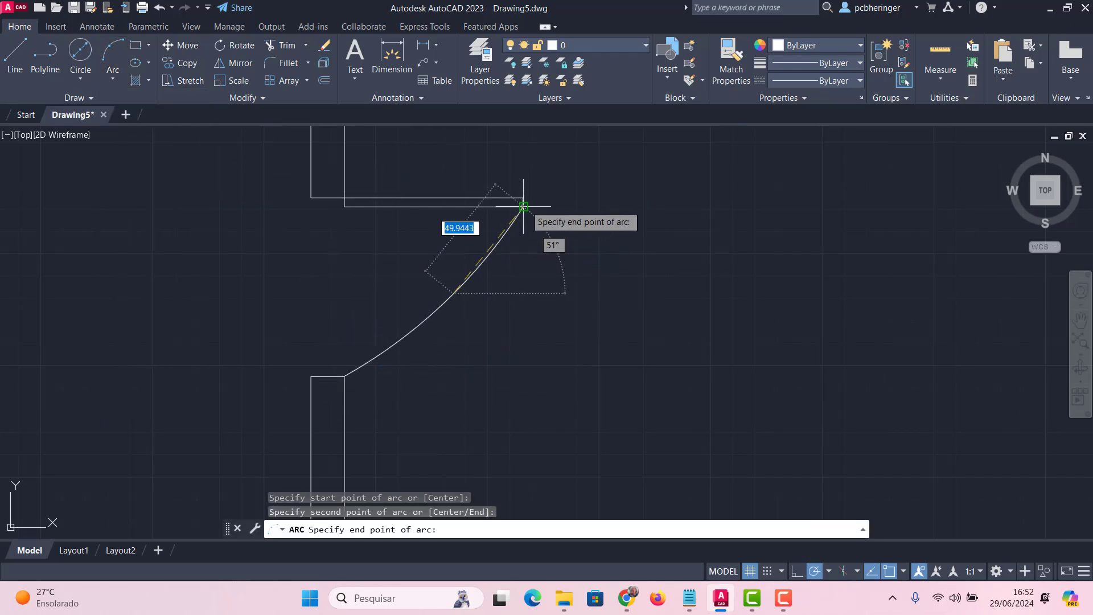
pyautogui.click(524, 209)
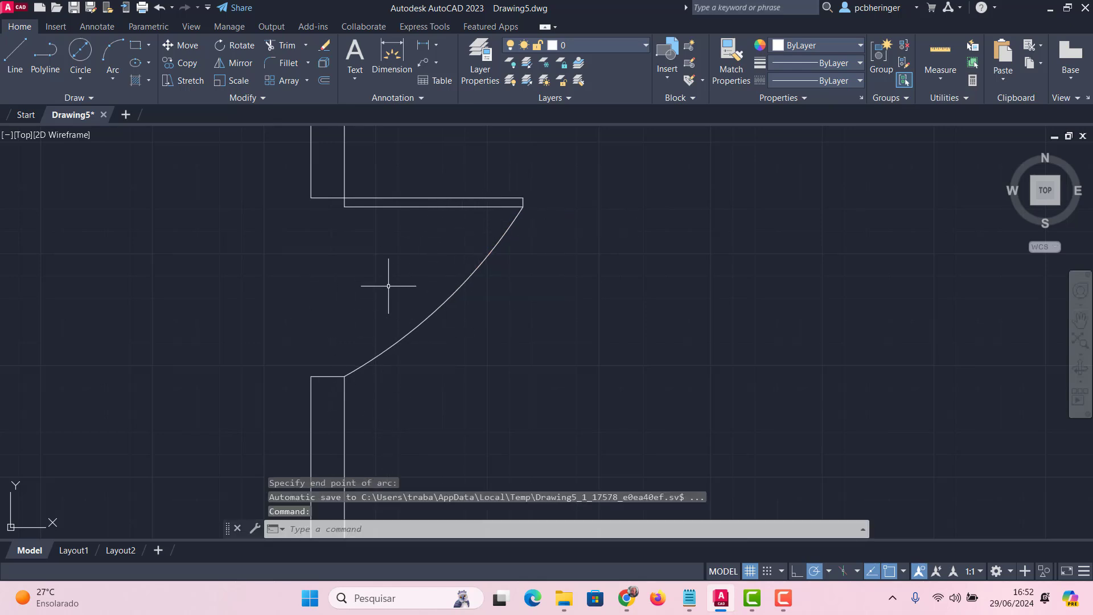
pyautogui.hotkey('ctrl', 'z')
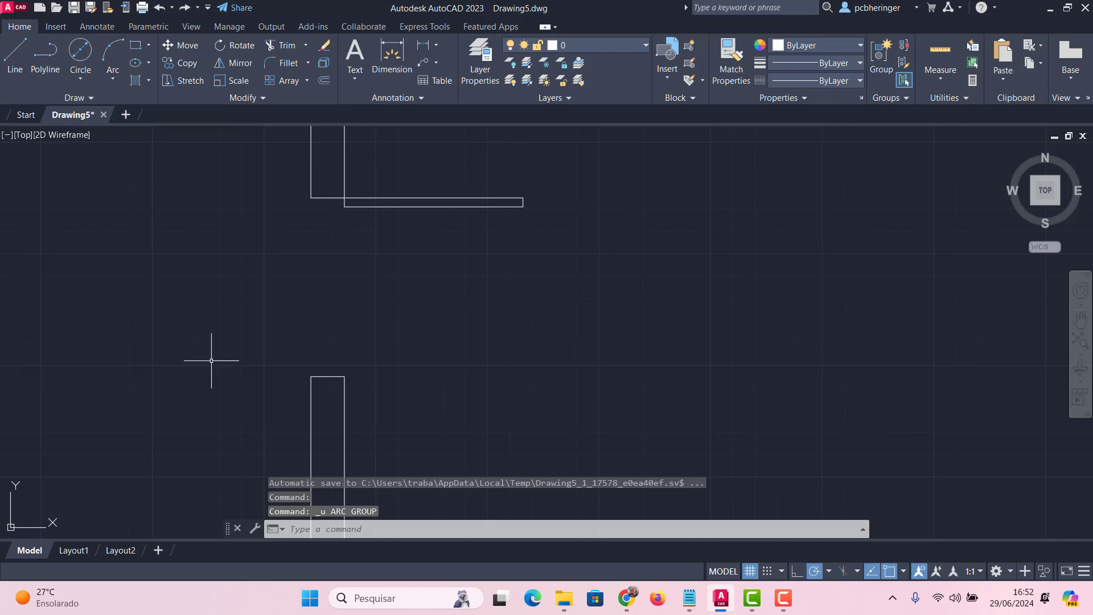
# Draw a fuller three-point arc from the lower upright's top-right corner, bulging outward, to the rectangle's lower-right corner.
pyautogui.click(112, 74)
pyautogui.click(125, 109)
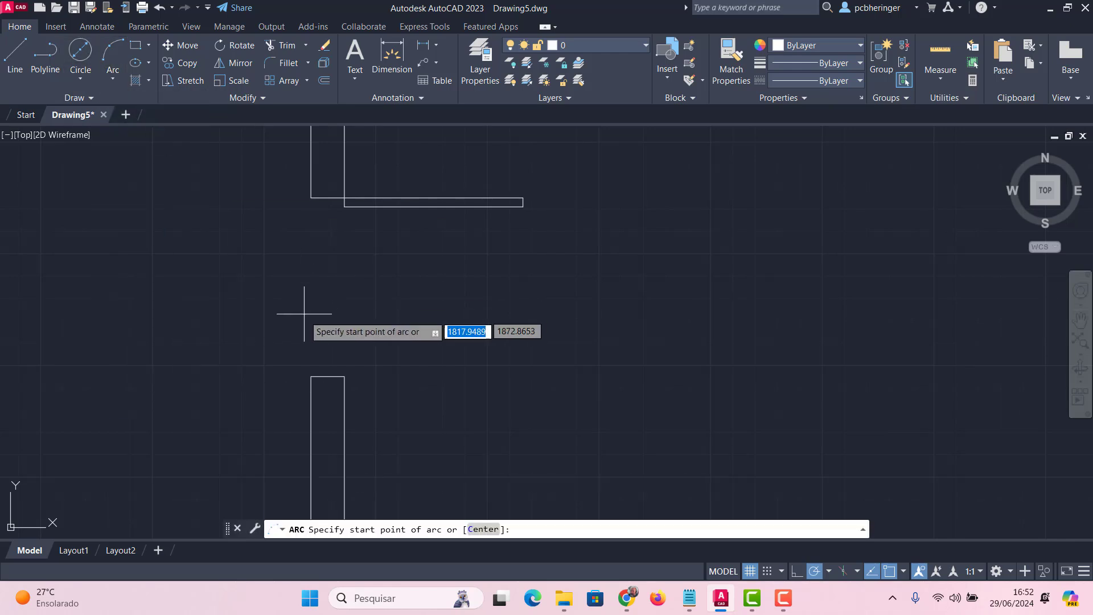
pyautogui.click(345, 376)
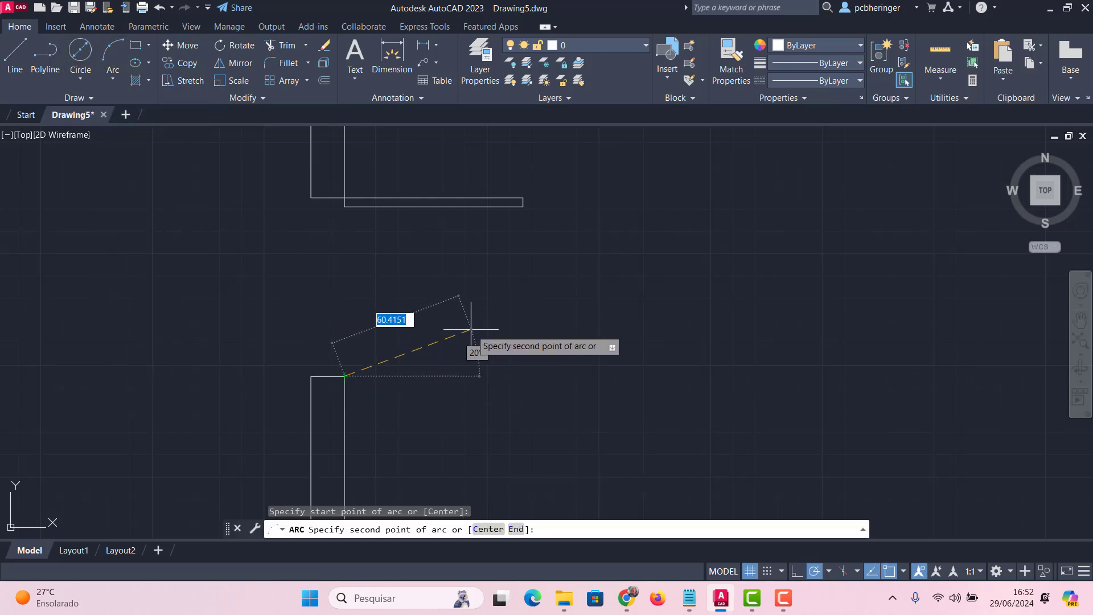
pyautogui.click(472, 330)
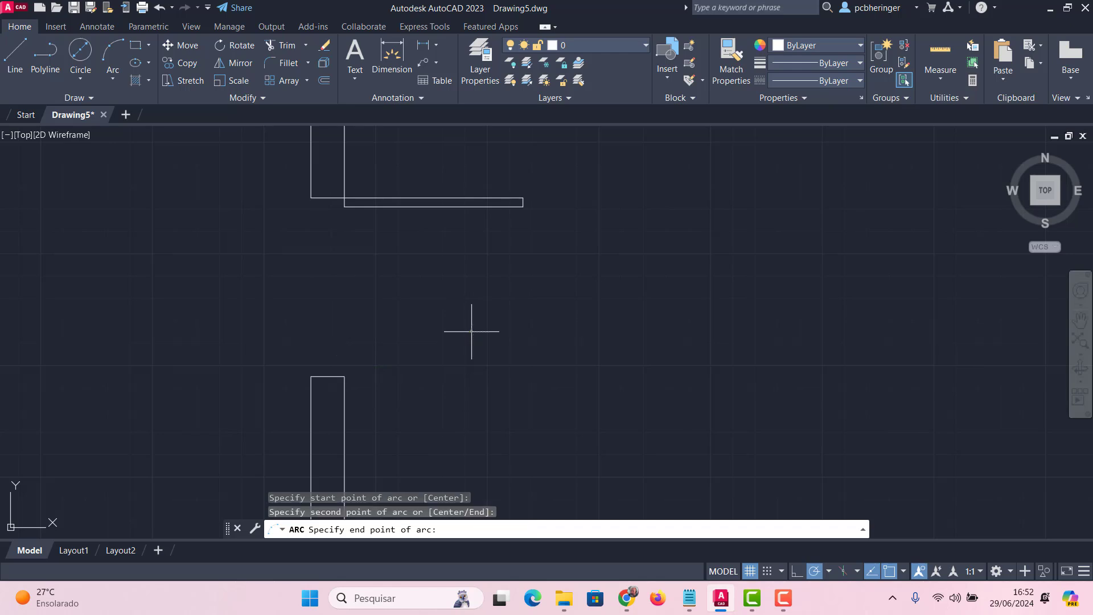
pyautogui.click(523, 206)
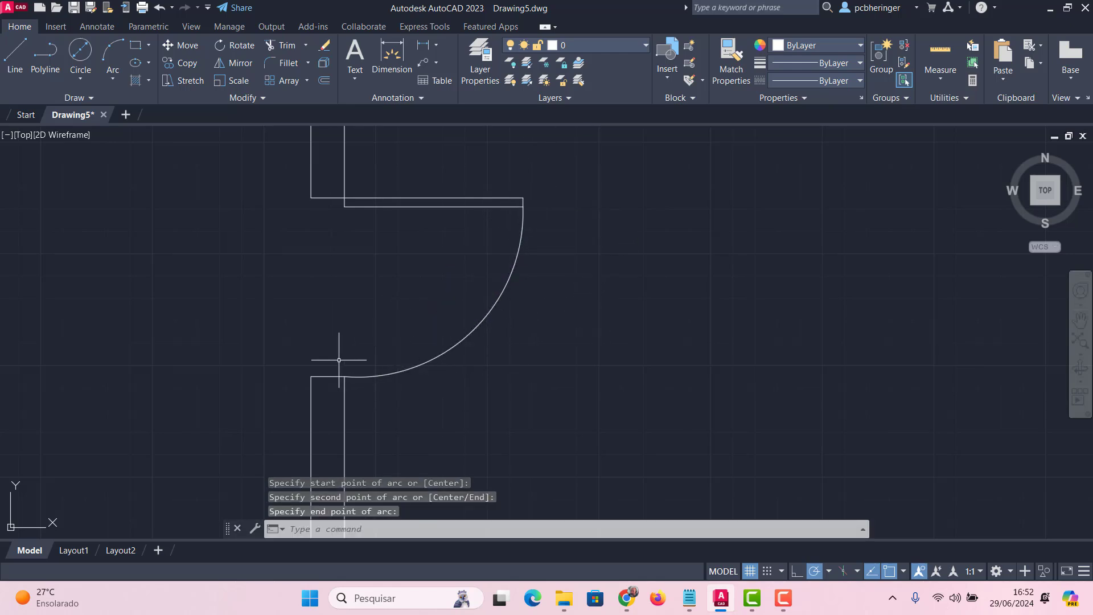
# Undo the three-point arc and draw a Start, Center, End arc from the lower upright's top-right corner, centred on the leaf's upper-left corner, to the leaf's free end.
pyautogui.hotkey('ctrl', 'z')
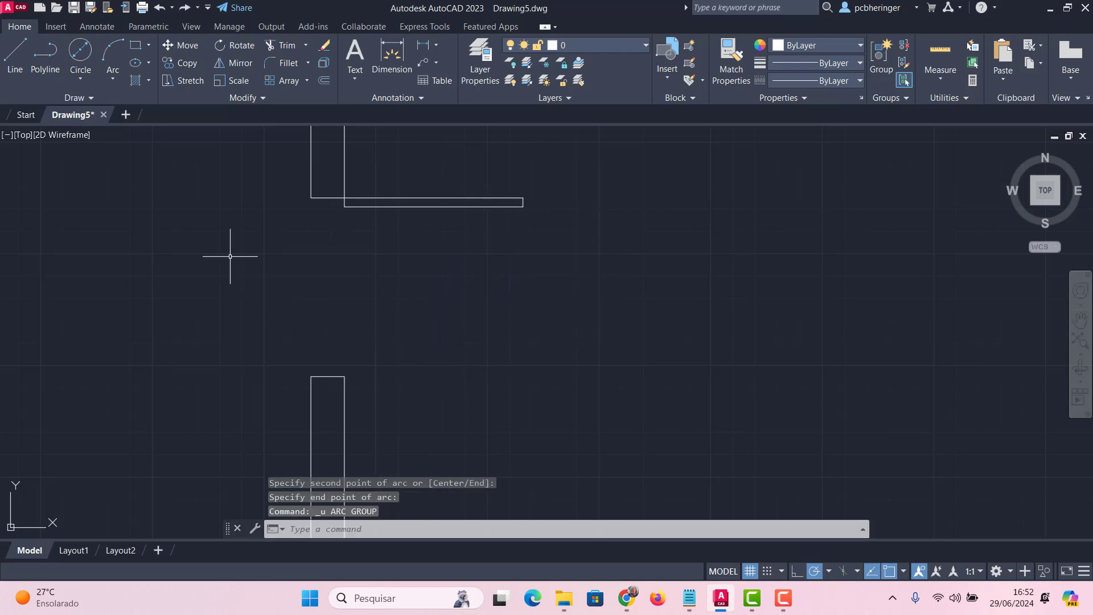
pyautogui.click(112, 78)
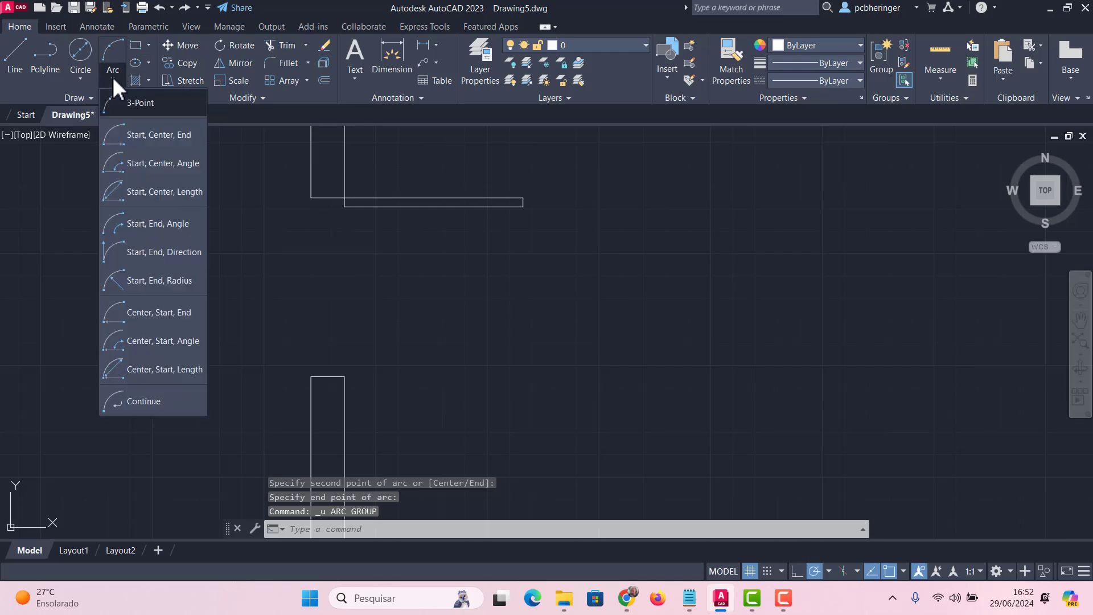
pyautogui.click(144, 137)
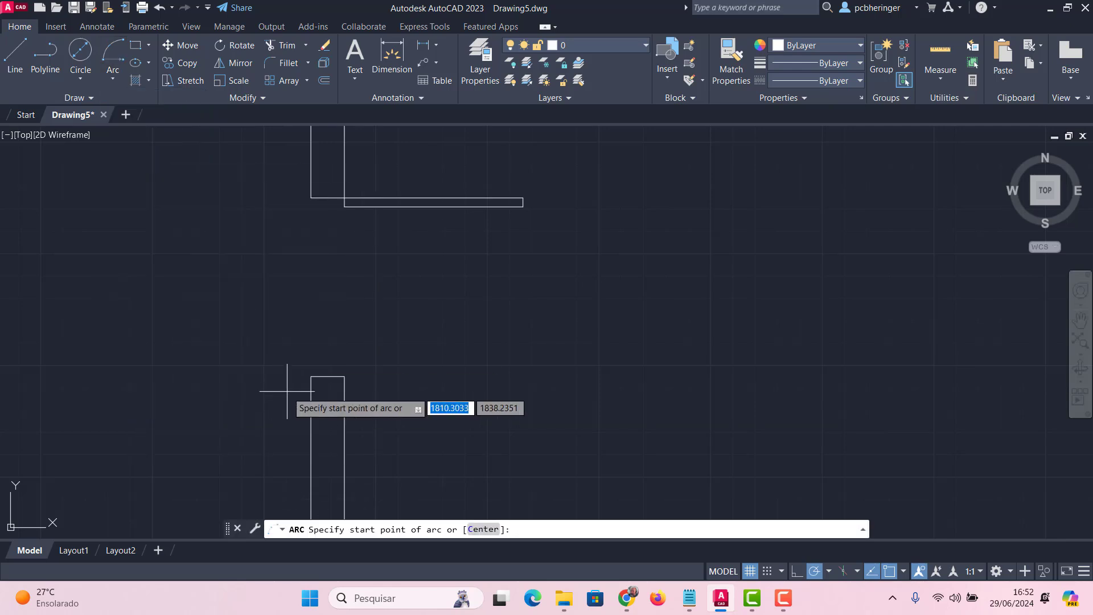
pyautogui.click(344, 376)
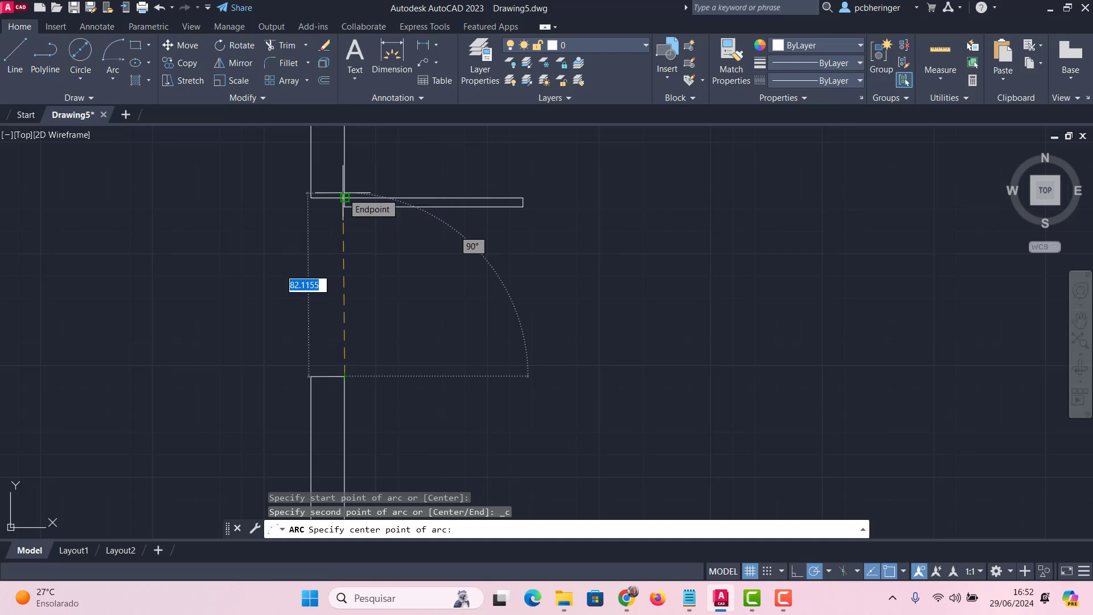
pyautogui.click(344, 197)
pyautogui.click(525, 211)
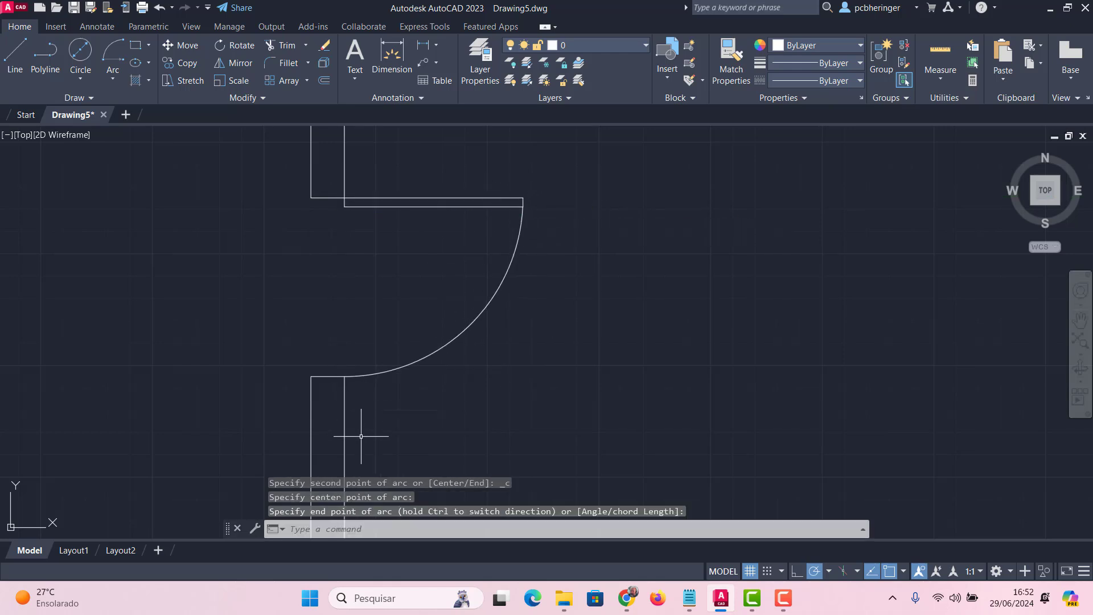
pyautogui.click(112, 78)
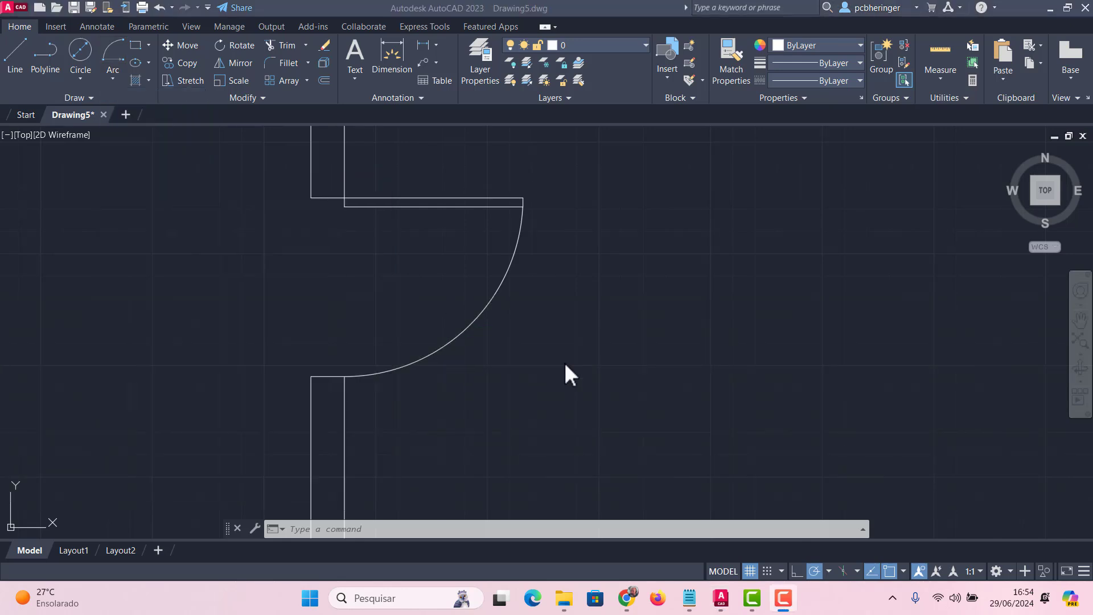
pyautogui.click(417, 234)
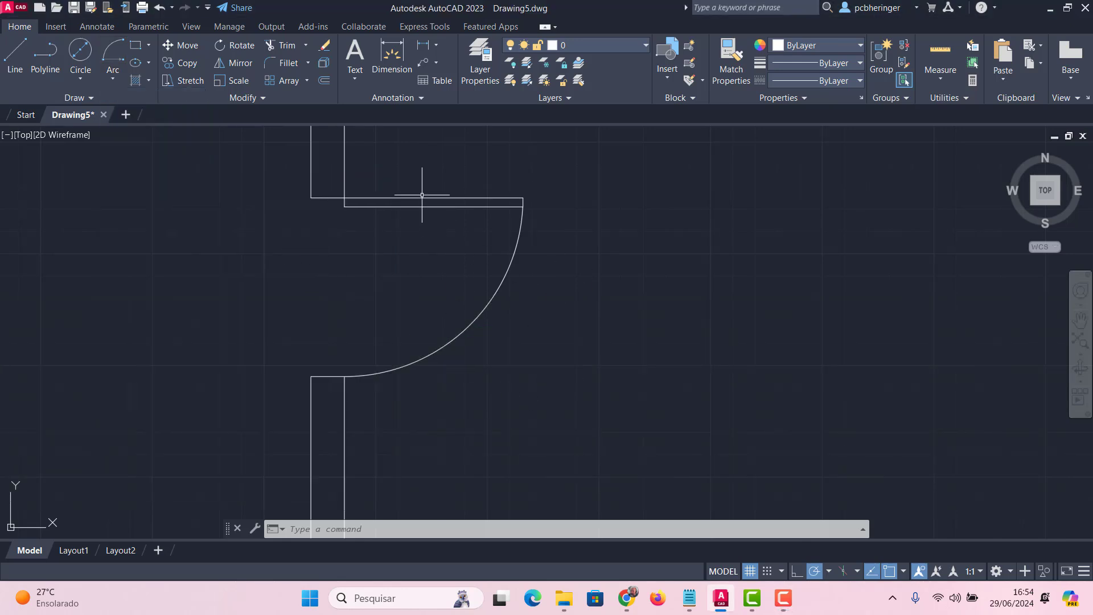
pyautogui.scroll(5, 422, 194)
pyautogui.scroll(-5, 331, 214)
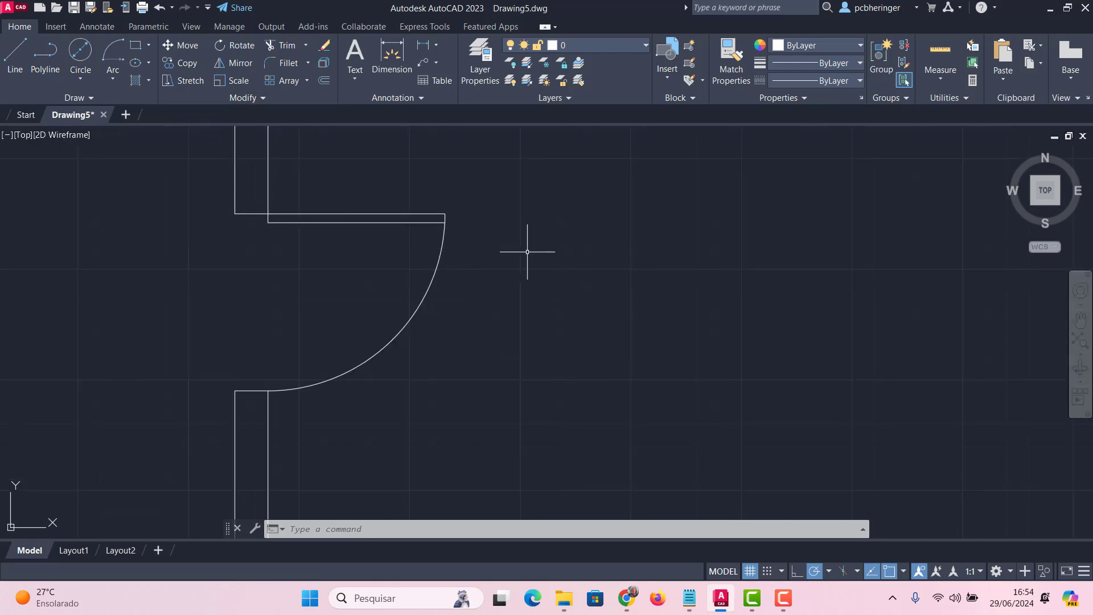
# Draw a long, thin horizontal rectangle freehand to the right of the door, level with the leaf and roughly twice its length.
pyautogui.click(136, 45)
pyautogui.click(524, 212)
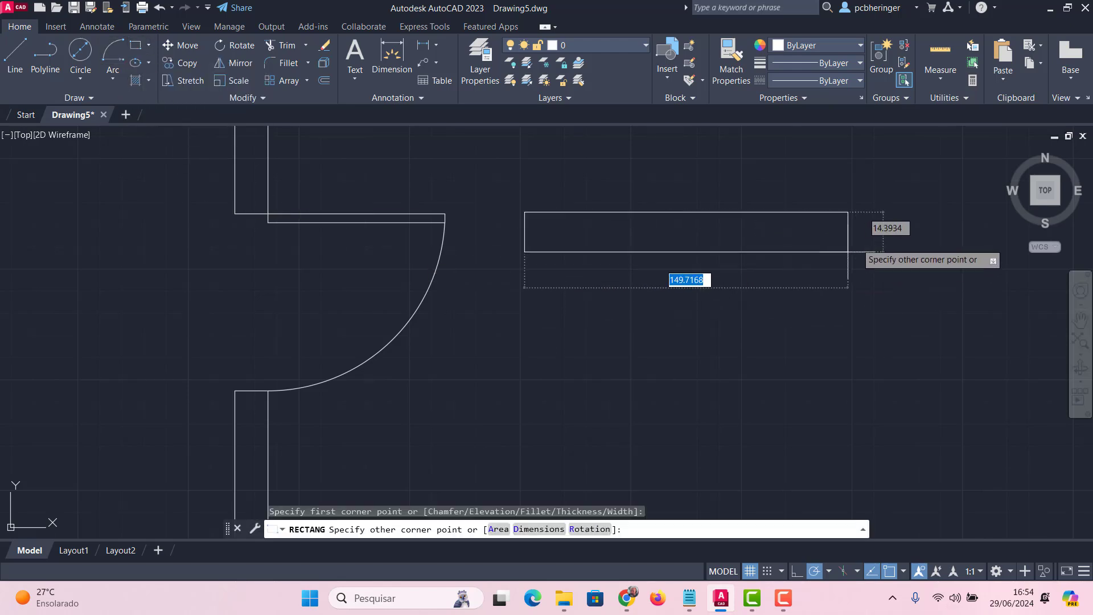
pyautogui.click(867, 234)
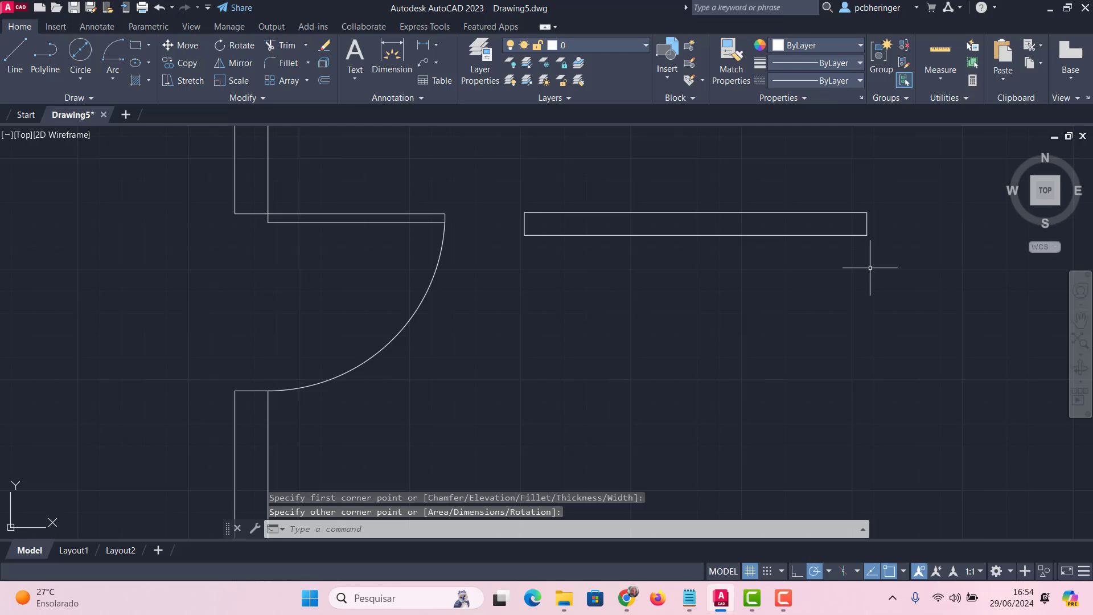
pyautogui.click(626, 214)
pyautogui.click(627, 216)
pyautogui.press('Escape')
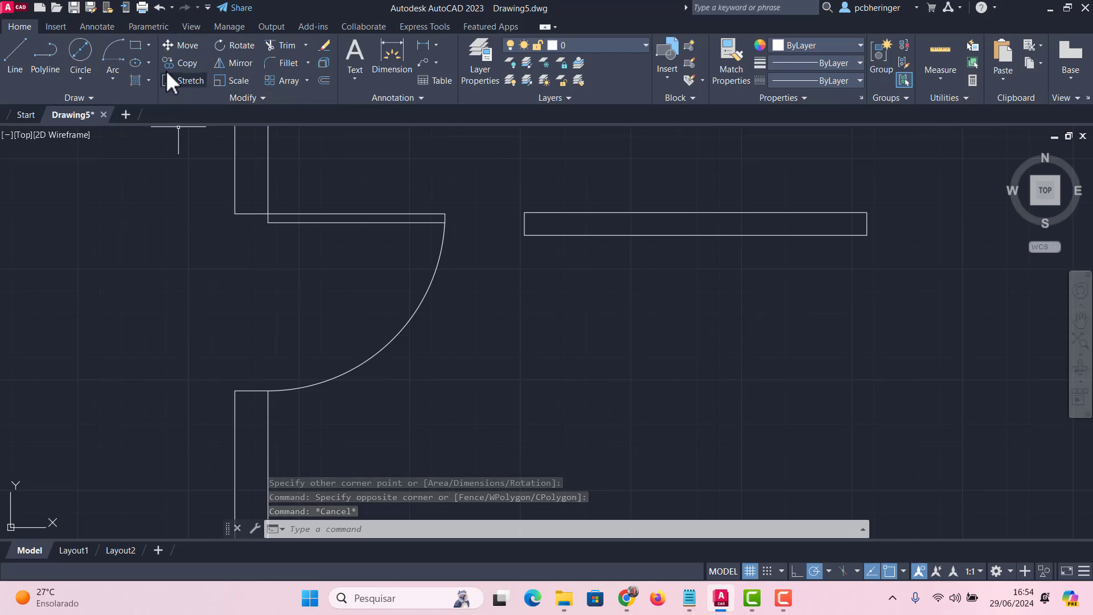
# Draw an 80 by 5 rectangle below the long freehand rectangle, to the right of the door's swing arc.
pyautogui.click(135, 45)
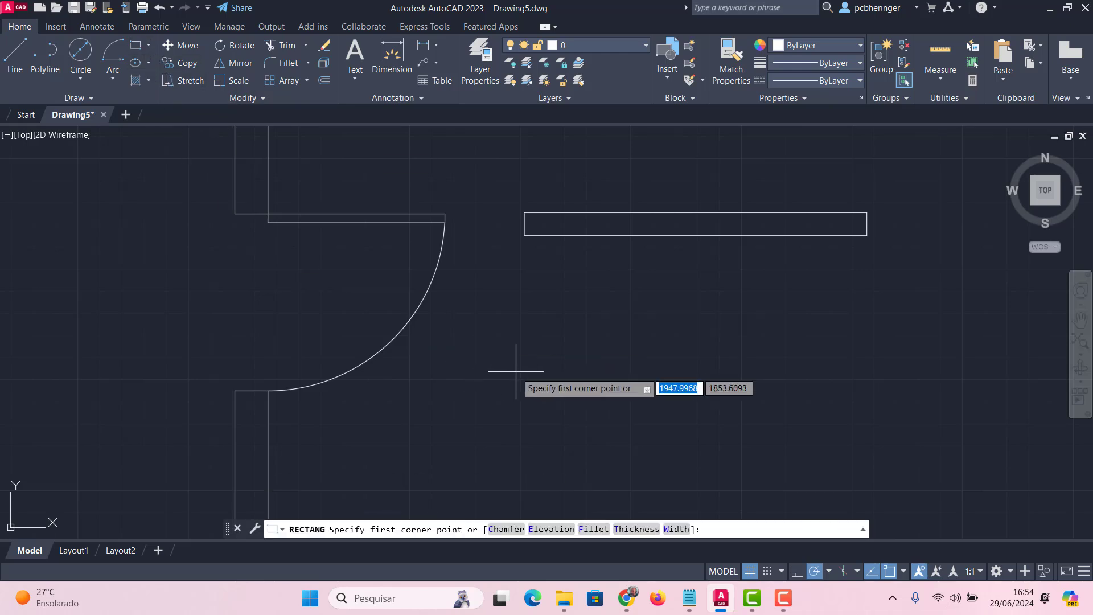
pyautogui.click(508, 310)
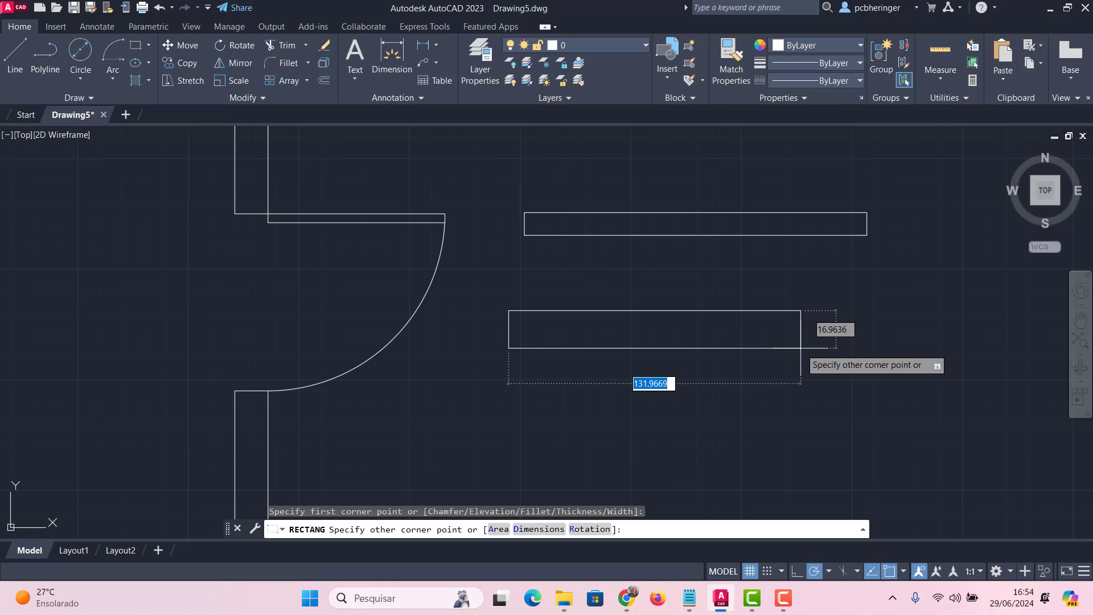
pyautogui.write('80')
pyautogui.press('Tab')
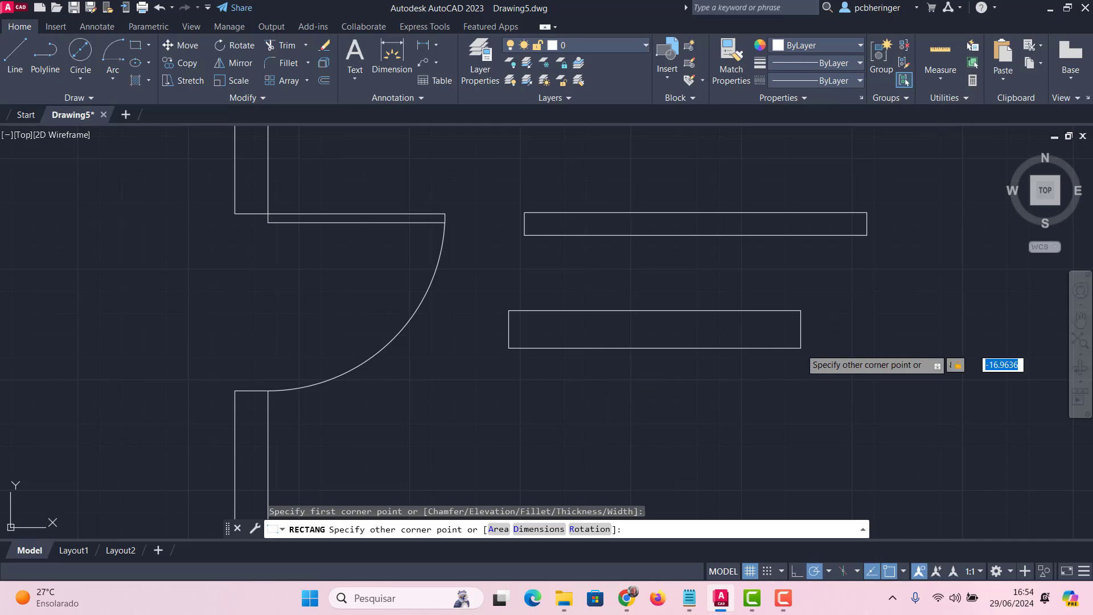
pyautogui.write('5')
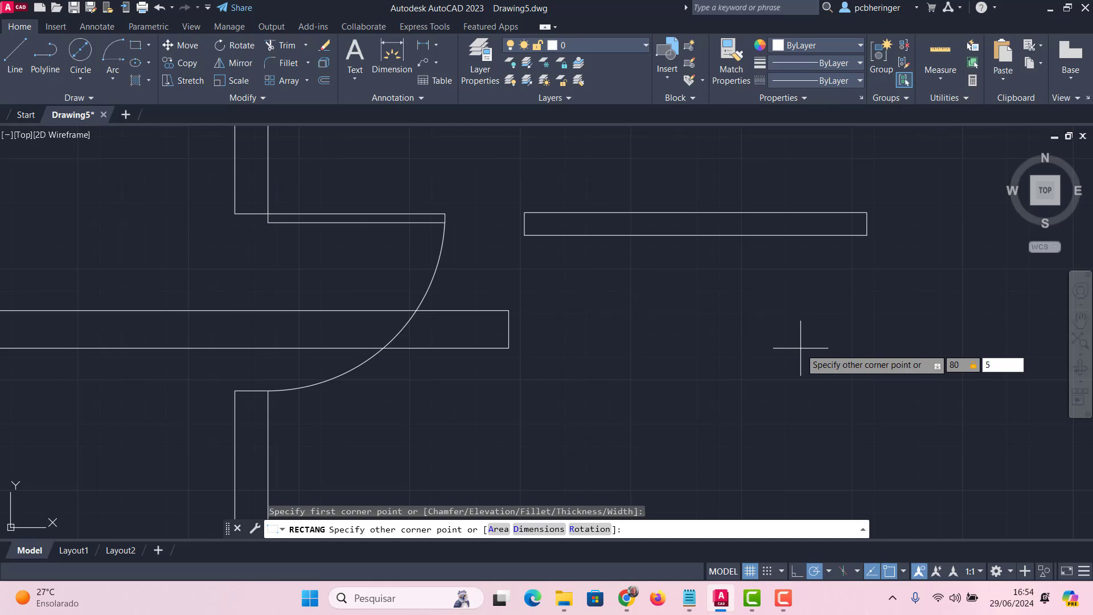
pyautogui.press('Return')
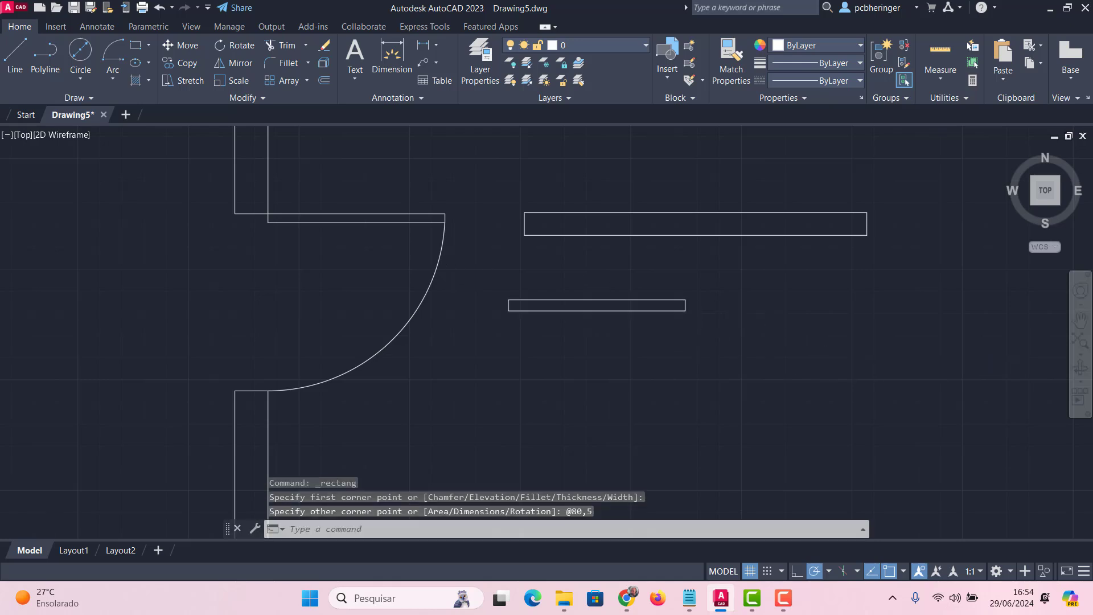
pyautogui.scroll(4, 452, 278)
pyautogui.scroll(-4, 541, 338)
pyautogui.scroll(2, 561, 342)
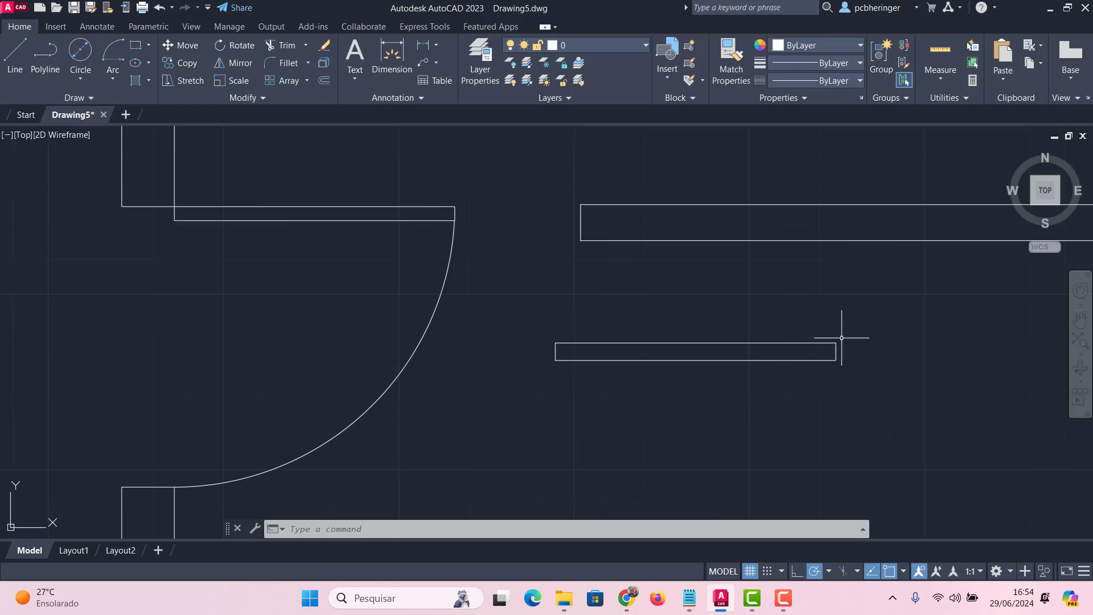
# Draw a 5-sided polygon inscribed in a circle of radius 50, with its apex pointing up, below the 80 by 5 rectangle.
pyautogui.click(147, 45)
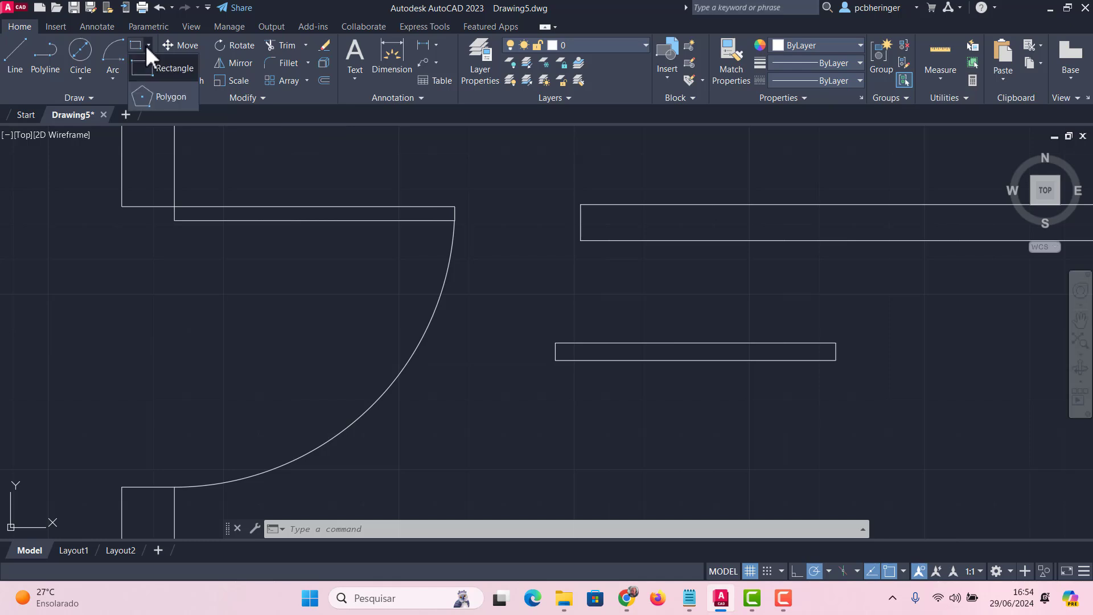
pyautogui.click(142, 98)
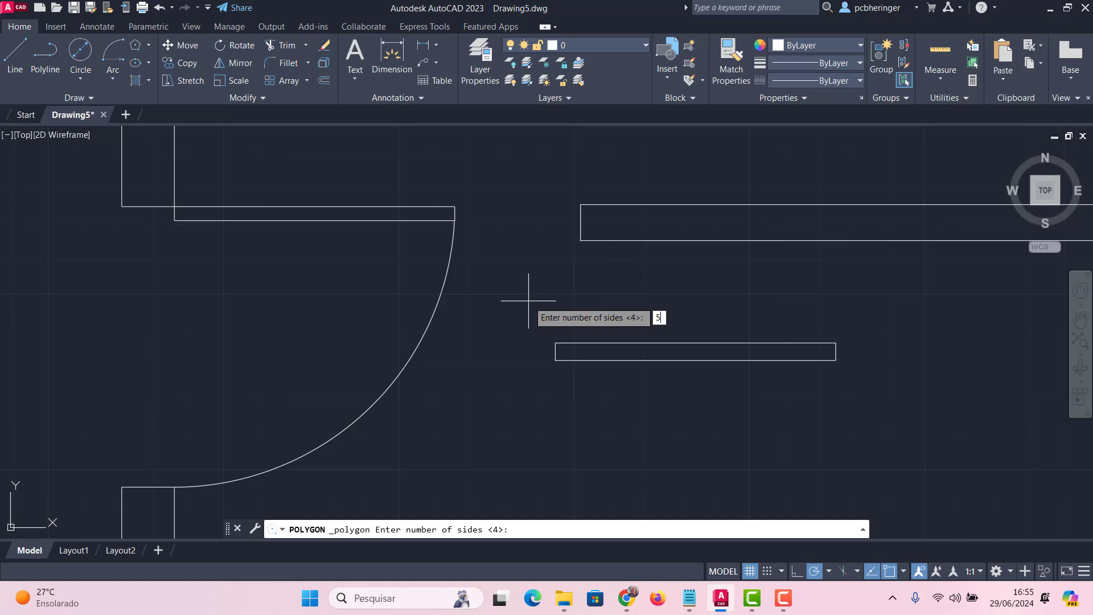
pyautogui.write('5')
pyautogui.press('Return')
pyautogui.scroll(-2, 442, 249)
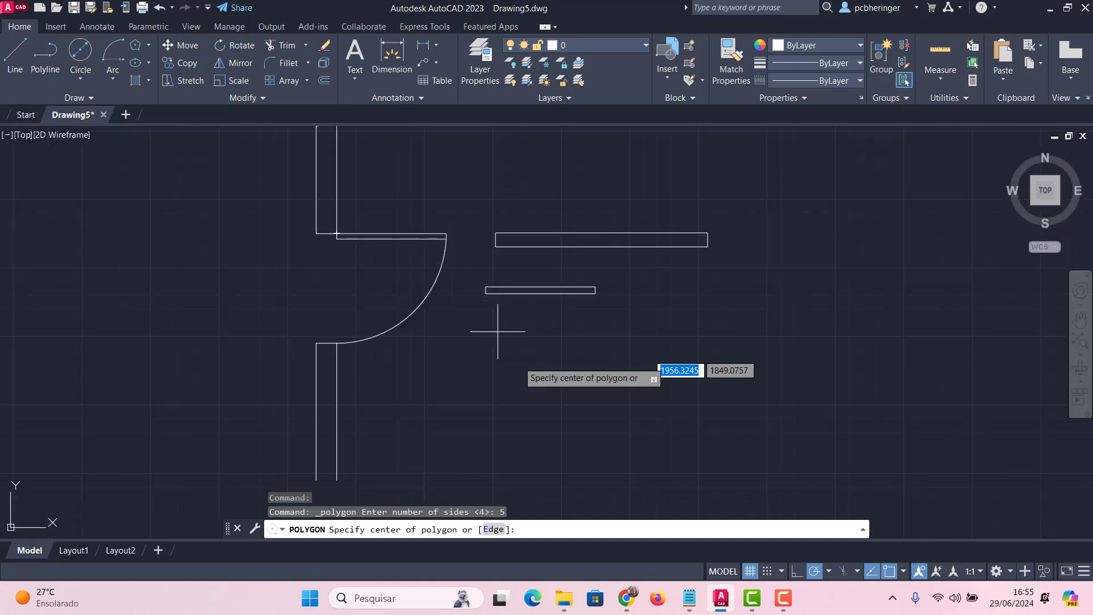
pyautogui.click(563, 384)
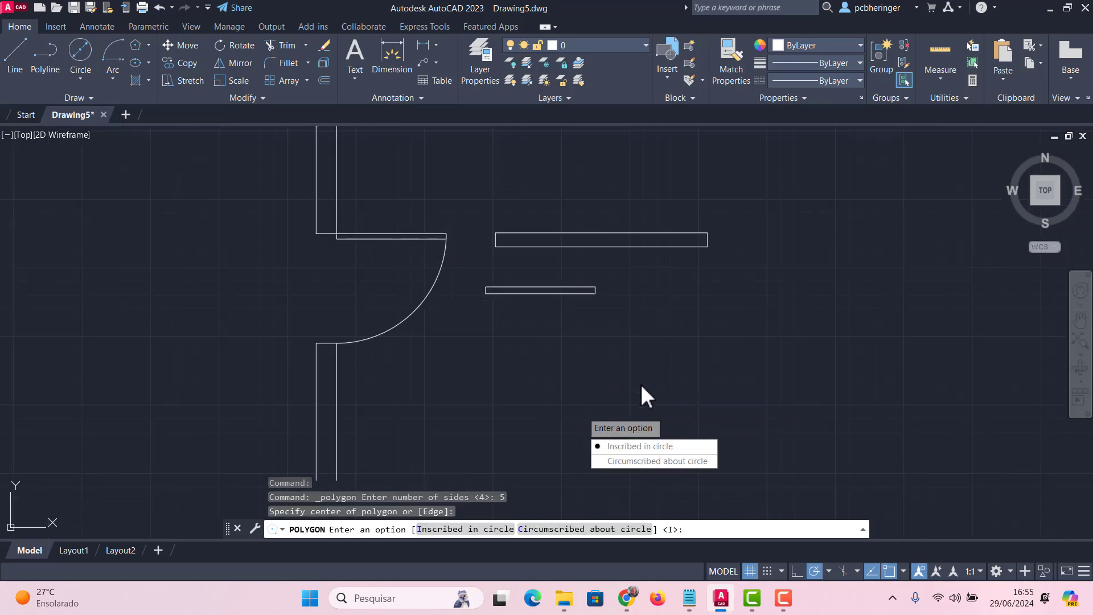
pyautogui.click(626, 449)
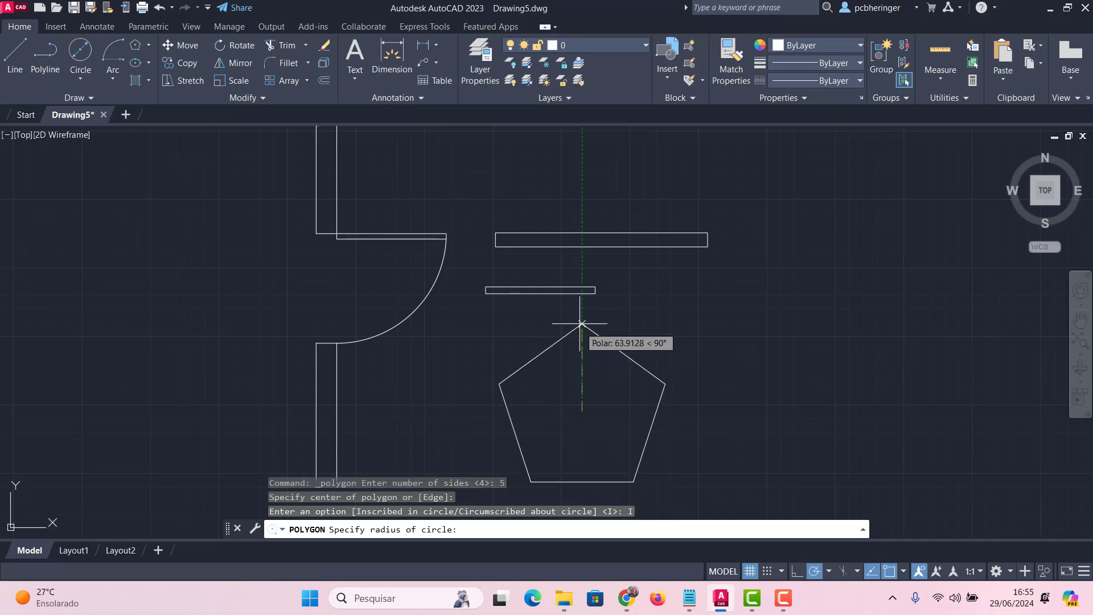
pyautogui.write('50')
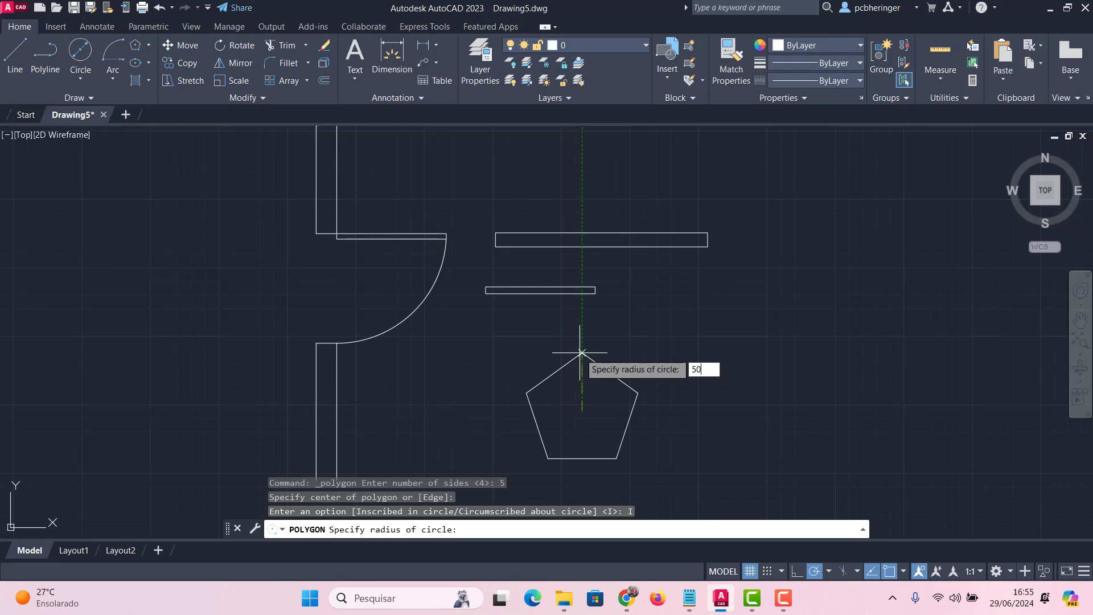
pyautogui.press('Return')
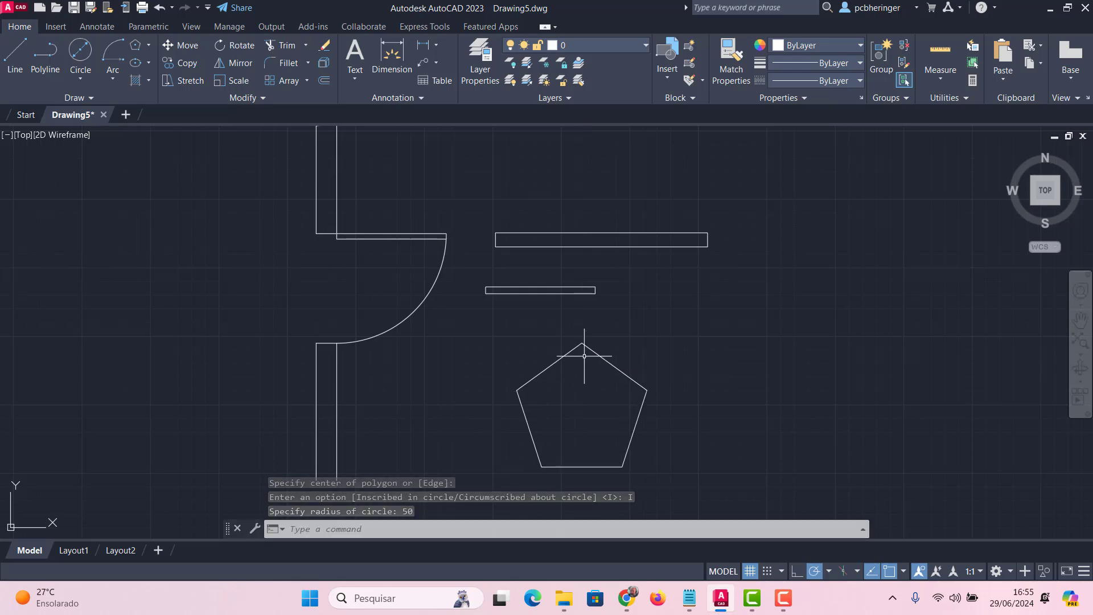
# Draw a 6-sided polygon inscribed in a circle of radius 60, with horizontal upper and lower sides, to the right of the pentagon.
pyautogui.press('Return')
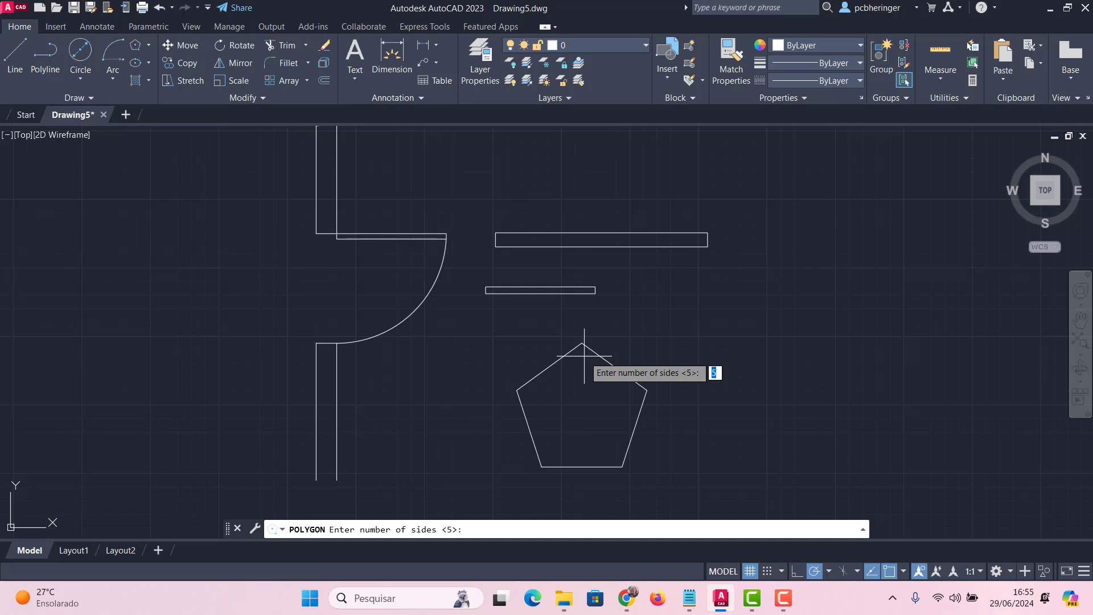
pyautogui.press('Return')
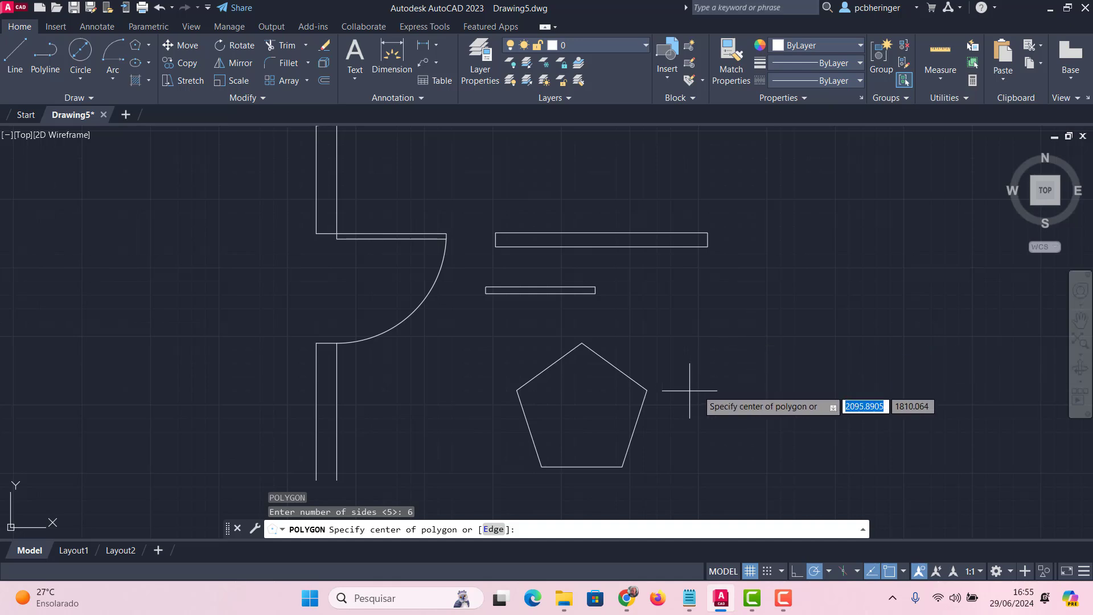
pyautogui.click(783, 370)
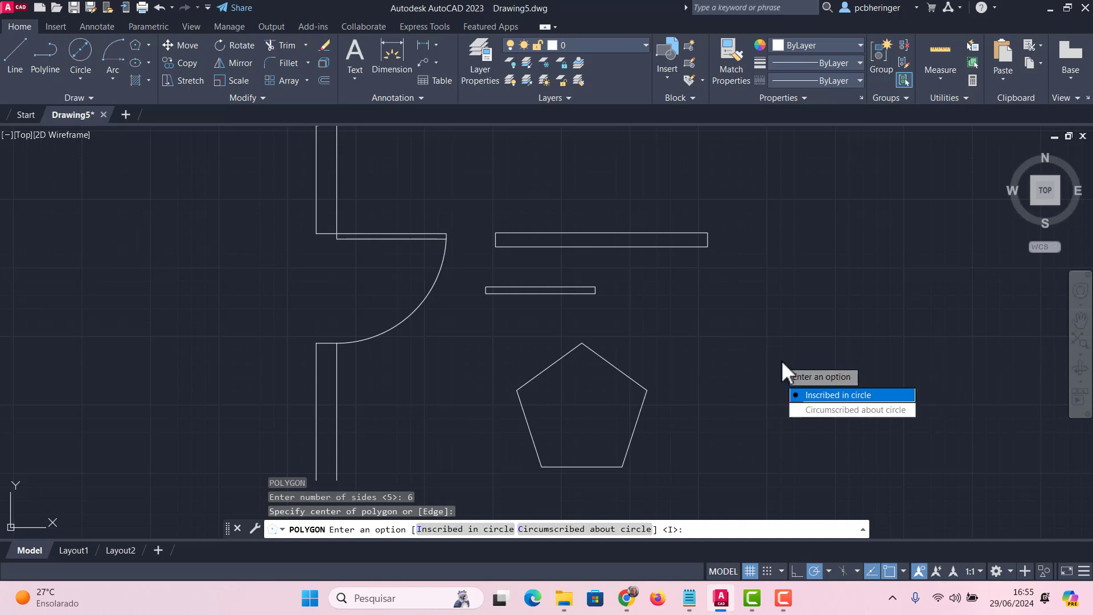
pyautogui.click(831, 400)
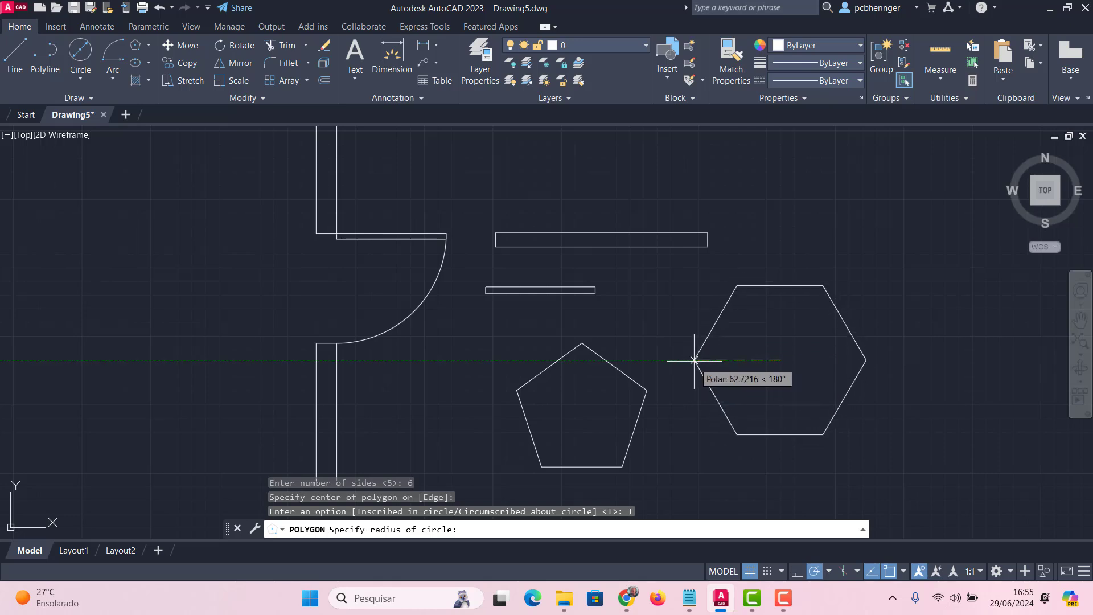
pyautogui.write('60')
pyautogui.press('Return')
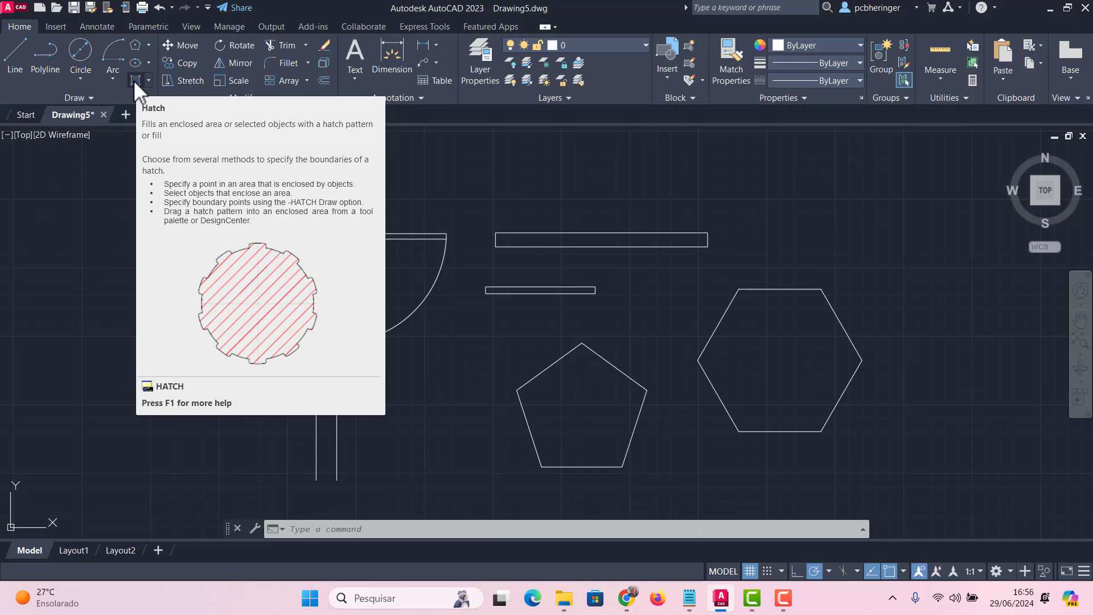
# Hatch the inside of the pentagon with the SOLID pattern.
pyautogui.click(135, 80)
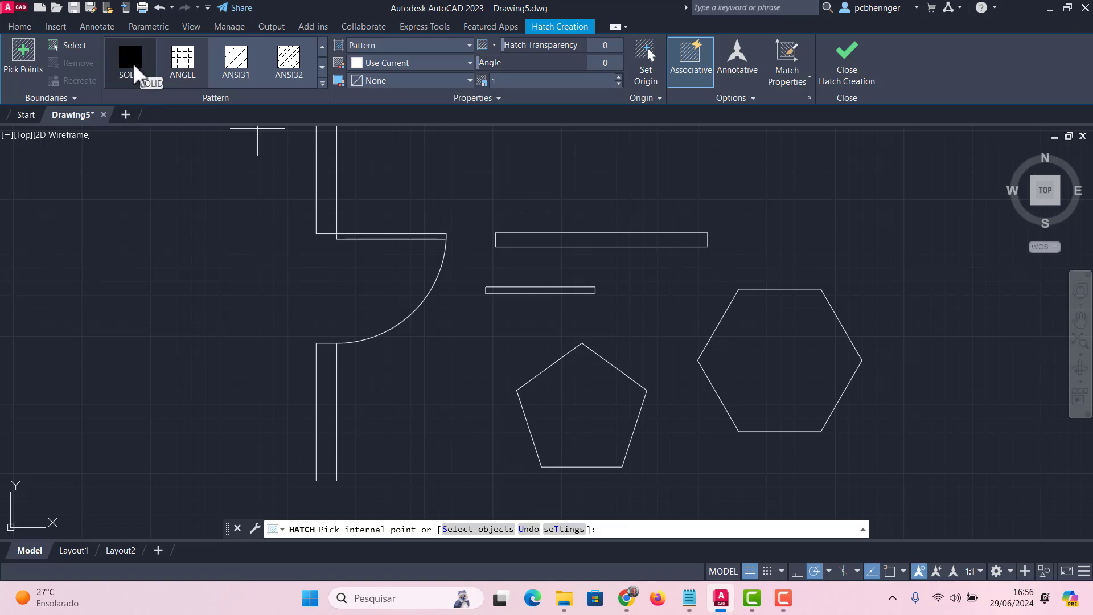
pyautogui.click(135, 69)
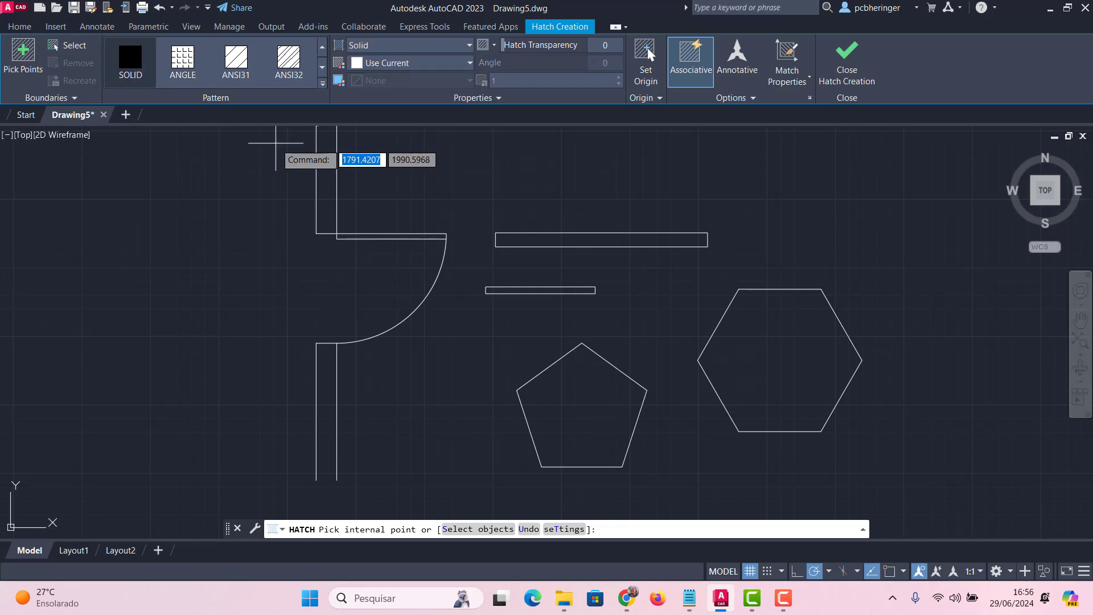
pyautogui.click(555, 381)
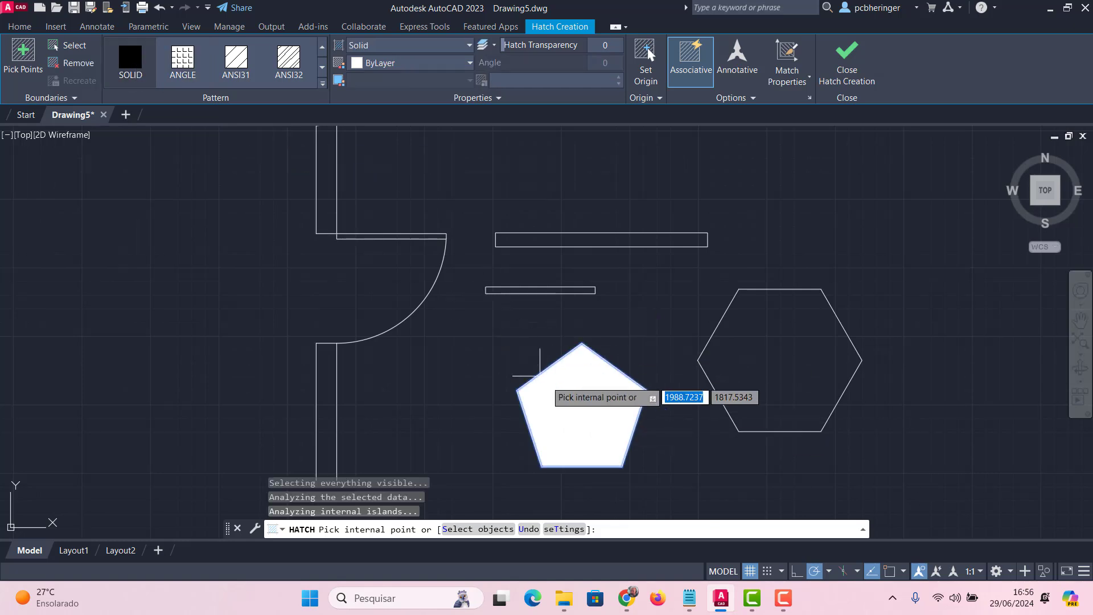
# Set the pentagon's hatch colour to light yellow 247,242,129 and change its pattern to ANSI31.
pyautogui.click(471, 64)
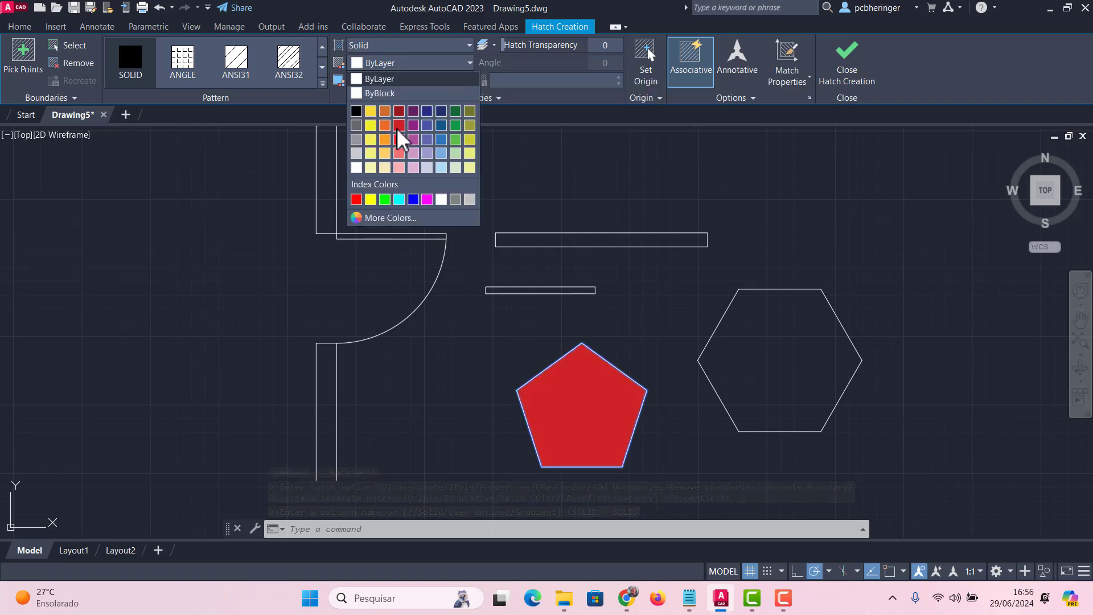
pyautogui.click(370, 152)
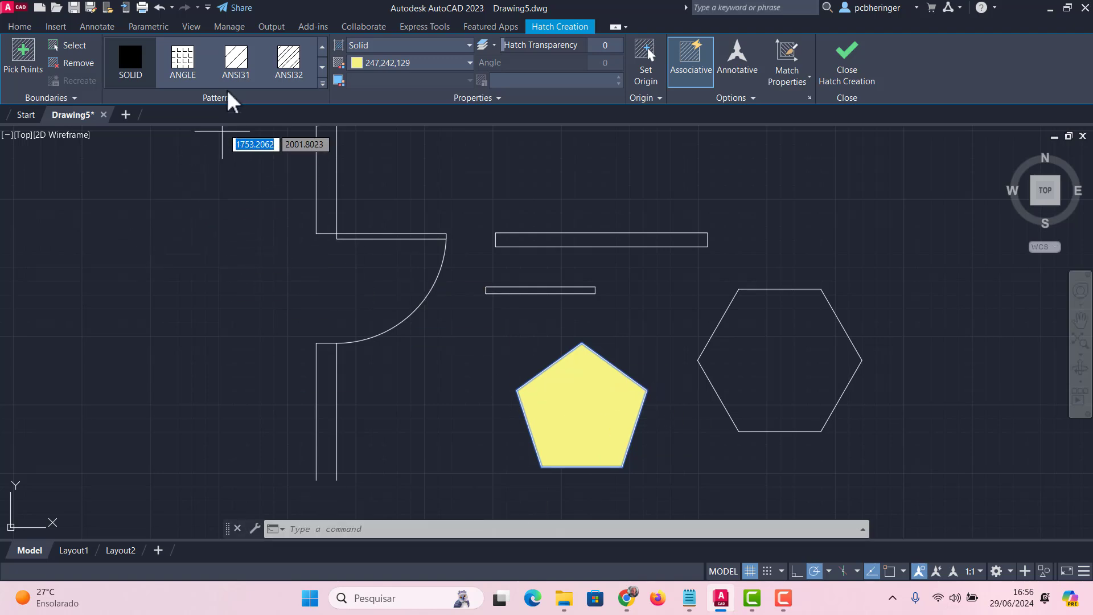
pyautogui.click(236, 64)
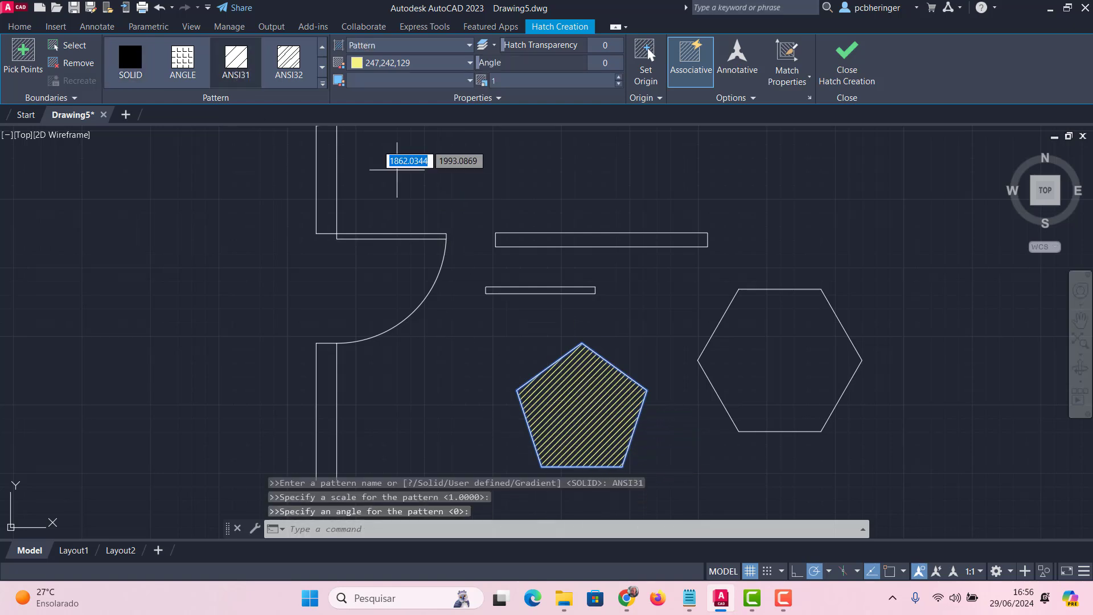
# Change the pentagon's hatch pattern to AR-B816 and set its scale to 0.05.
pyautogui.click(322, 67)
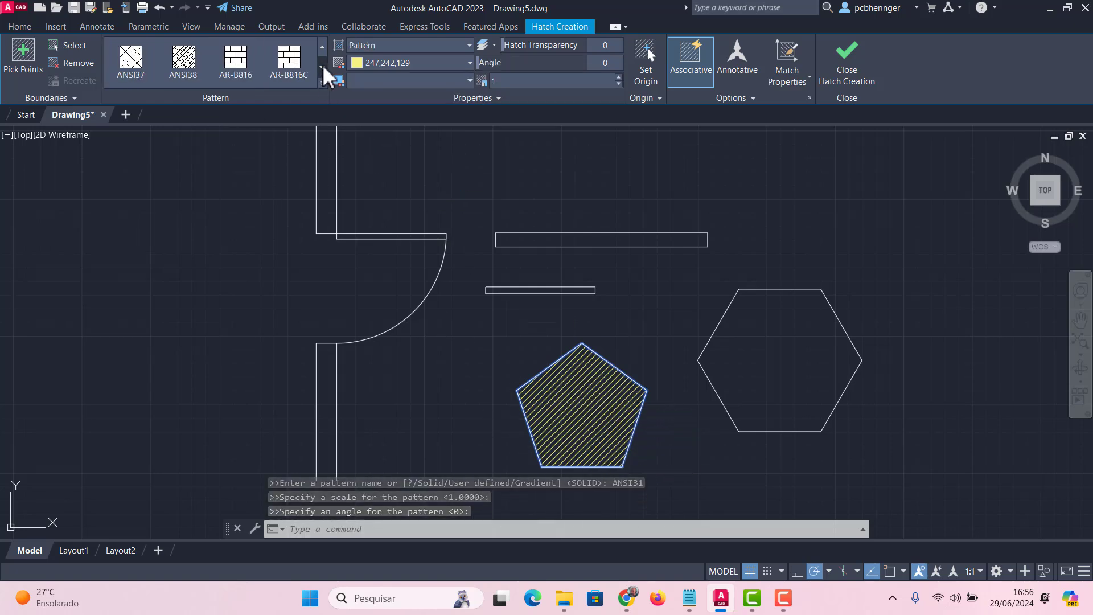
pyautogui.click(260, 69)
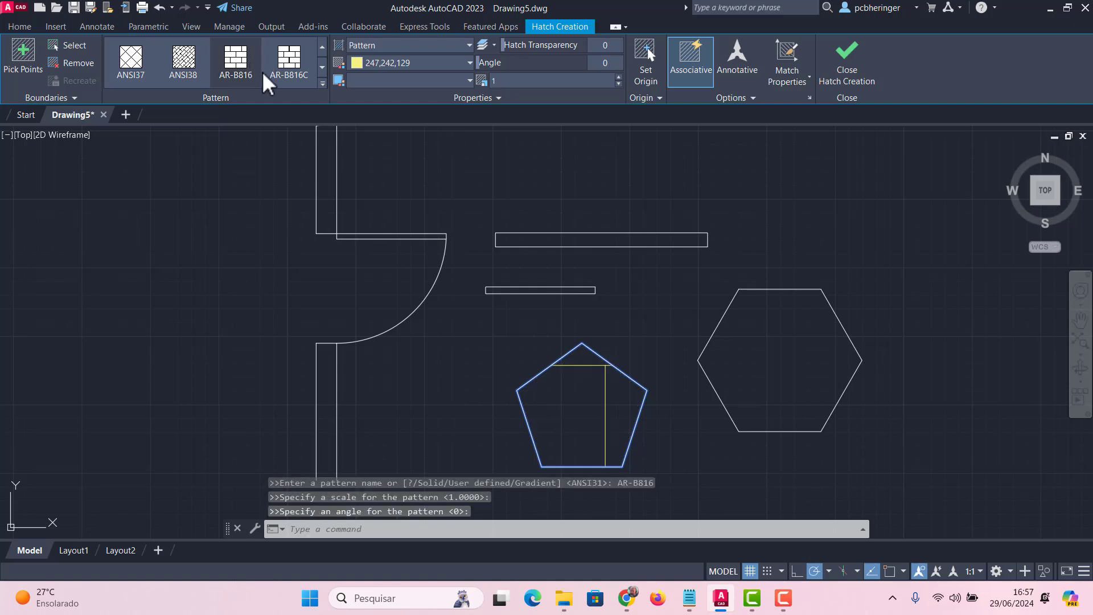
pyautogui.click(304, 67)
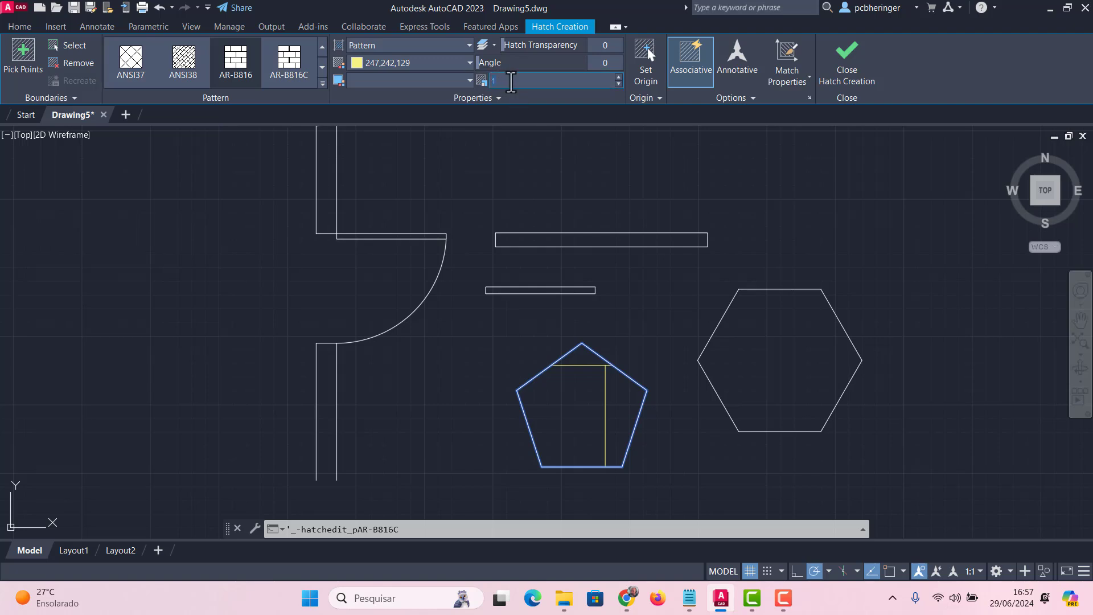
pyautogui.press('Return')
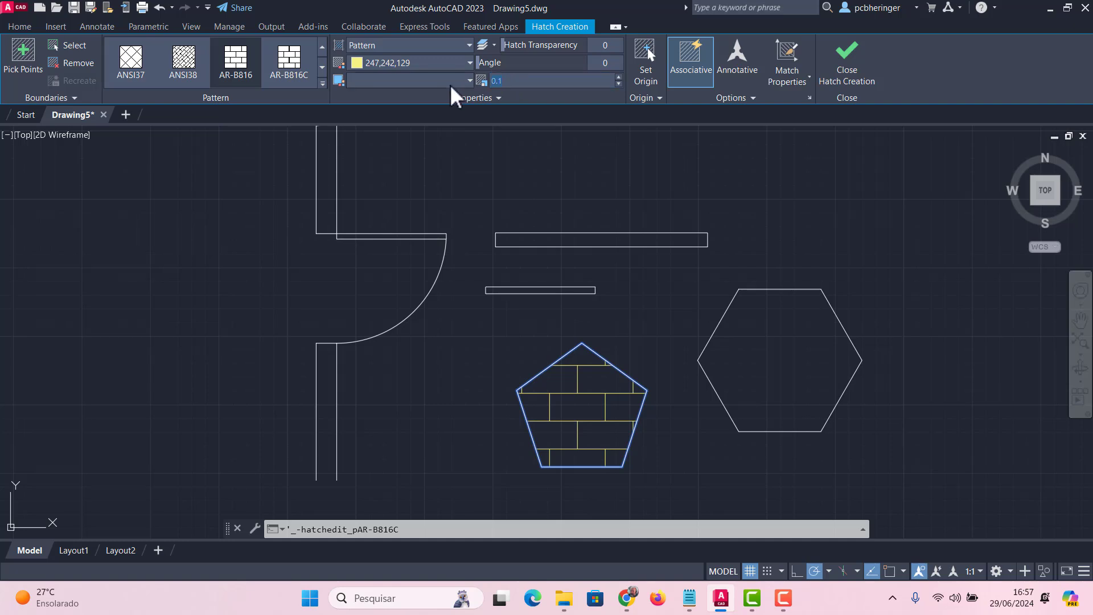
pyautogui.press('Return')
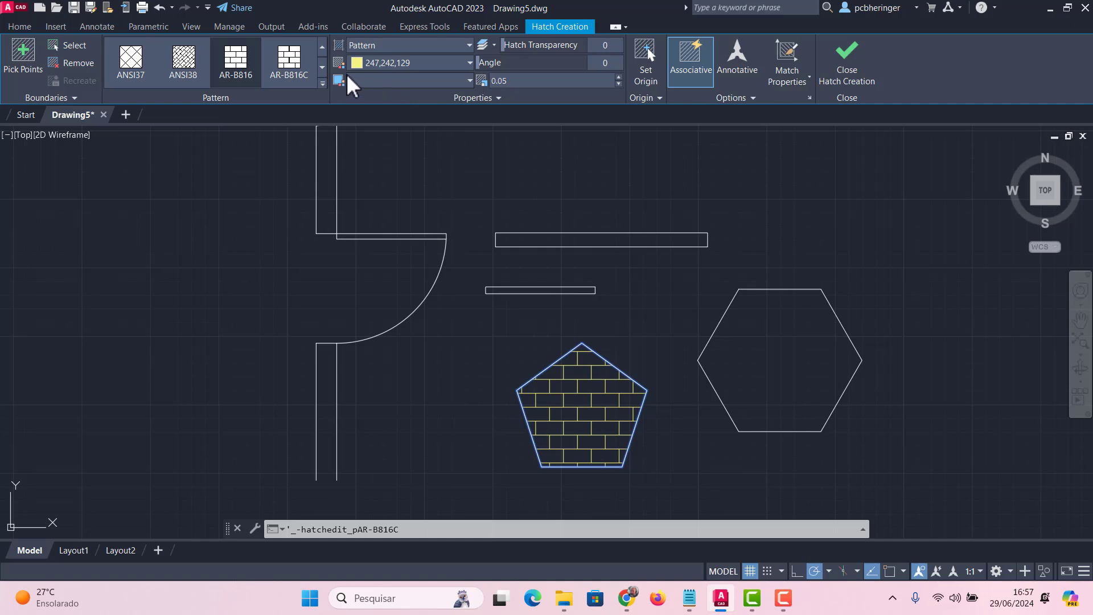
pyautogui.press('Escape')
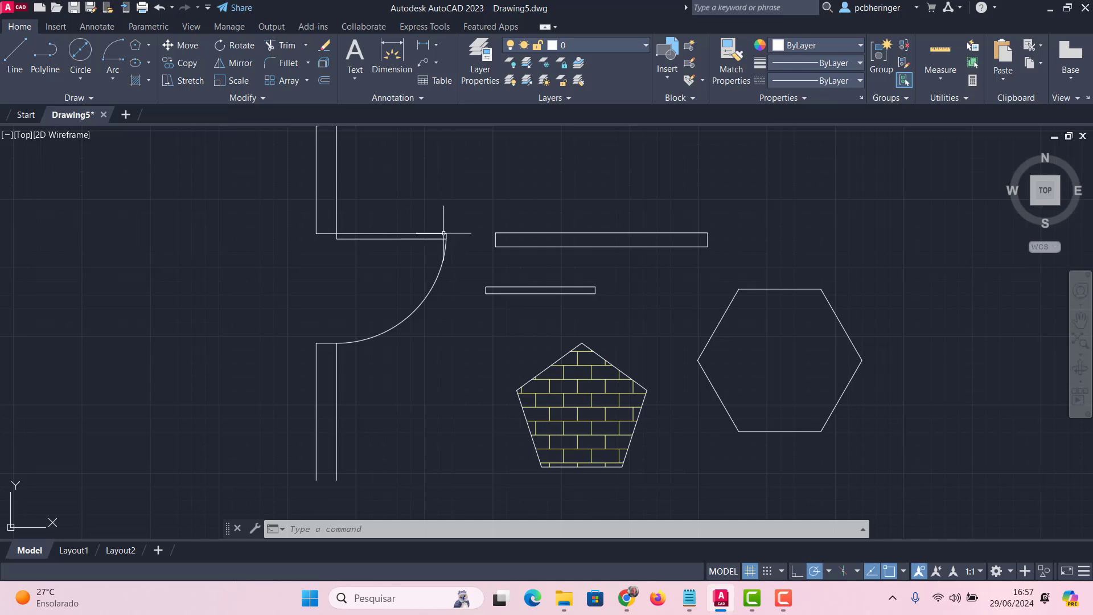
# Erase the stray short curve between the two wall lines above the door.
pyautogui.scroll(-2, 535, 189)
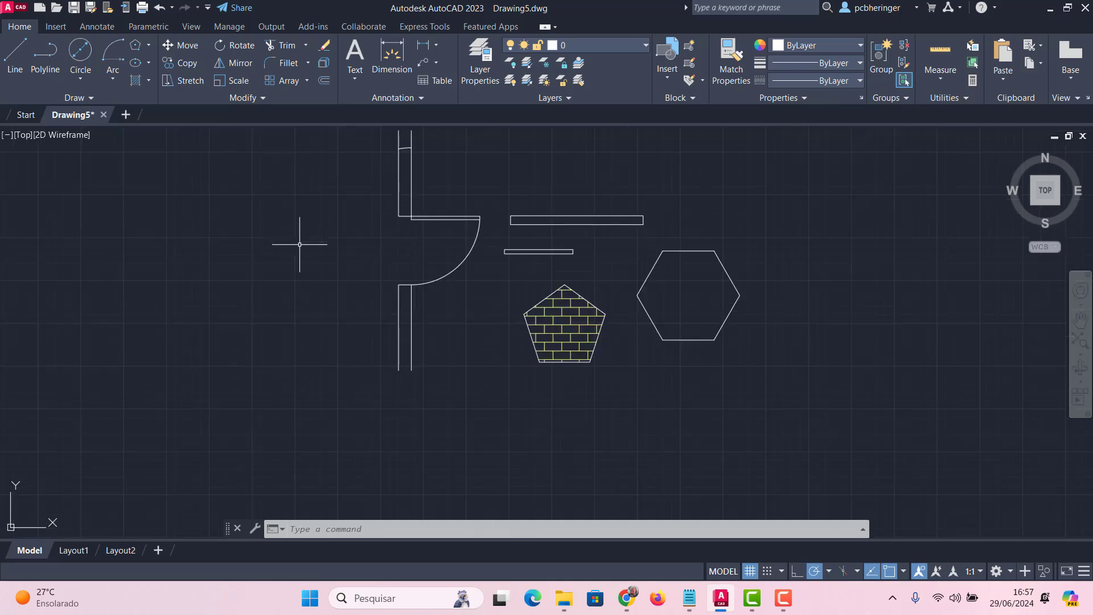
pyautogui.scroll(2, 388, 177)
pyautogui.write('e')
pyautogui.press('Return')
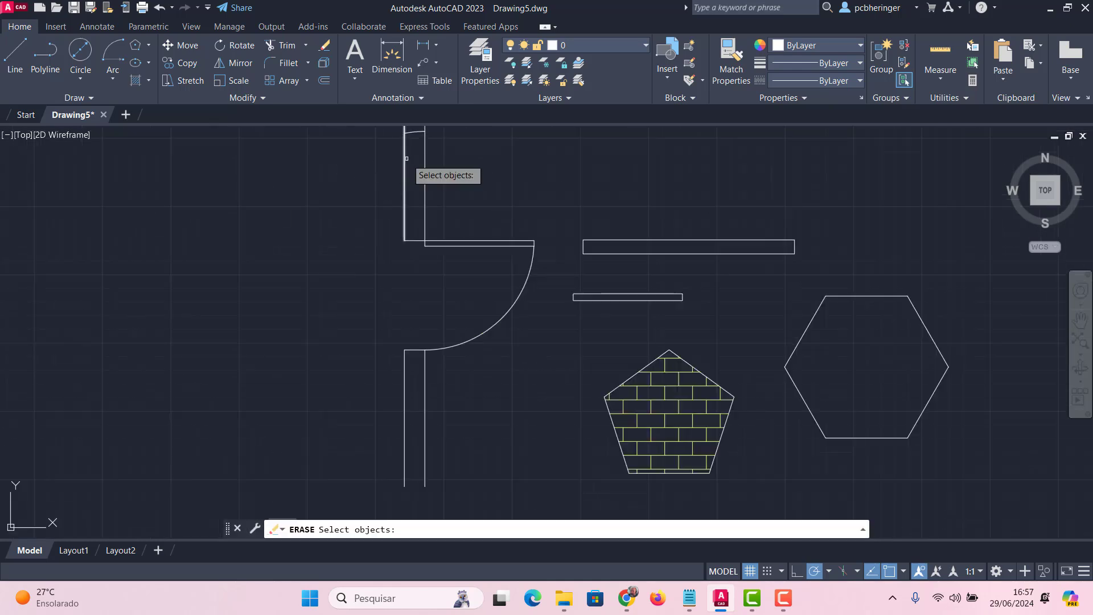
pyautogui.click(417, 133)
pyautogui.press('Escape')
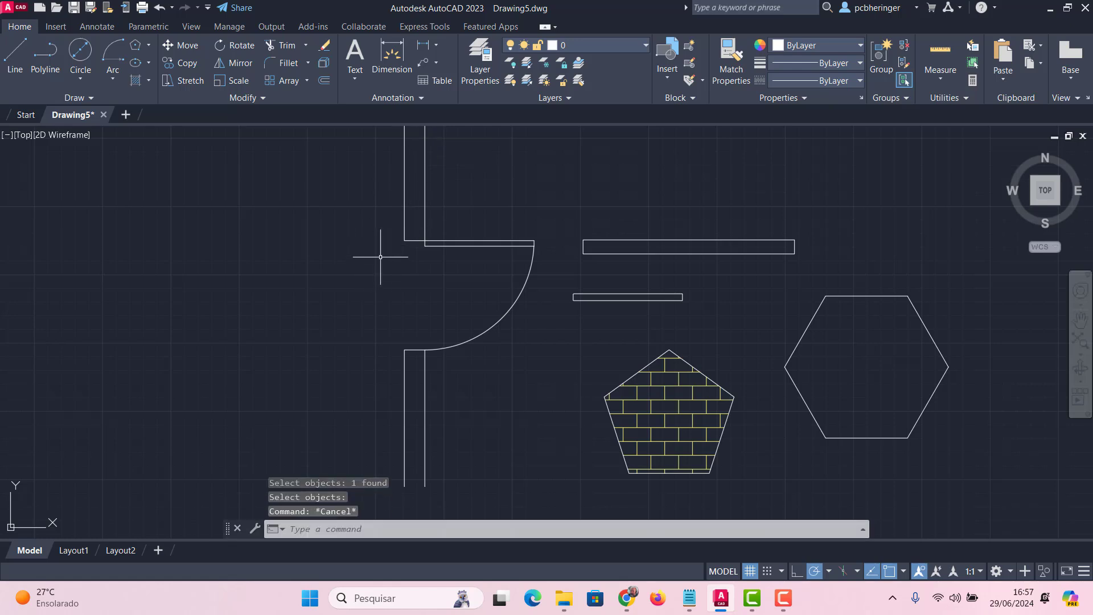
# Copy the whole door plan, including its wall lines, leaf and swing arc, to the empty area left of the original.
pyautogui.press('Return')
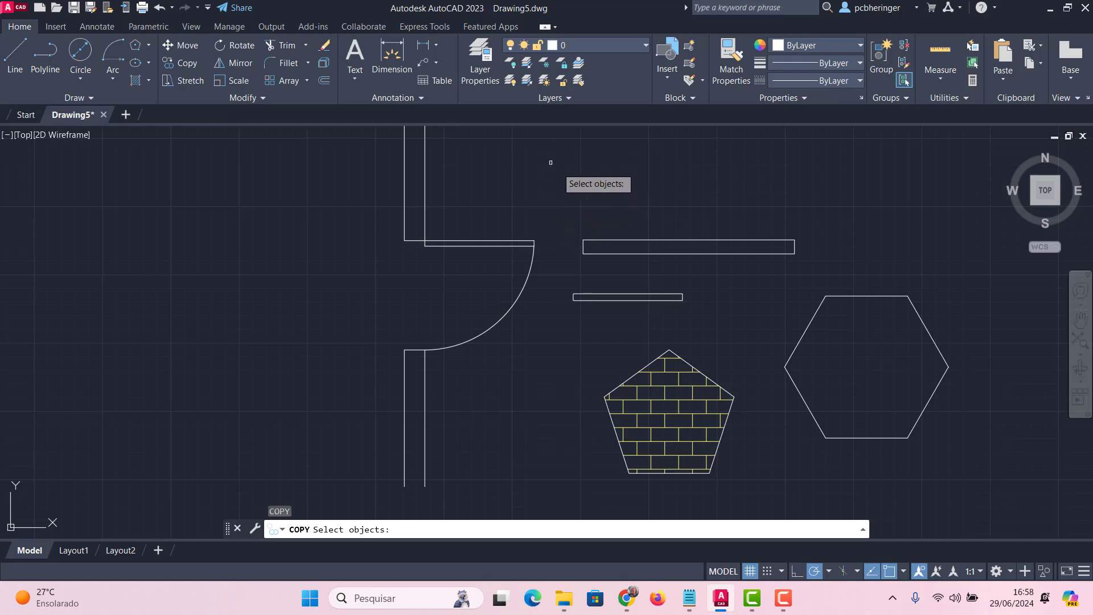
pyautogui.click(570, 144)
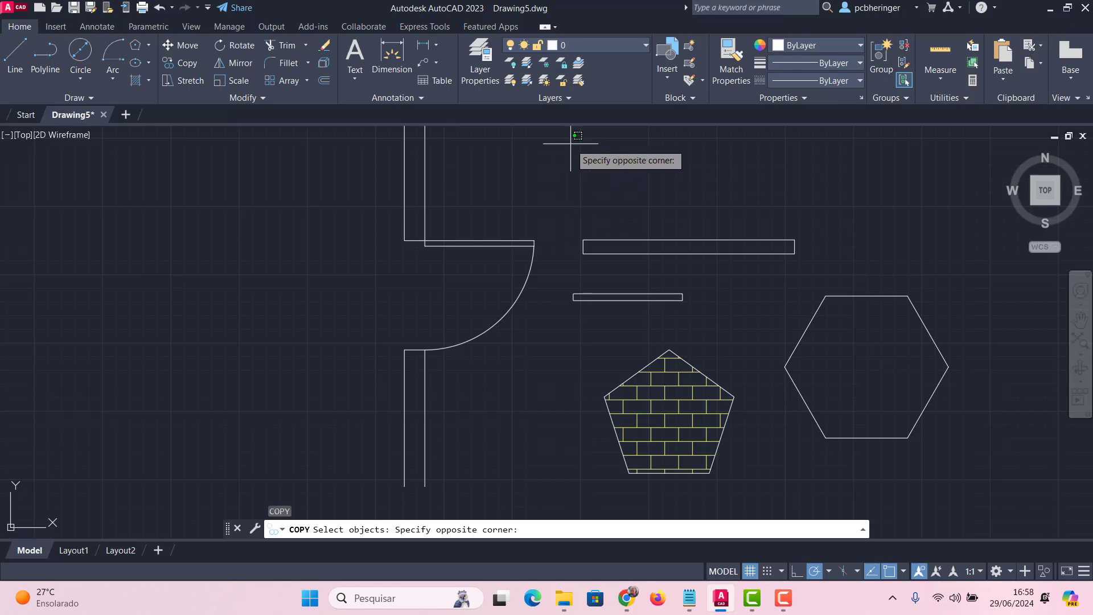
pyautogui.click(274, 446)
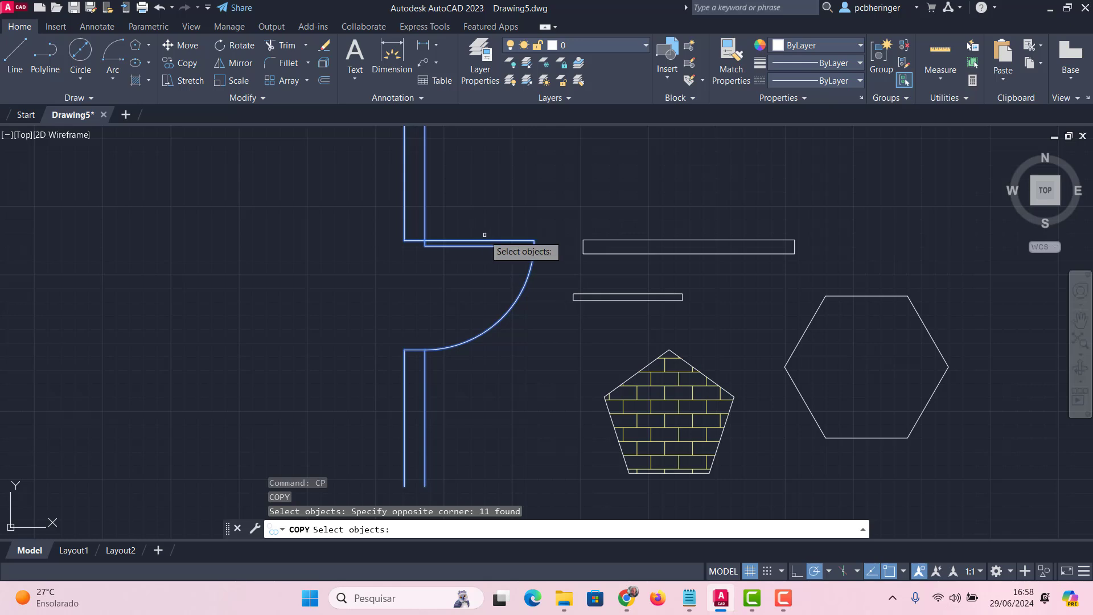
pyautogui.press('Return')
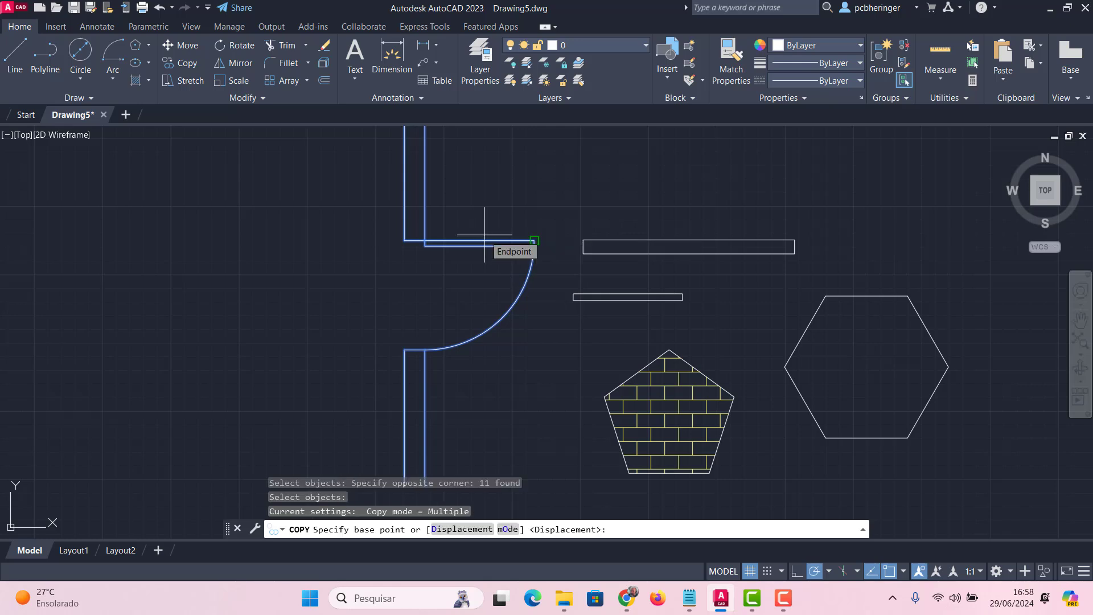
pyautogui.click(483, 299)
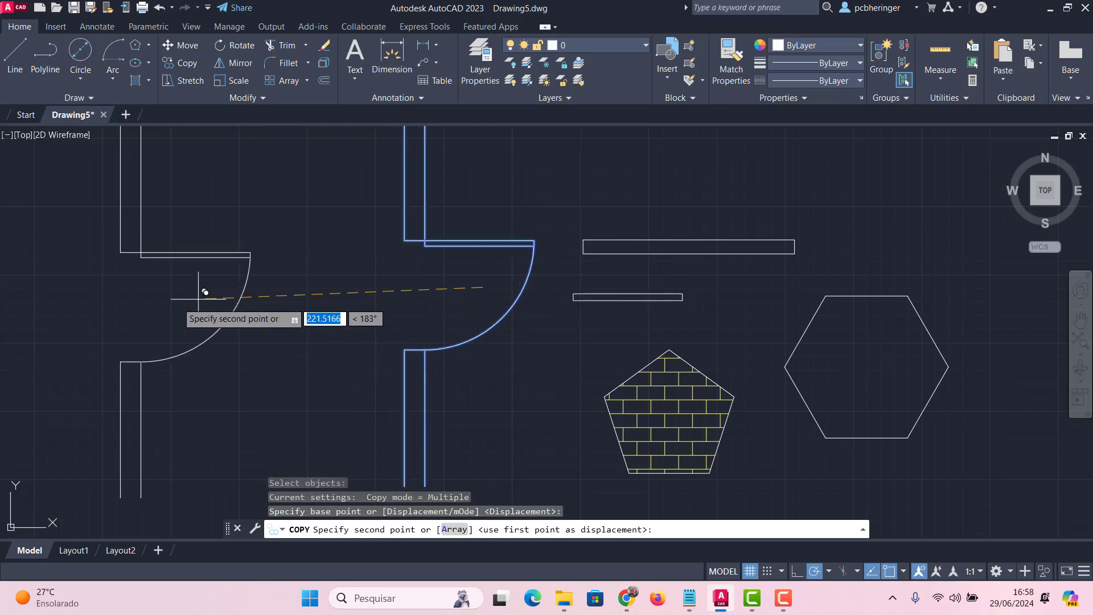
pyautogui.click(166, 286)
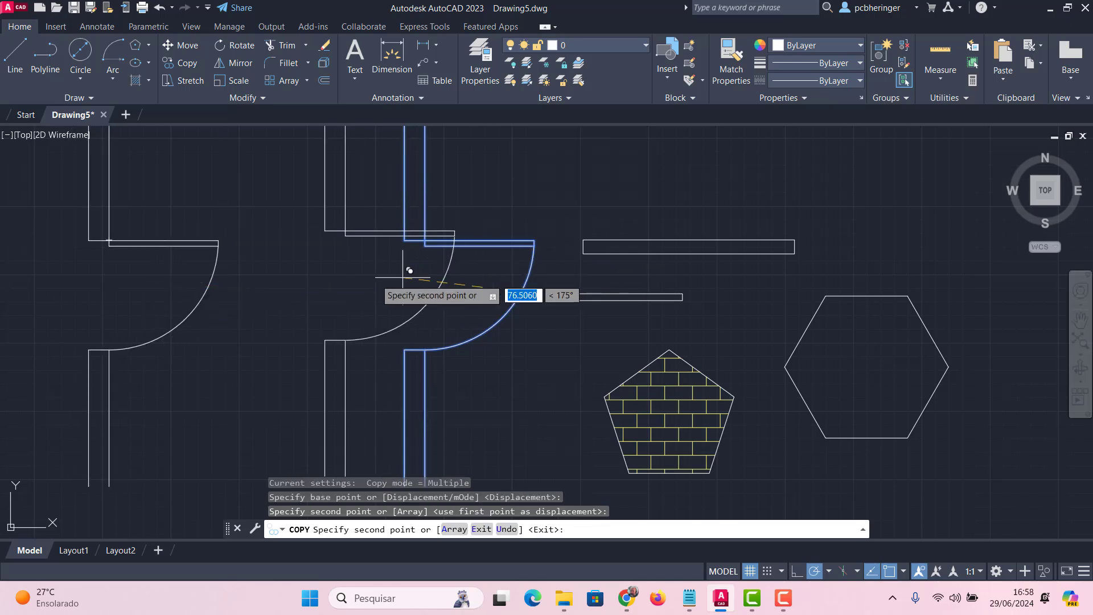
pyautogui.scroll(-2, 642, 227)
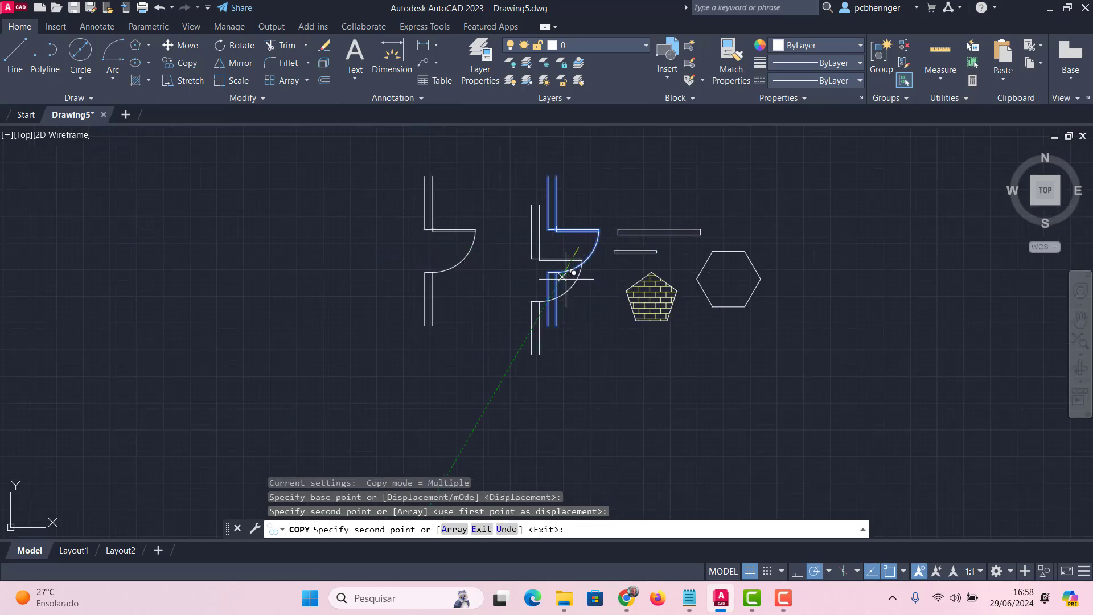
pyautogui.press('Escape')
# Copy only the original door's leaf, swing arc and short jamb lines, without the long wall lines, to the far left of the drawing.
pyautogui.scroll(2, 567, 260)
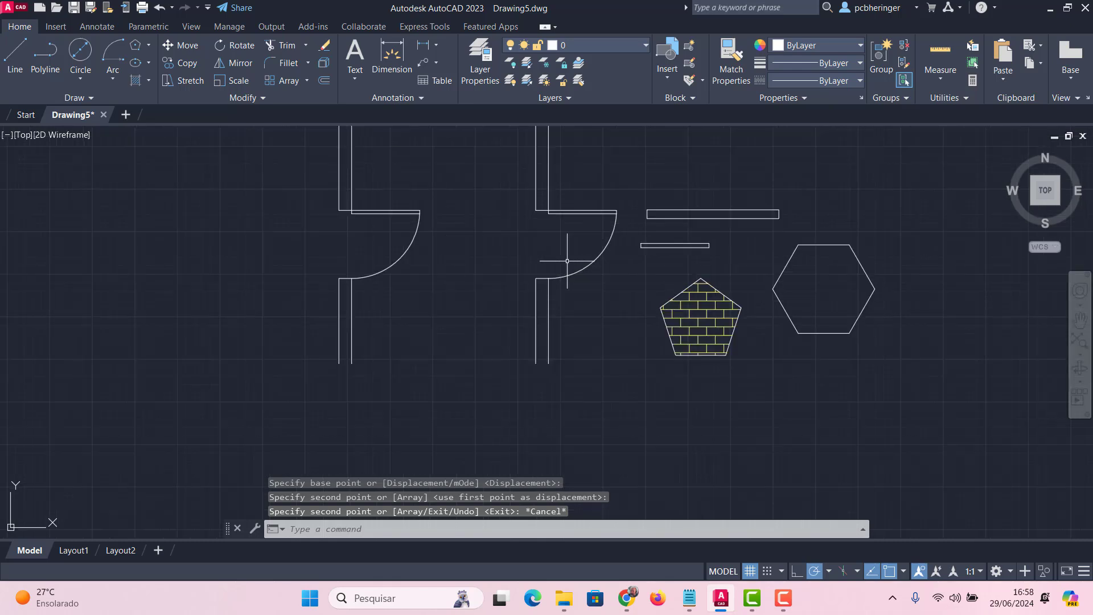
pyautogui.moveTo(538, 258); pyautogui.dragTo(521, 305, button='middle')
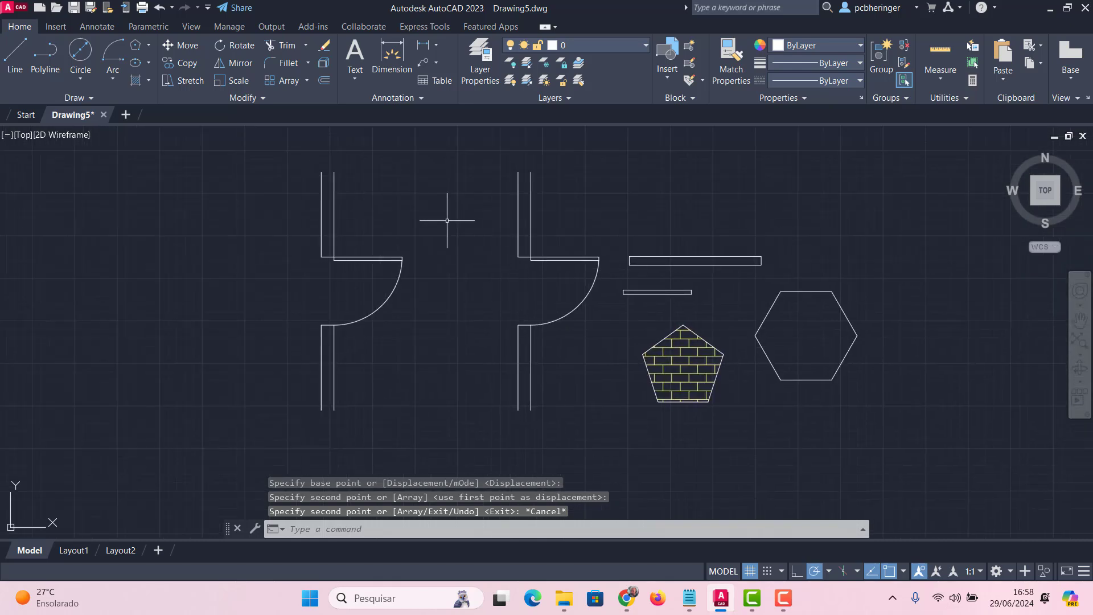
pyautogui.press('Escape')
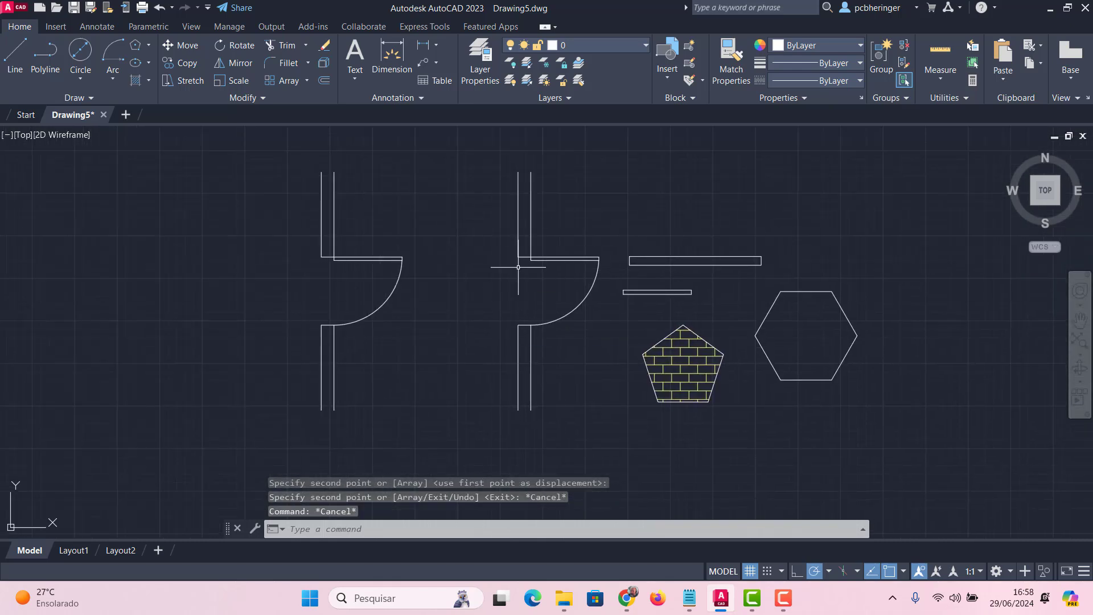
pyautogui.write('CP')
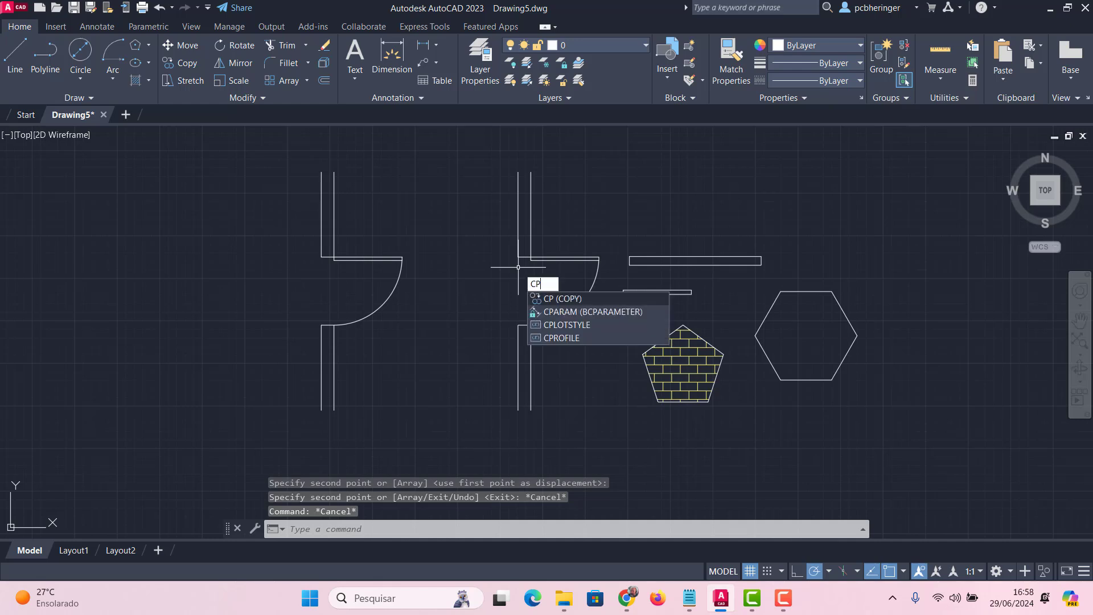
pyautogui.press('Return')
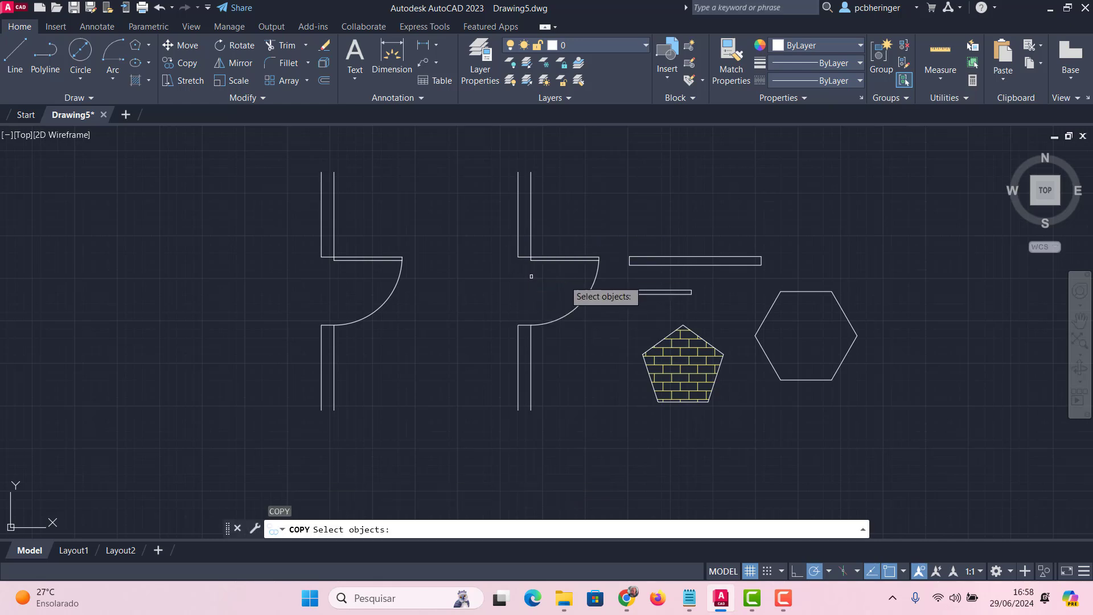
pyautogui.scroll(4, 565, 283)
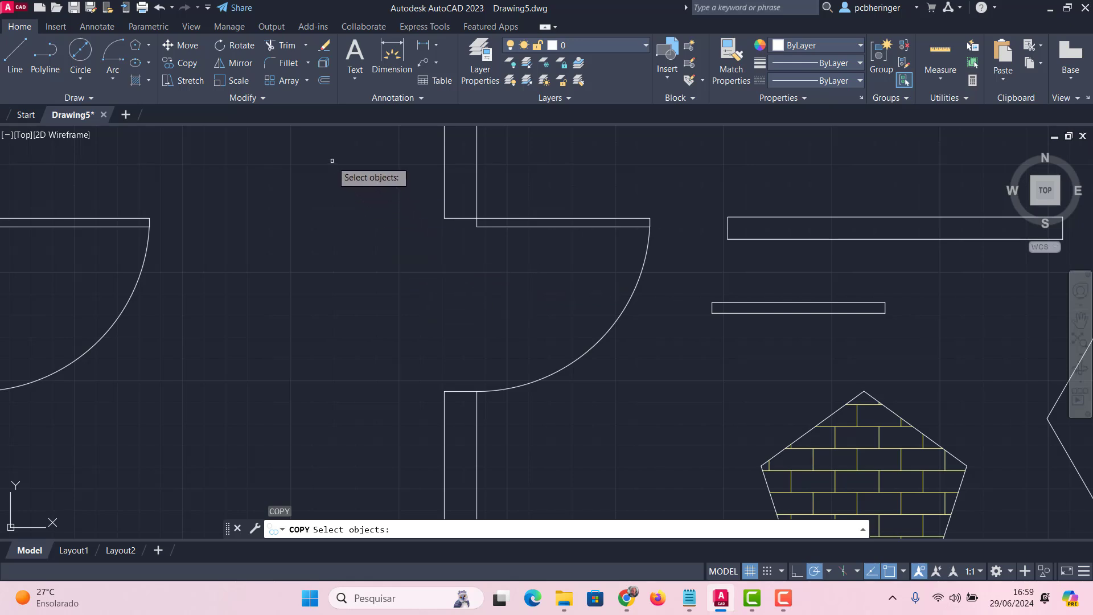
pyautogui.click(327, 144)
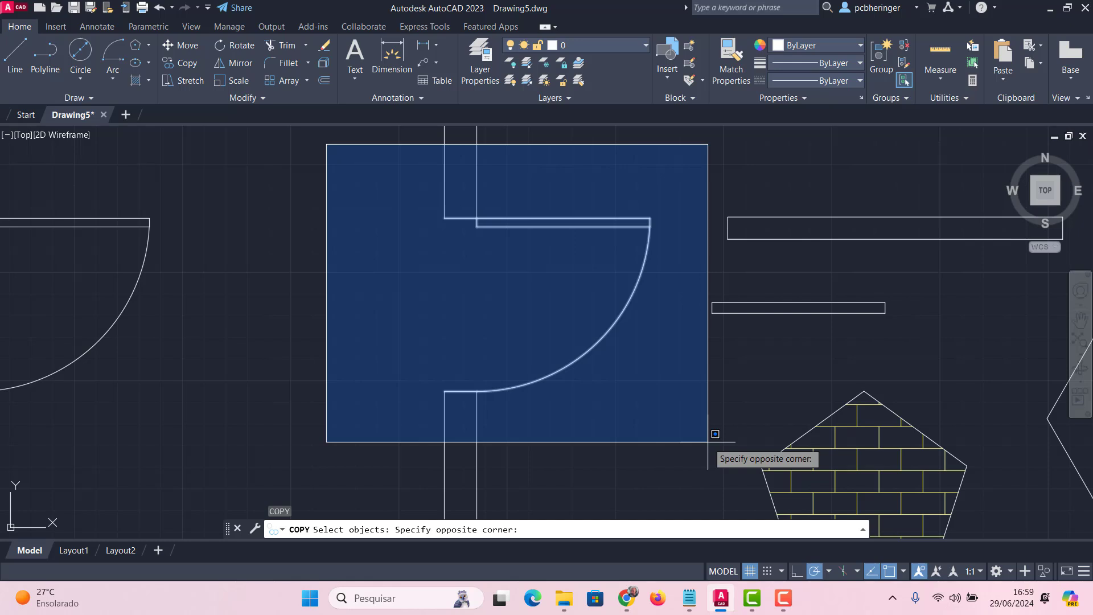
pyautogui.click(707, 441)
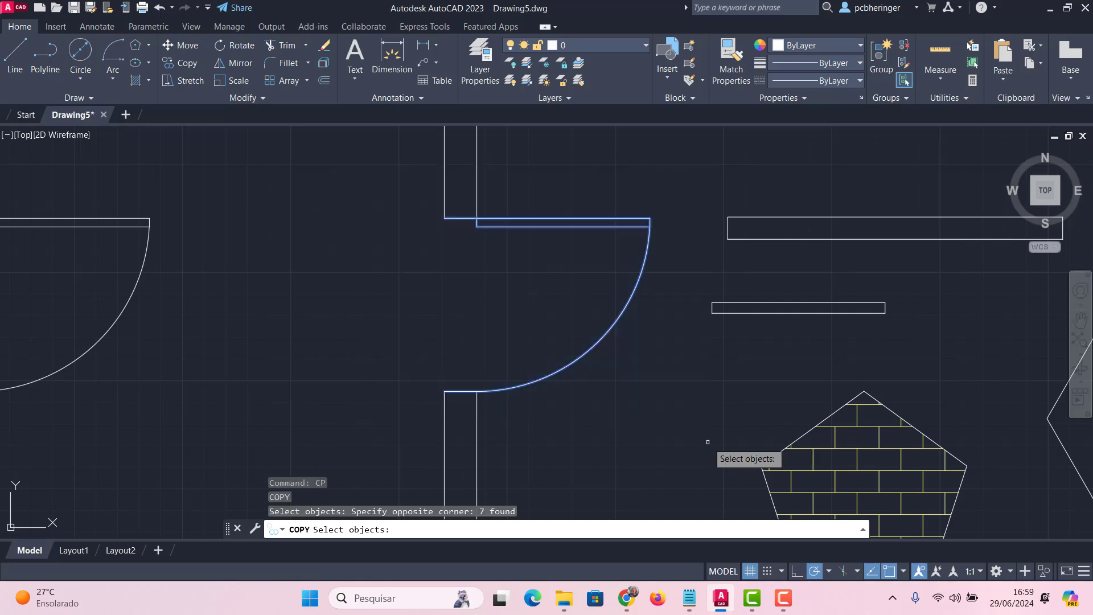
pyautogui.press('Return')
pyautogui.scroll(-4, 729, 308)
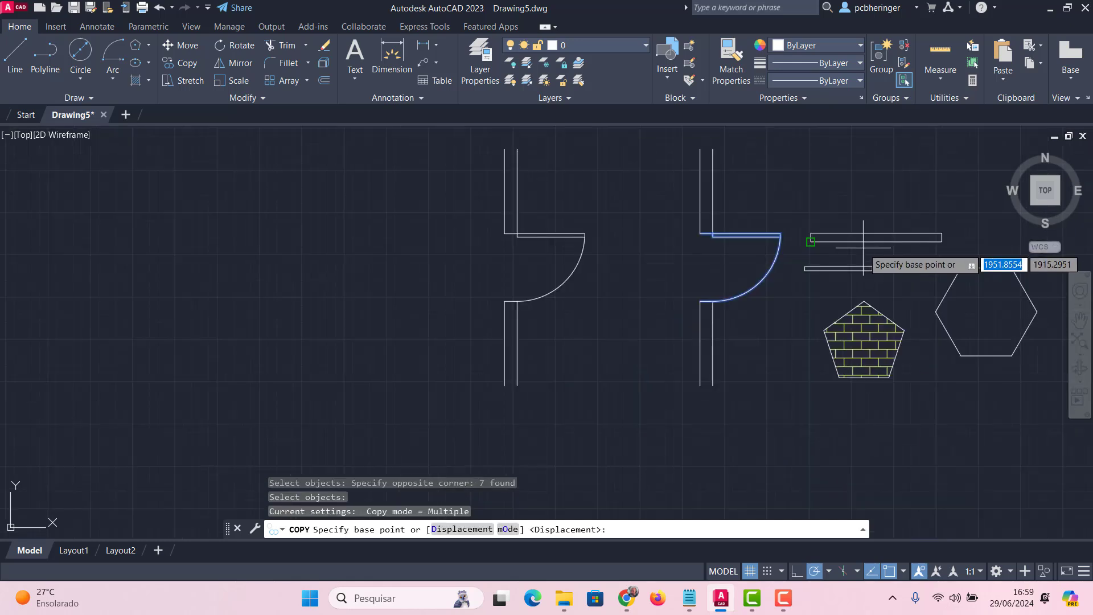
pyautogui.click(717, 295)
pyautogui.click(254, 328)
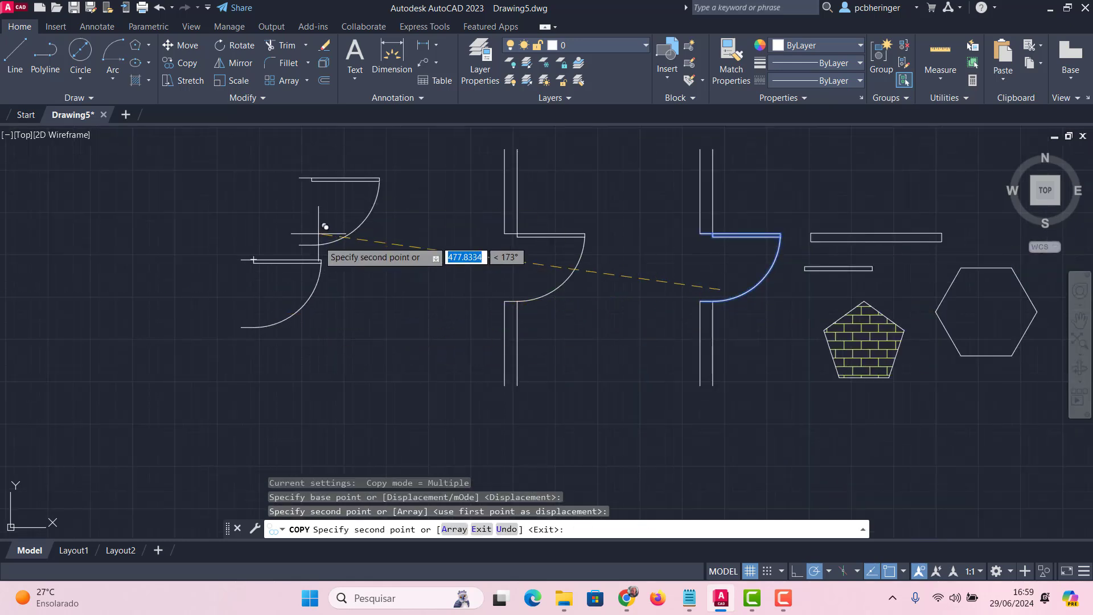
pyautogui.press('Escape')
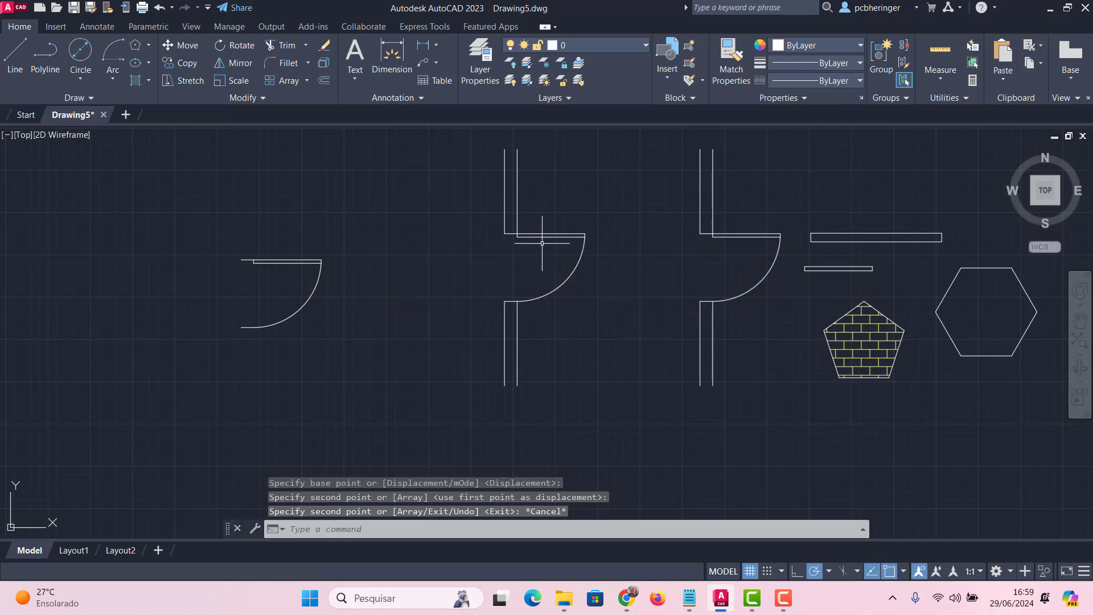
# Rotate the middle door's leaf and swing arc 180° about a point in the empty area left of its opening.
pyautogui.scroll(2, 538, 251)
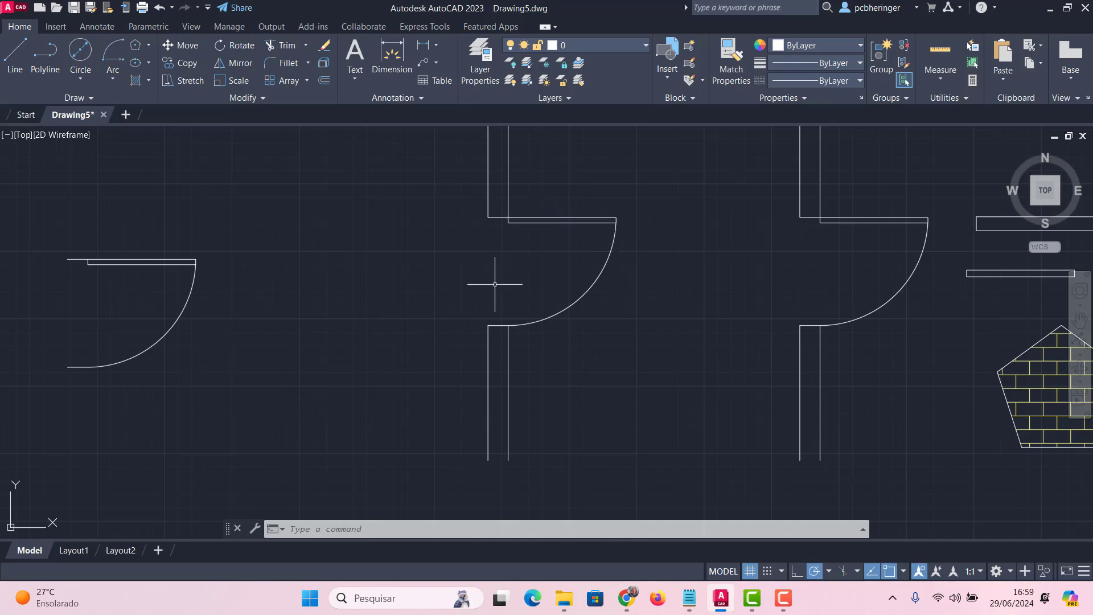
pyautogui.scroll(2, 508, 224)
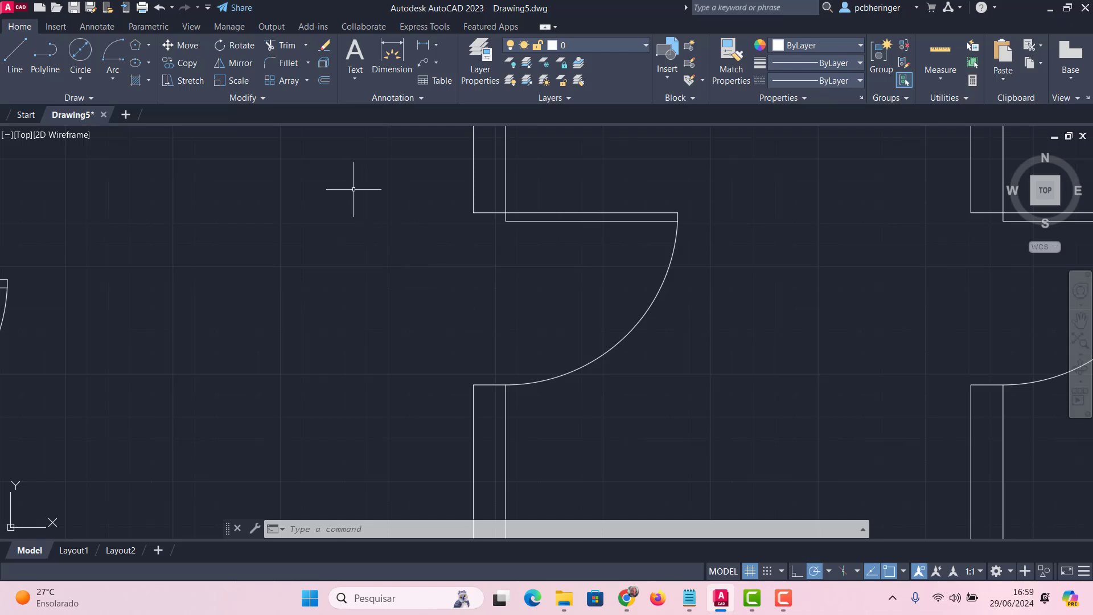
pyautogui.click(218, 41)
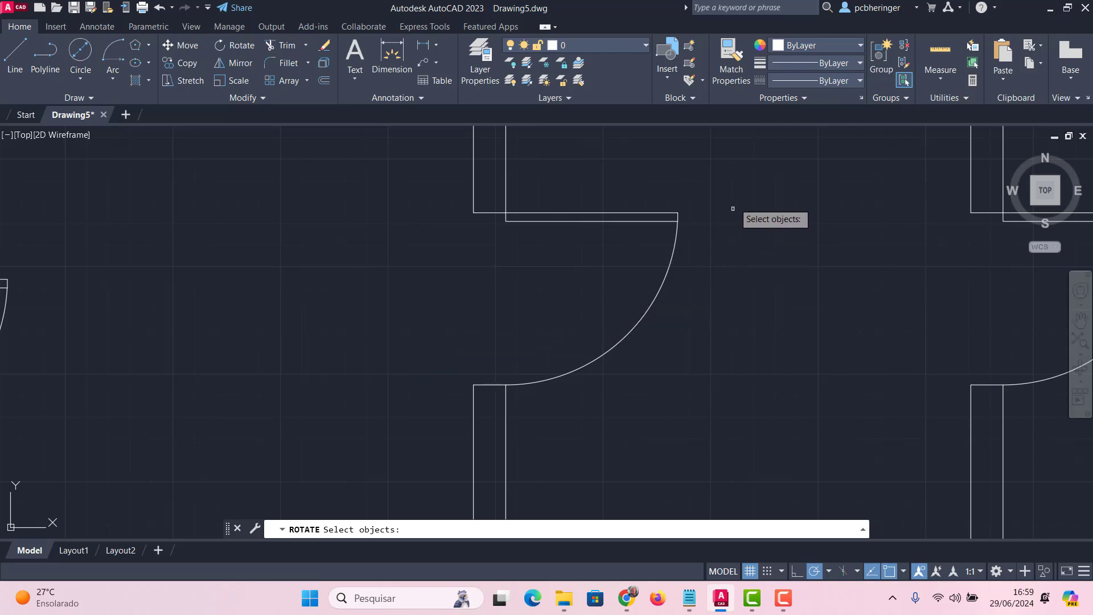
pyautogui.click(650, 212)
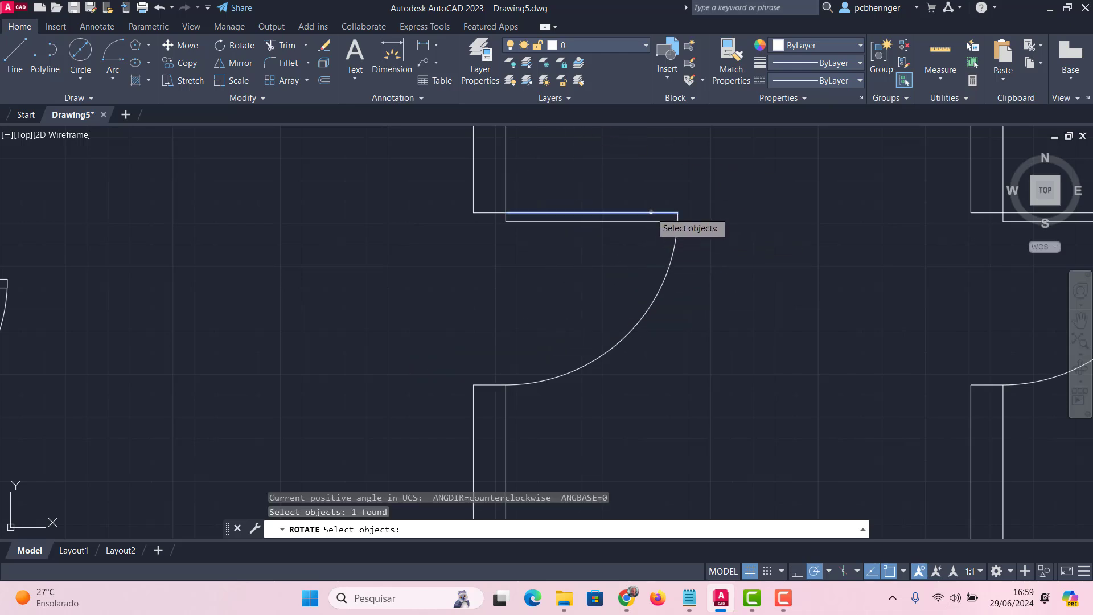
pyautogui.click(677, 218)
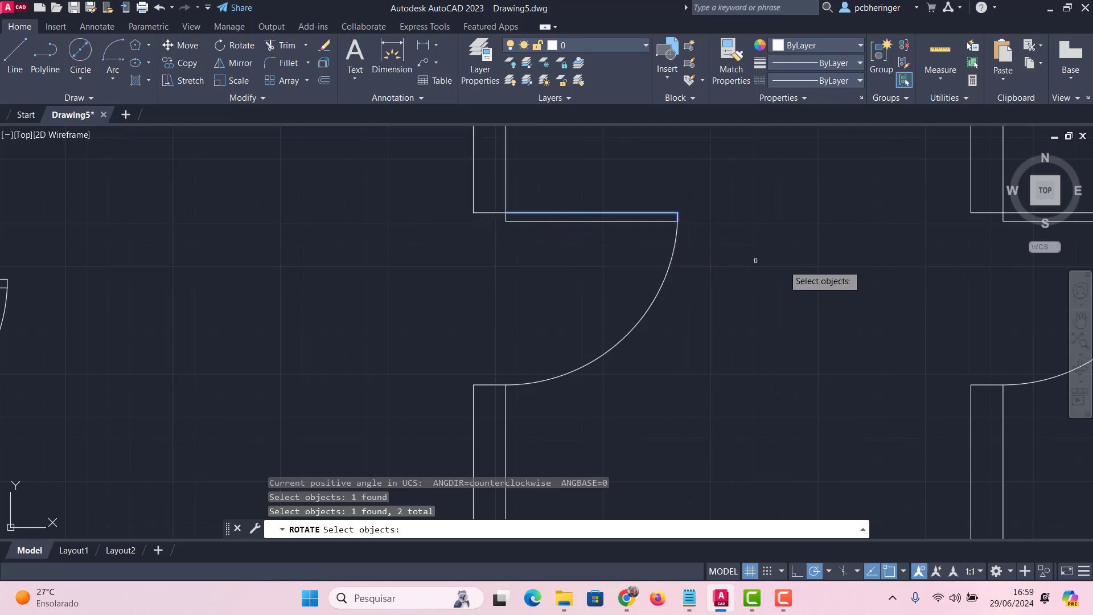
pyautogui.click(497, 171)
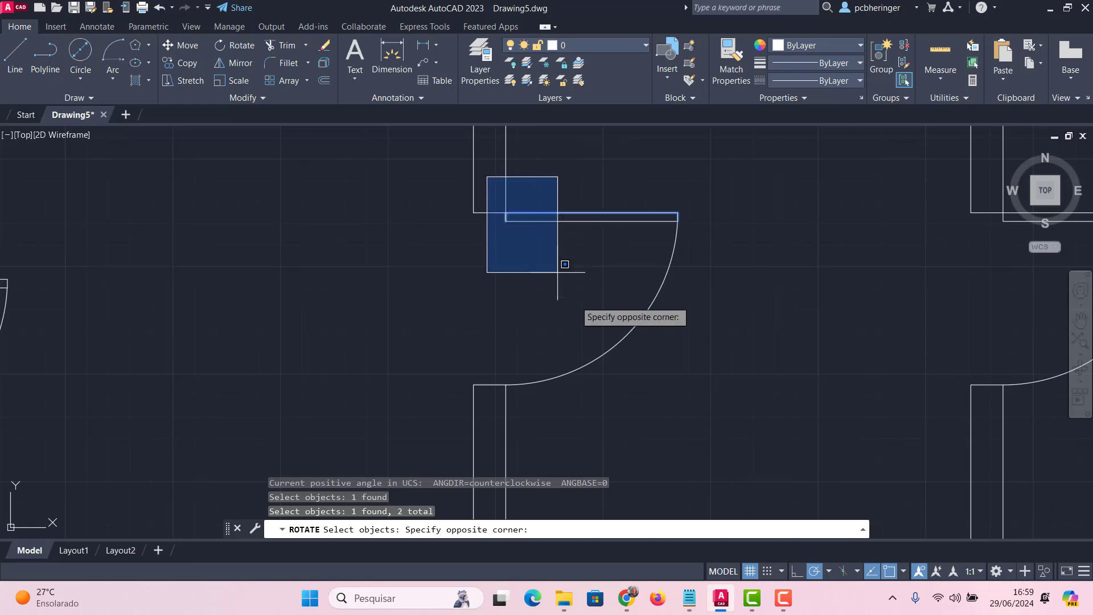
pyautogui.click(785, 443)
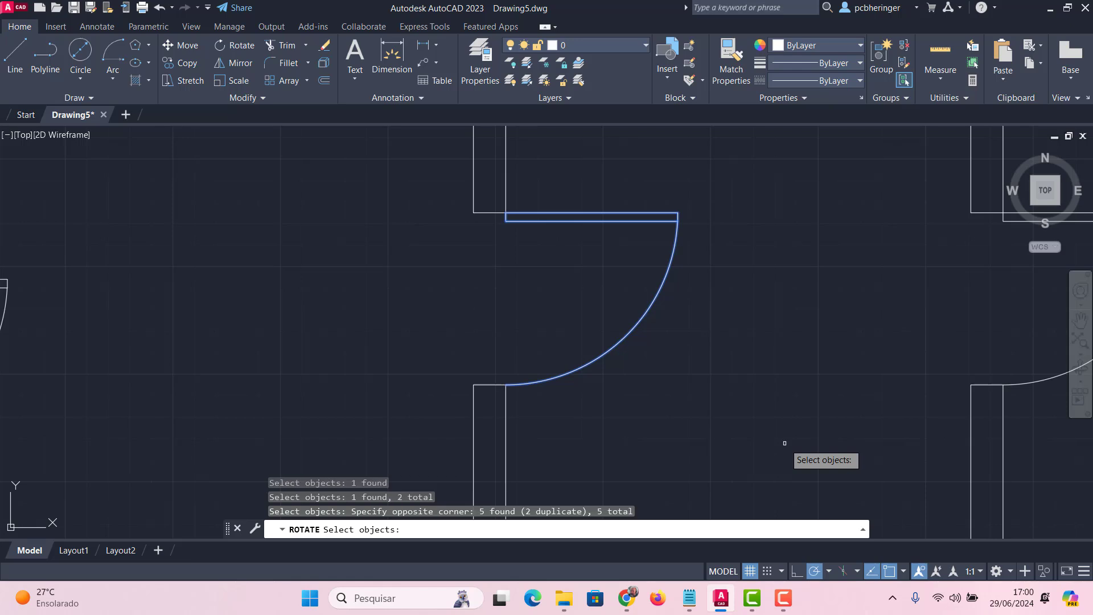
pyautogui.press('Return')
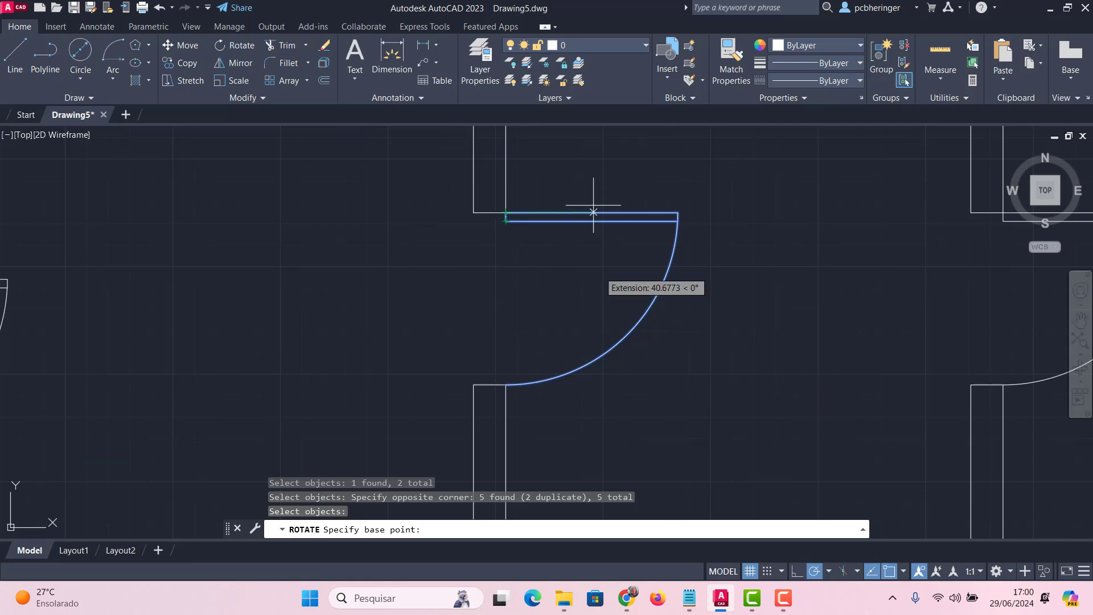
pyautogui.click(422, 281)
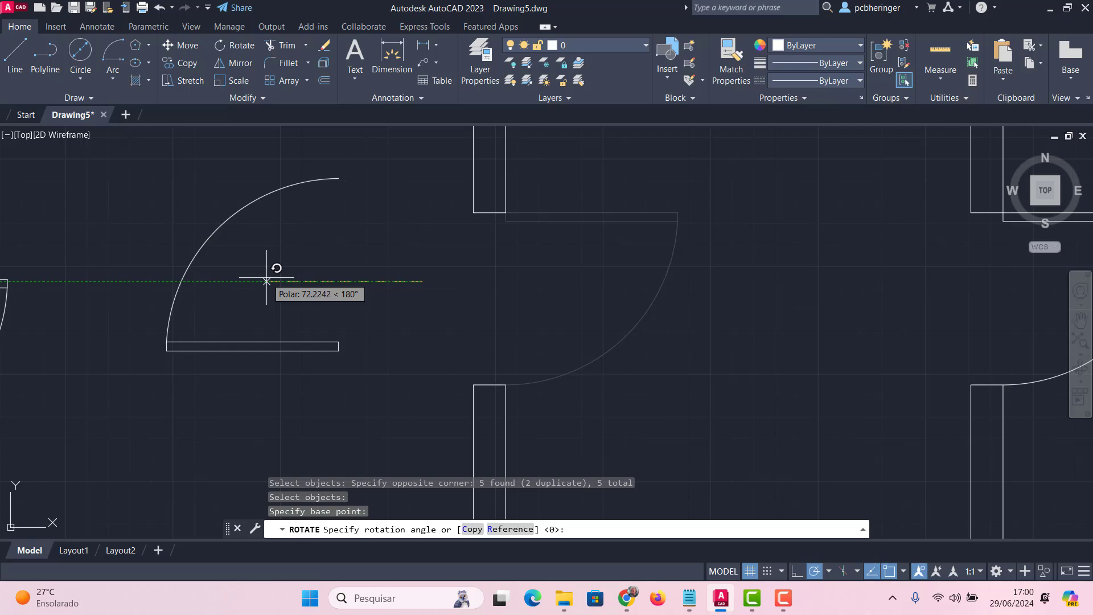
pyautogui.click(266, 280)
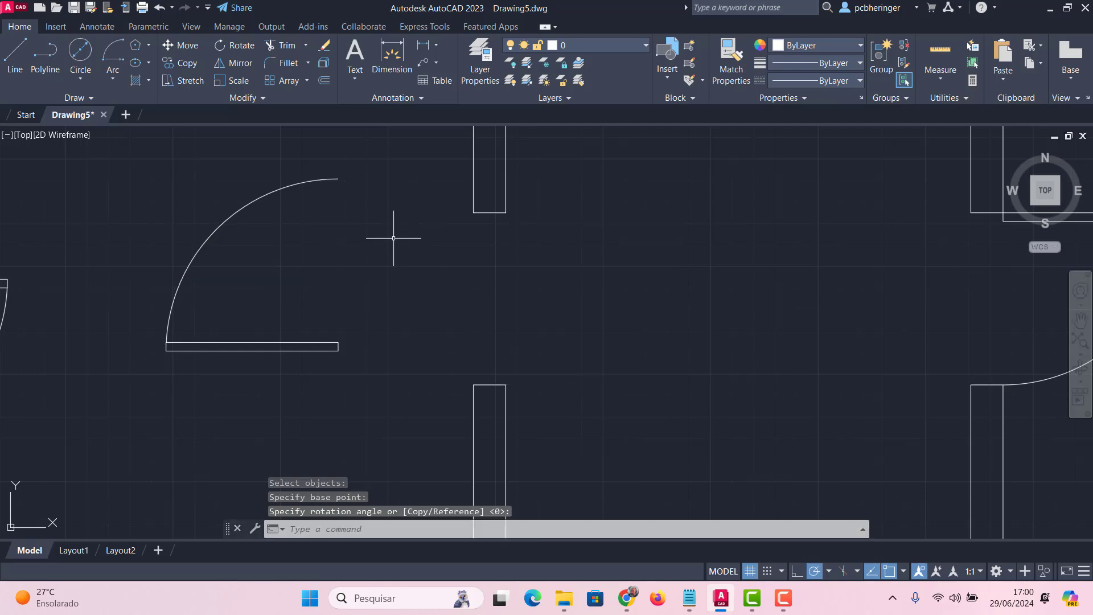
# Move the rotated leaf and arc by the leaf's lower right corner onto the outer left corner of the lower jamb.
pyautogui.write('M')
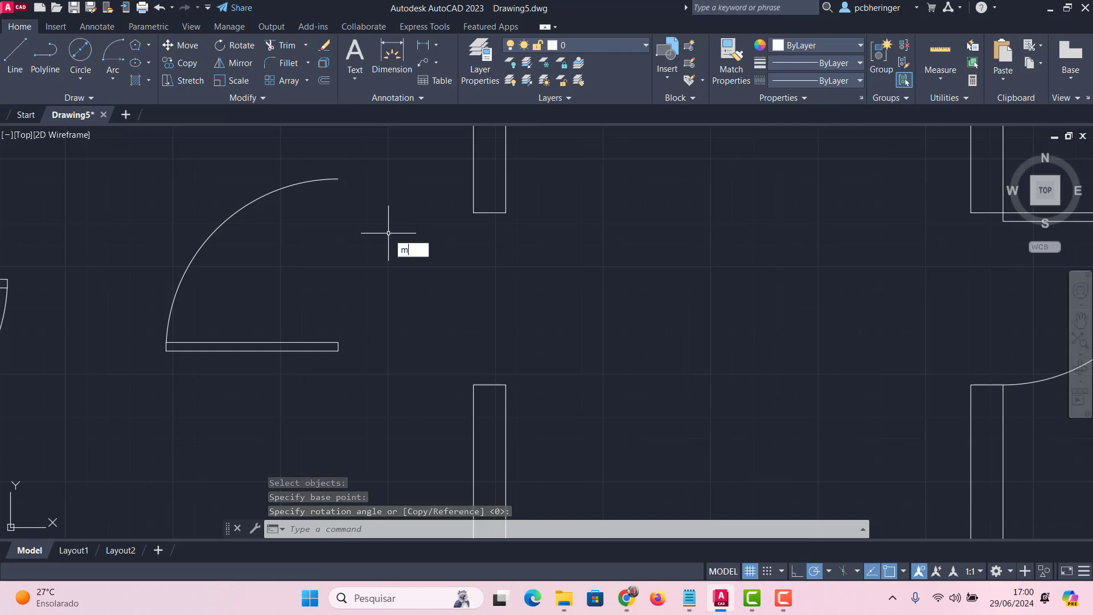
pyautogui.press('Return')
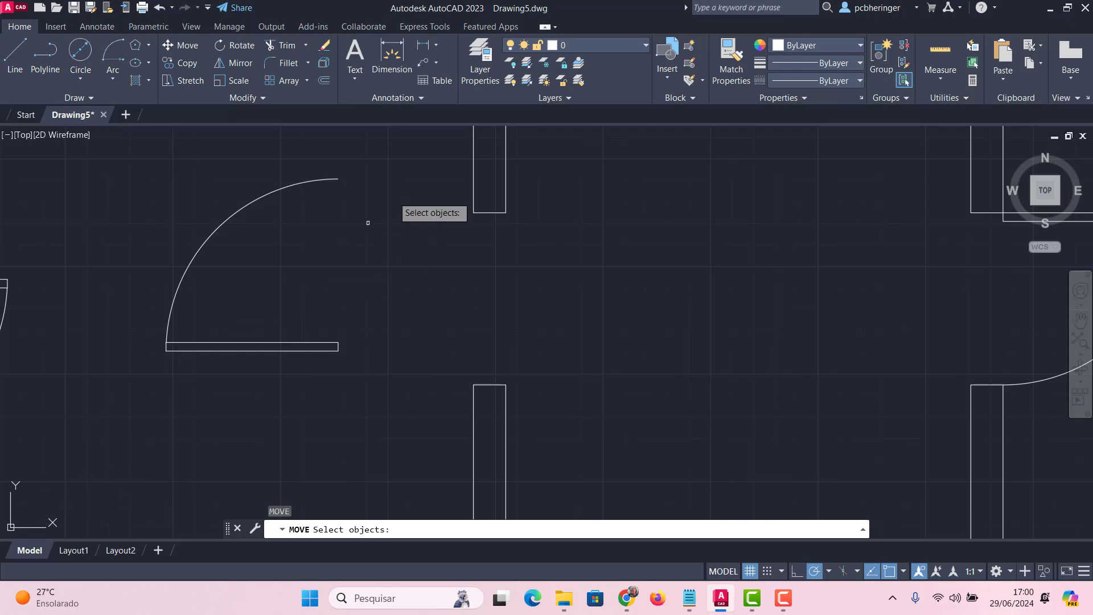
pyautogui.click(408, 151)
pyautogui.click(88, 428)
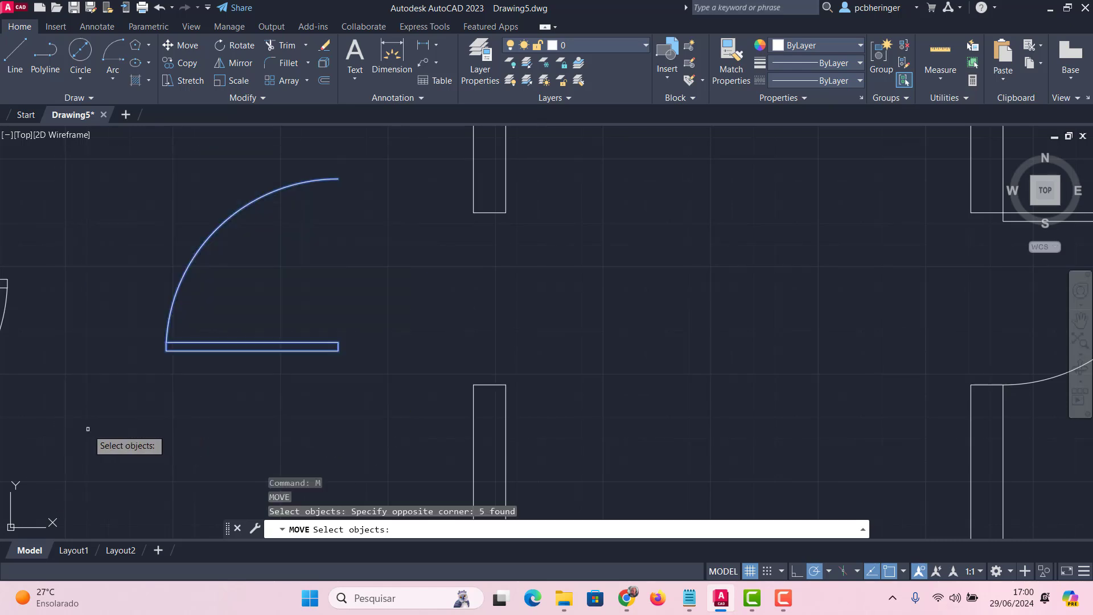
pyautogui.press('Return')
pyautogui.click(338, 350)
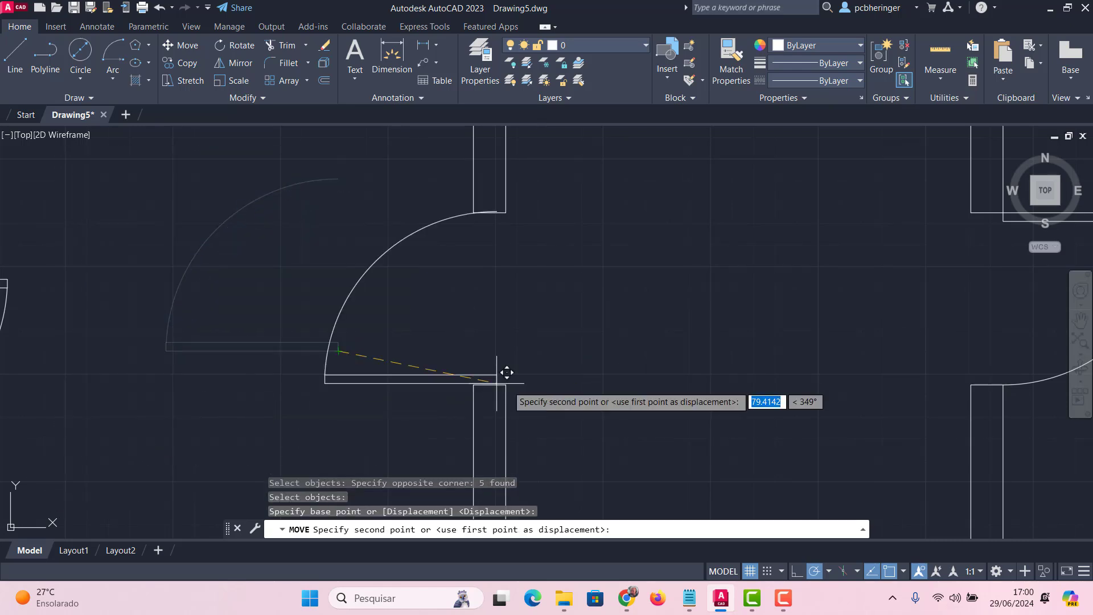
pyautogui.click(475, 382)
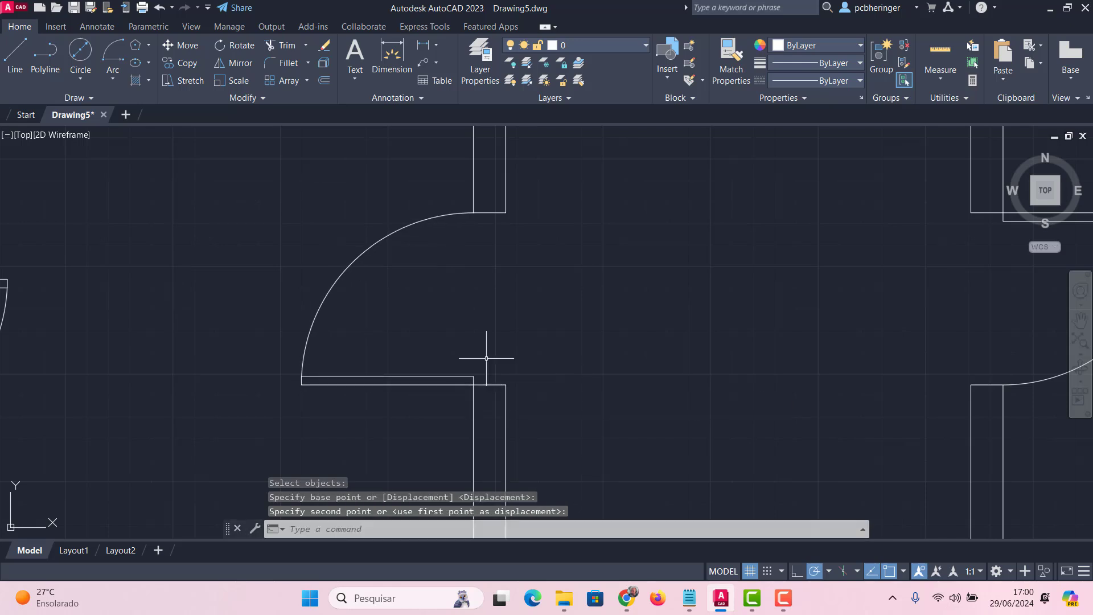
pyautogui.scroll(-3, 445, 211)
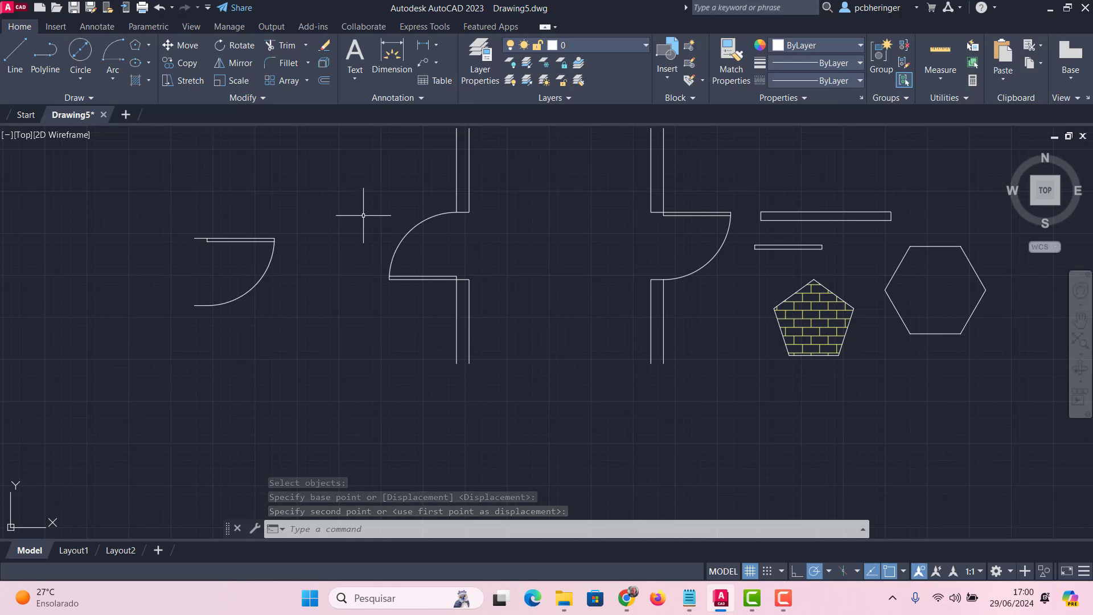
# Erase the left vertical wall line above the middle door opening.
pyautogui.scroll(4, 372, 214)
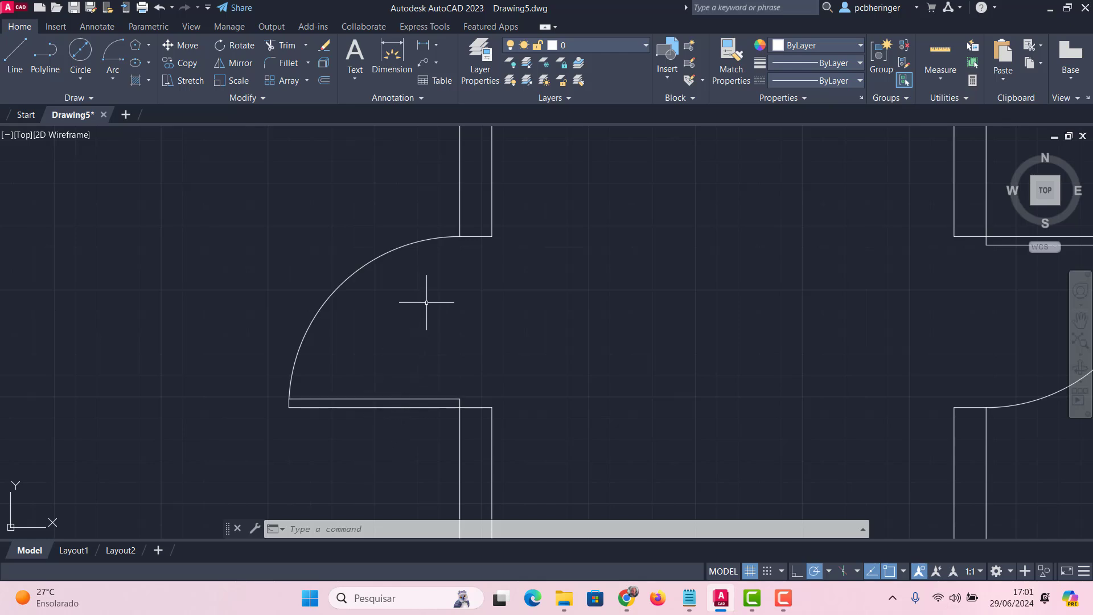
pyautogui.click(460, 174)
pyautogui.press('Delete')
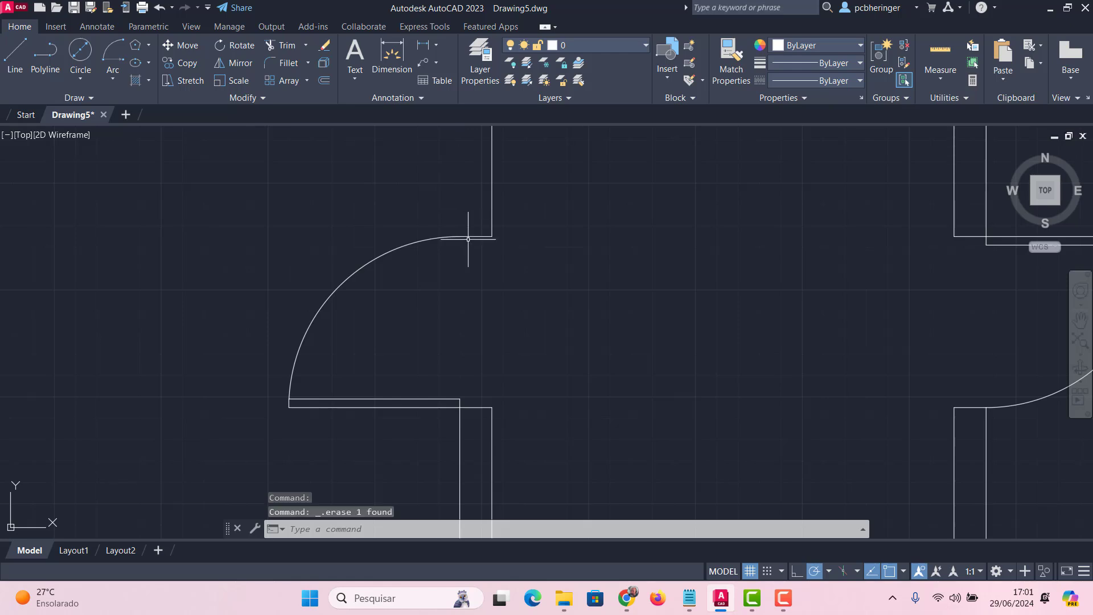
# Draw a wall line from the swing arc's upper endpoint, 15 units upward and 100 units to the left.
pyautogui.write('l')
pyautogui.press('Return')
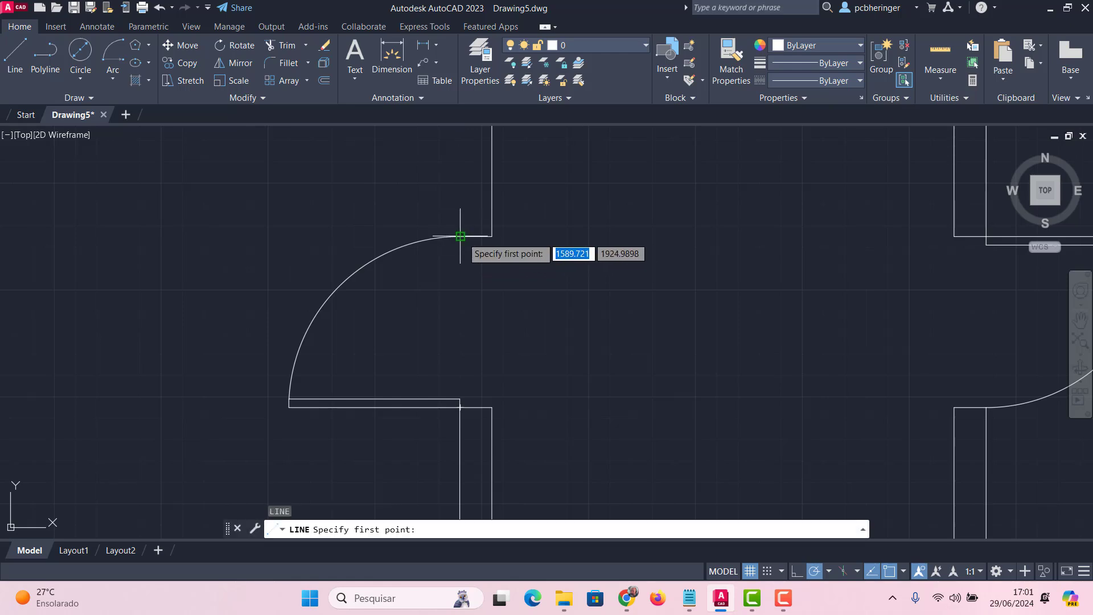
pyautogui.click(460, 236)
pyautogui.write('15')
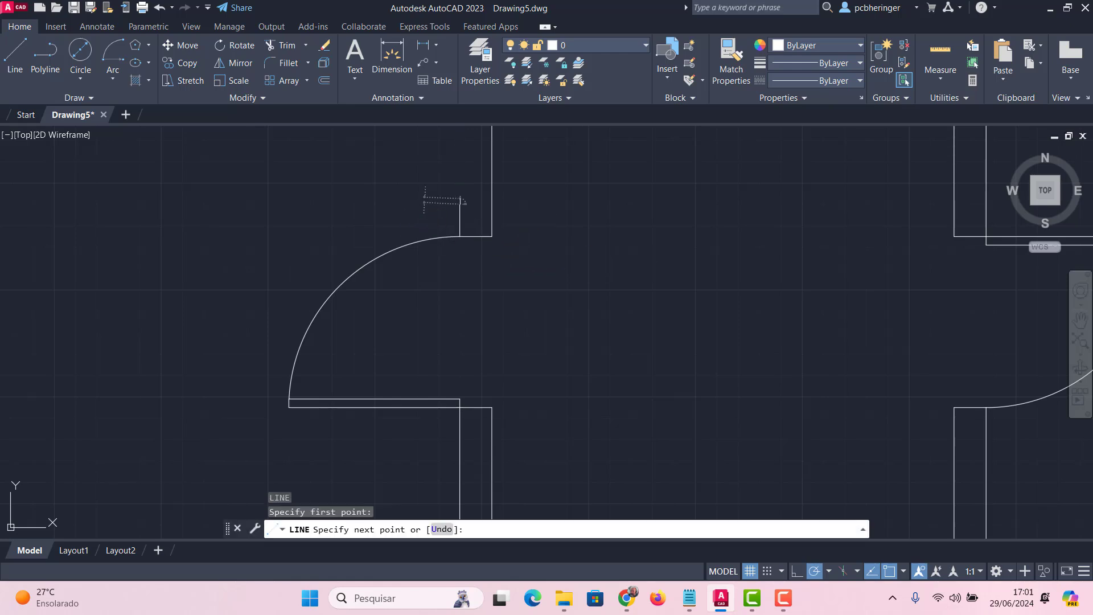
pyautogui.press('Return')
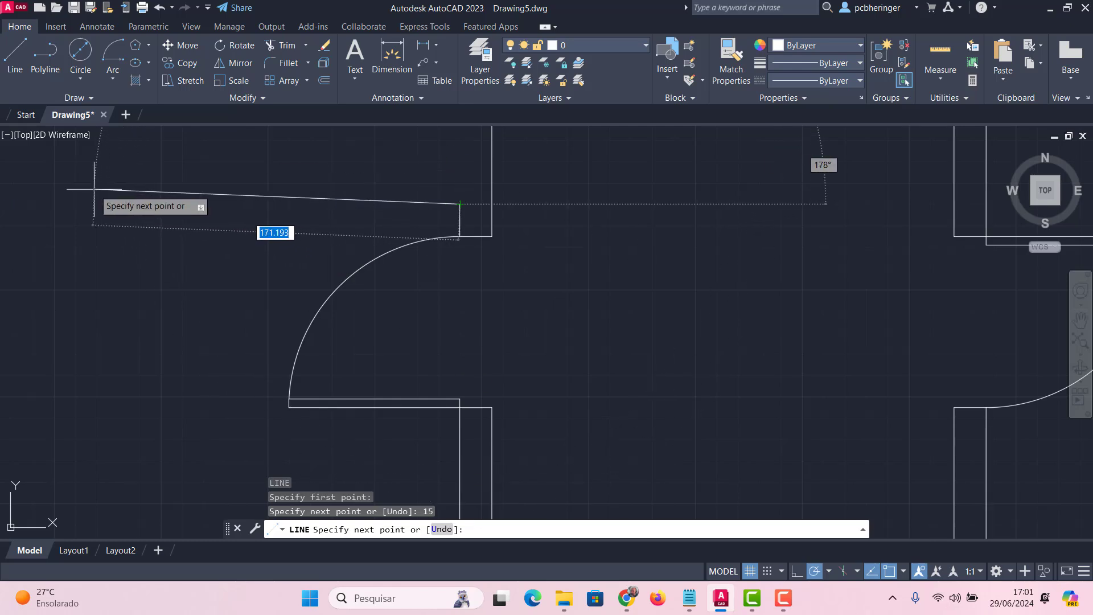
pyautogui.write('100')
pyautogui.press('Return')
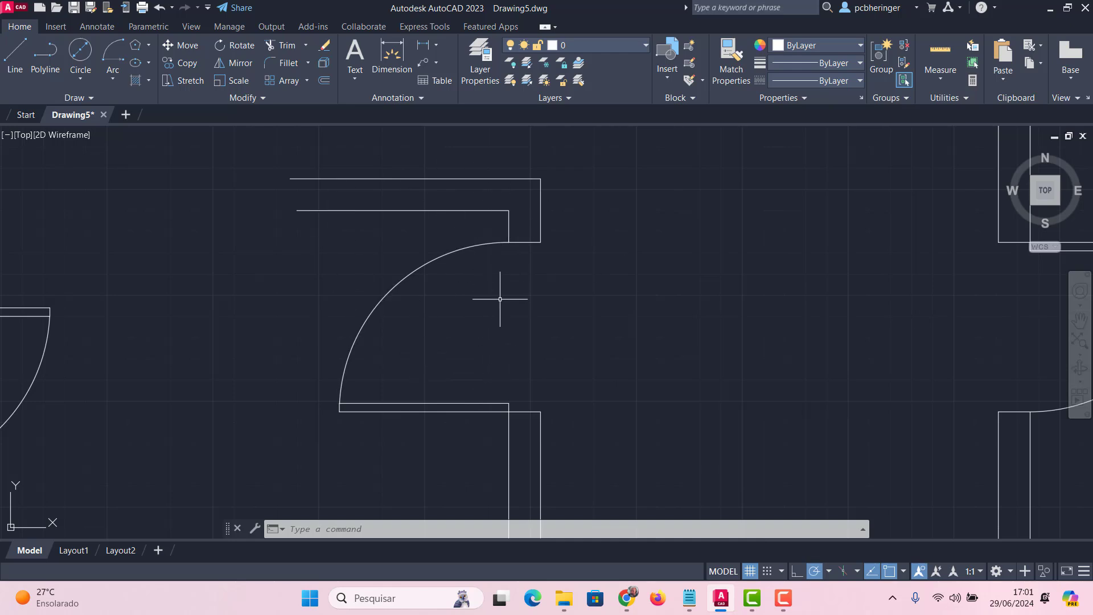
# Draw a vertical line across the door opening from the arc's upper endpoint to the lower jamb's left corner.
pyautogui.write('l')
pyautogui.press('Return')
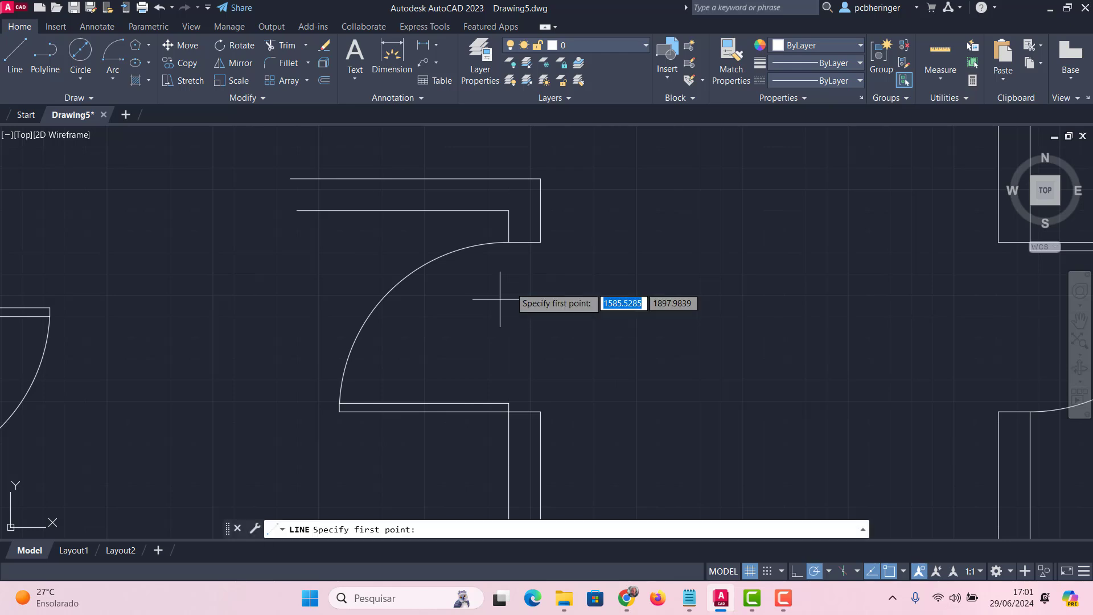
pyautogui.click(509, 242)
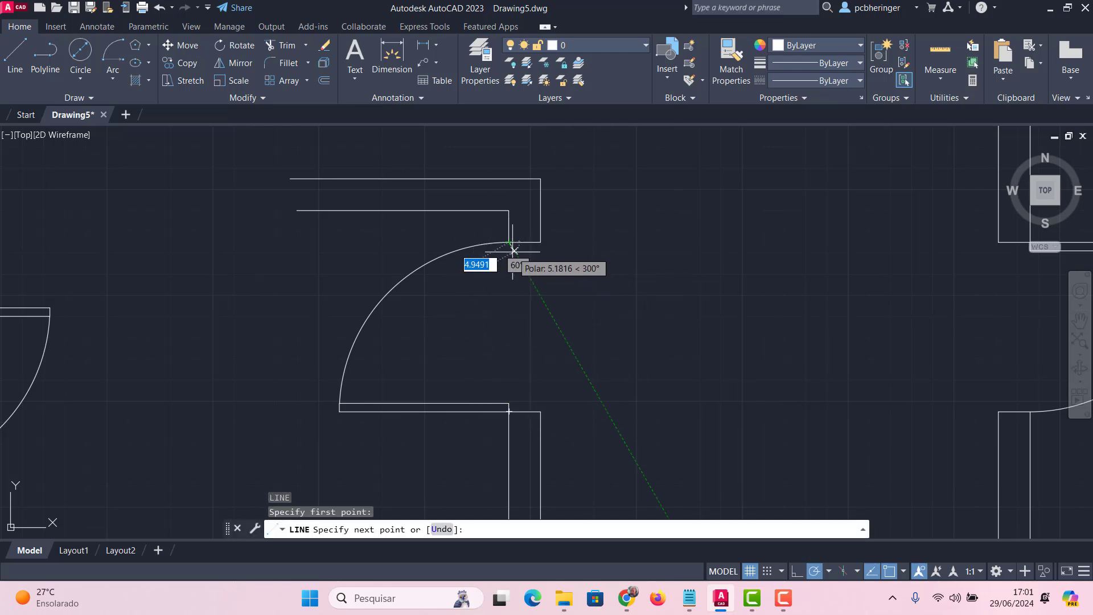
pyautogui.scroll(6, 509, 397)
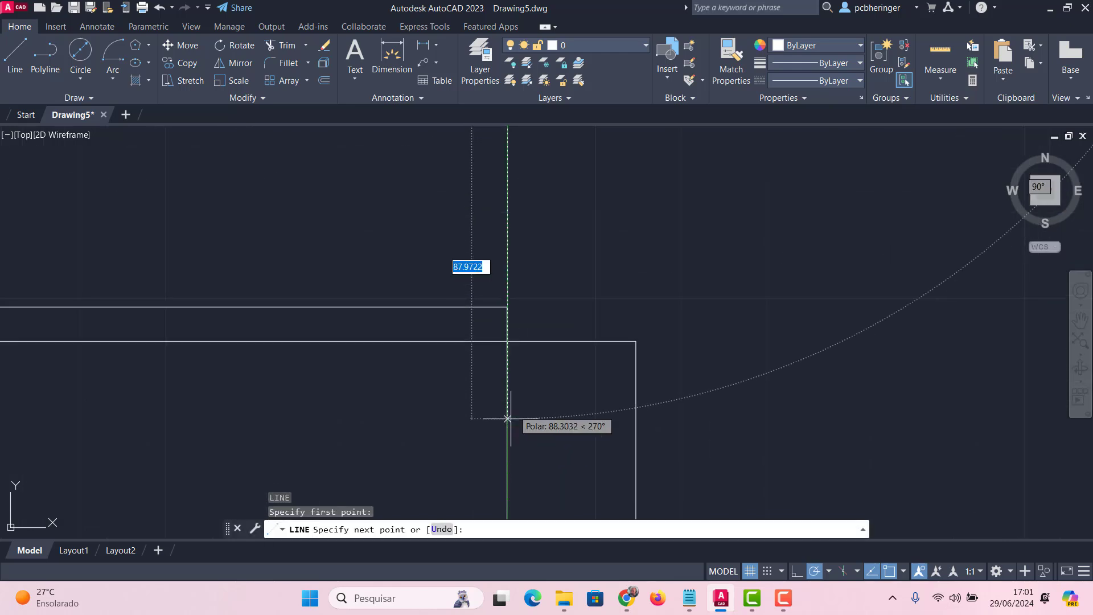
pyautogui.click(507, 341)
pyautogui.press('Return')
pyautogui.scroll(-4, 467, 273)
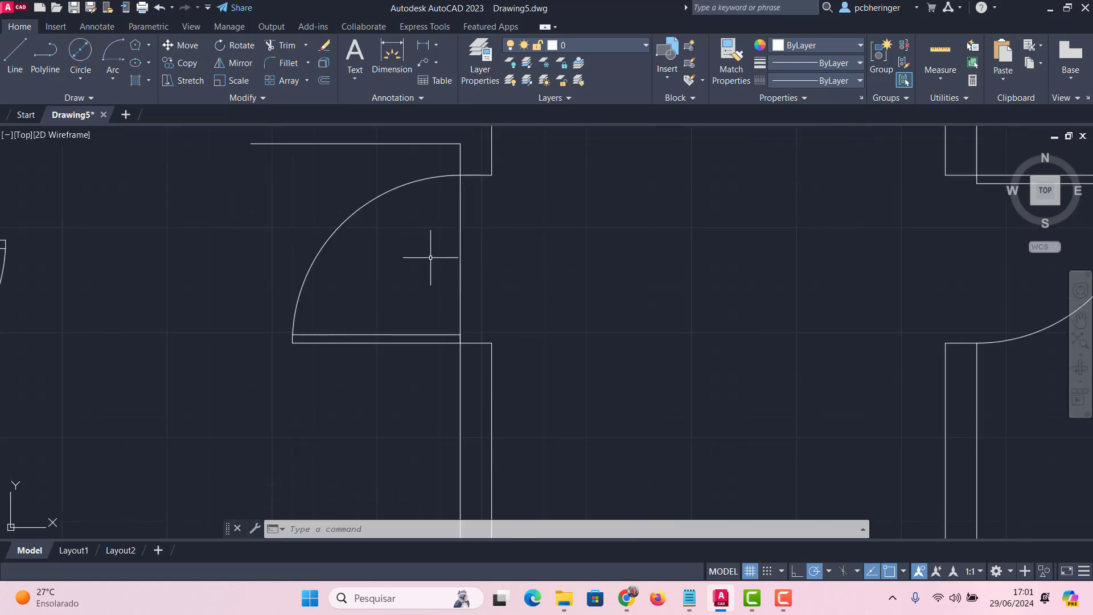
# Mirror the left door's leaf, swing arc and opening line about a horizontal axis through the opening line's midpoint, erasing the source objects.
pyautogui.click(219, 63)
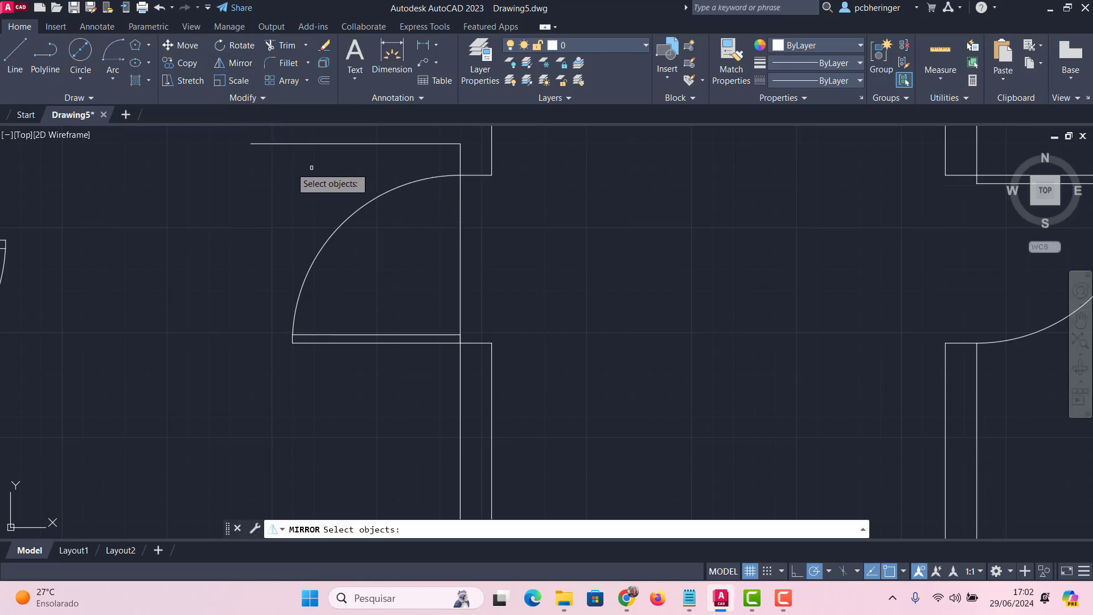
pyautogui.click(248, 152)
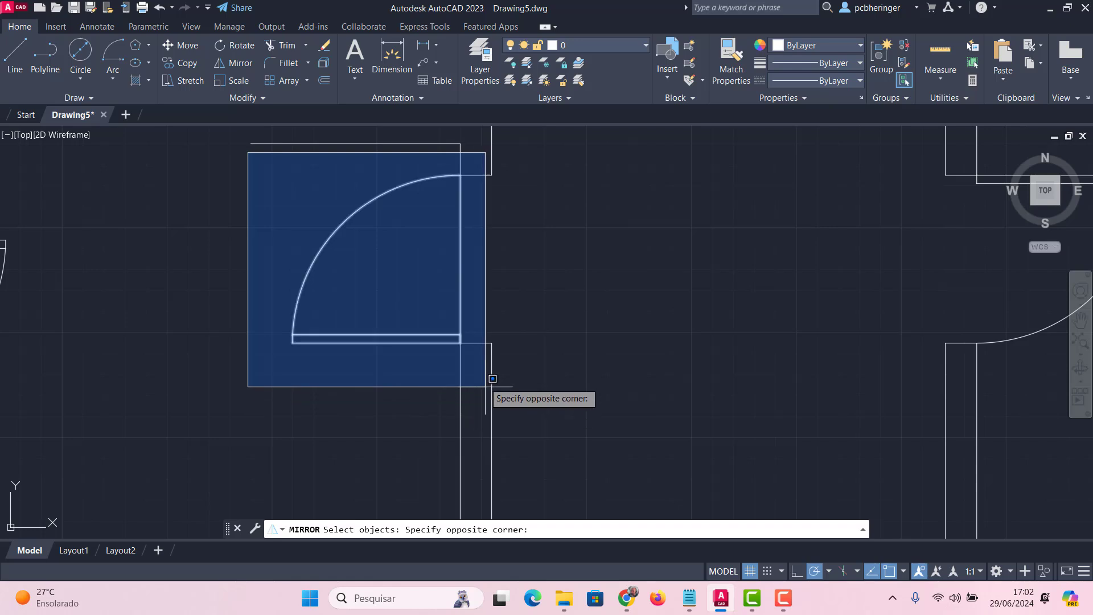
pyautogui.click(482, 373)
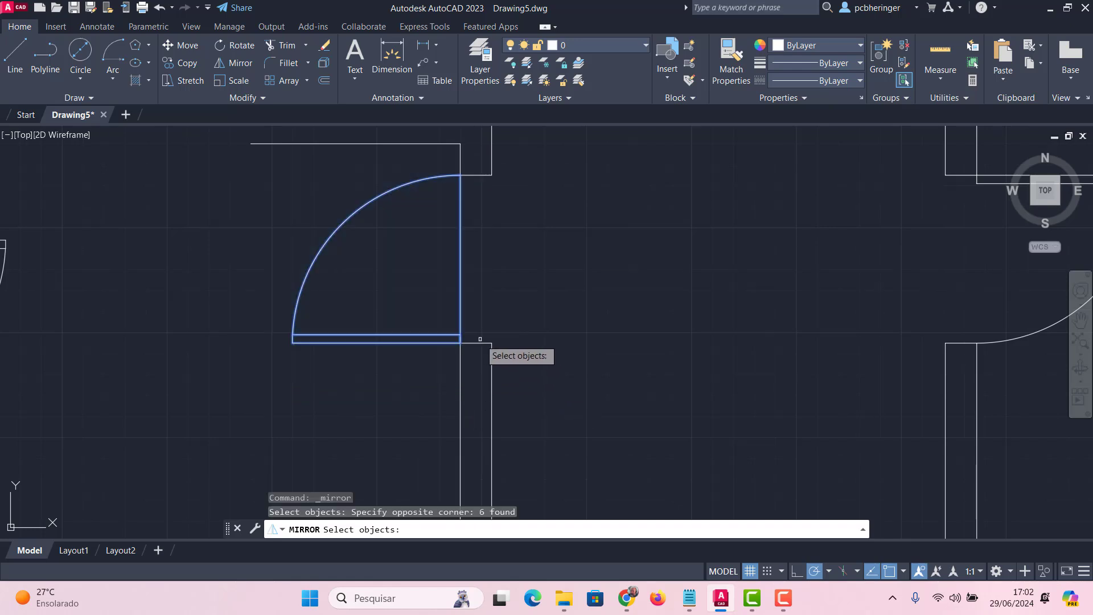
pyautogui.press('Return')
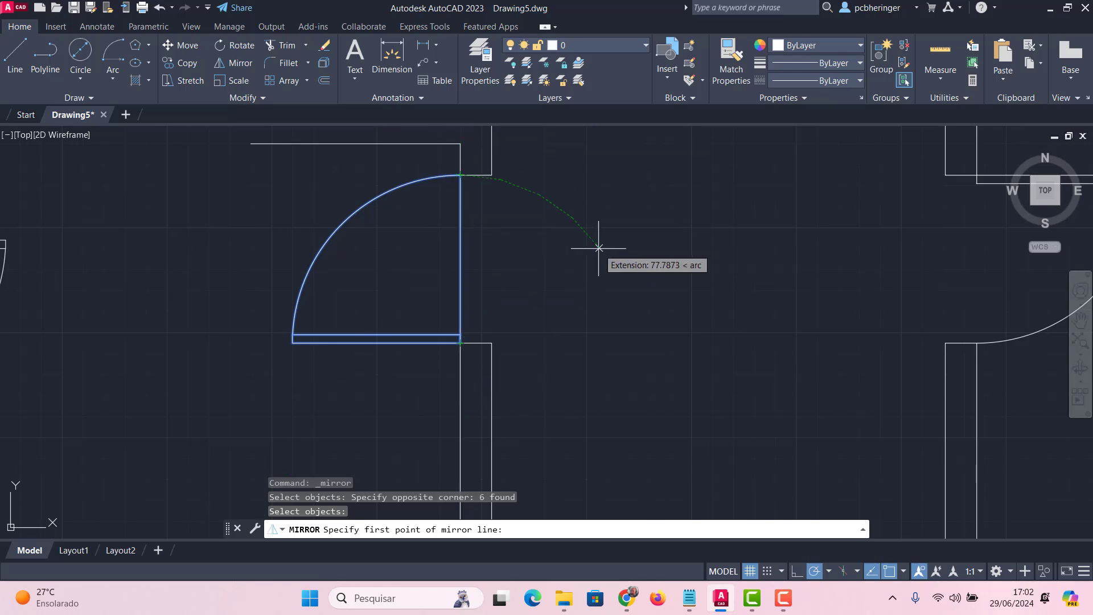
pyautogui.press('shift')
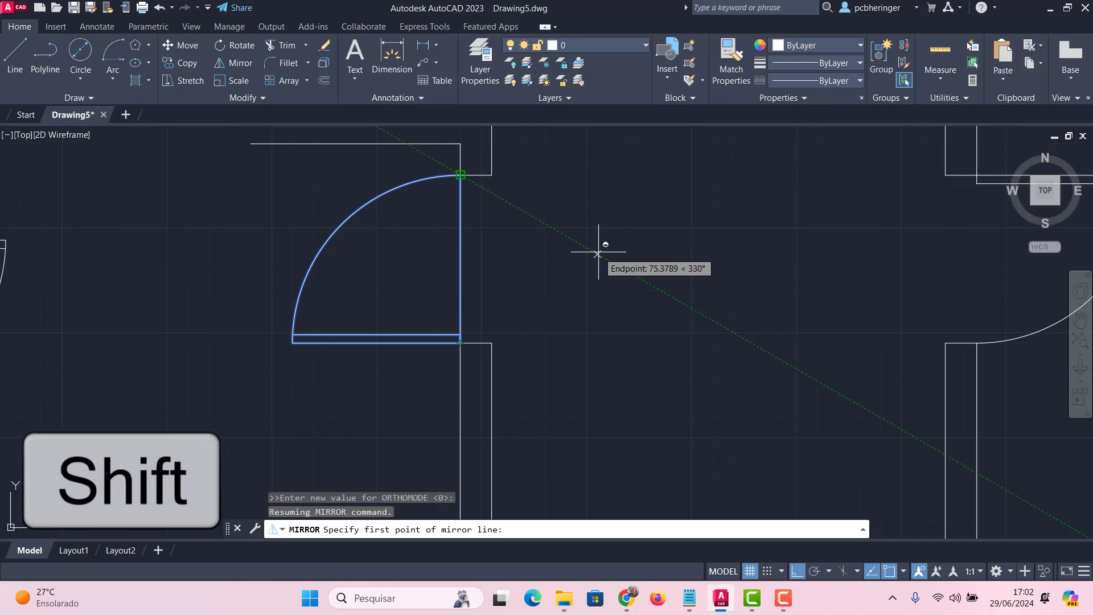
pyautogui.keyDown('shift'); pyautogui.rightClick(597, 254); pyautogui.keyUp('shift')
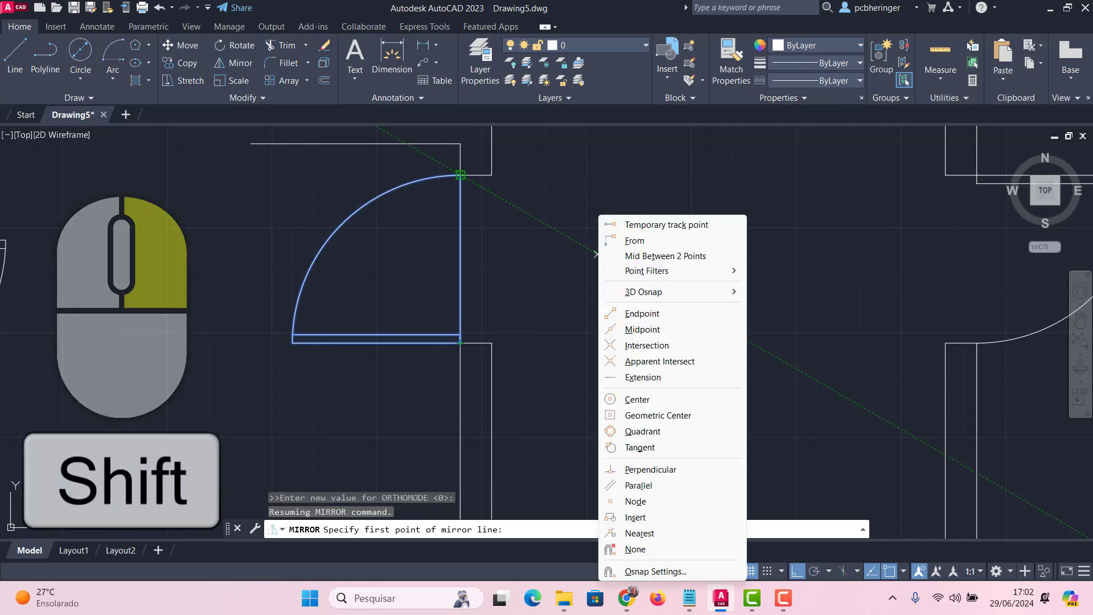
pyautogui.click(640, 333)
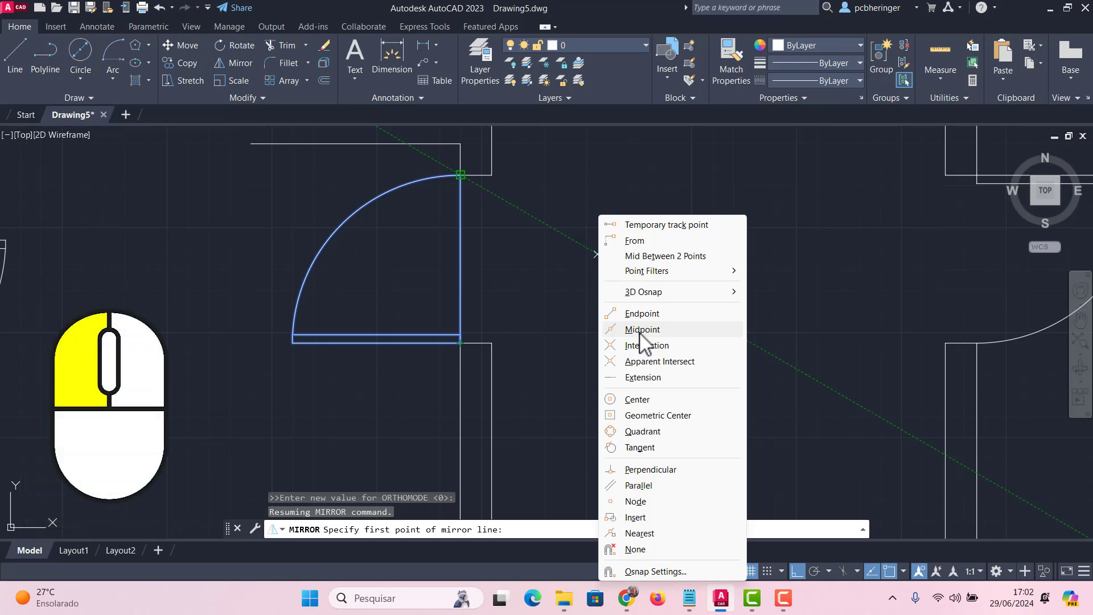
pyautogui.click(641, 333)
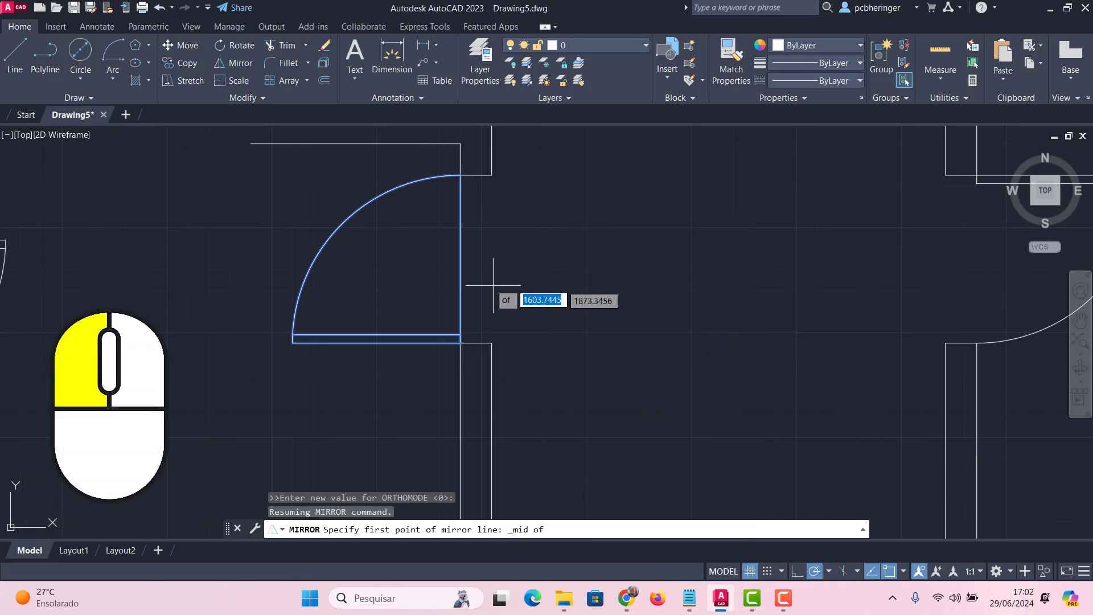
pyautogui.click(463, 259)
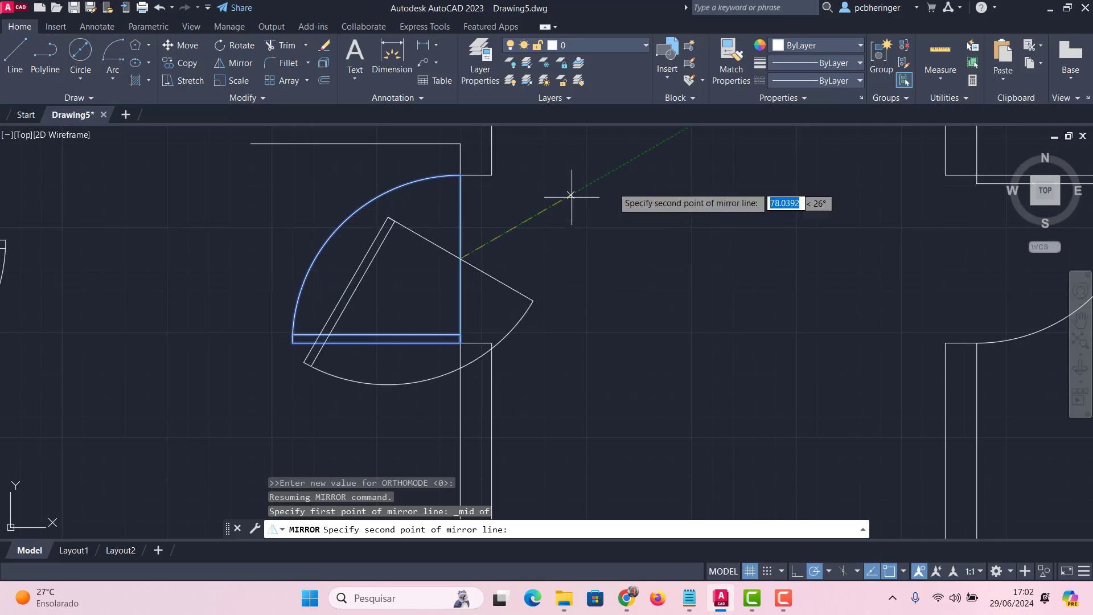
pyautogui.click(645, 259)
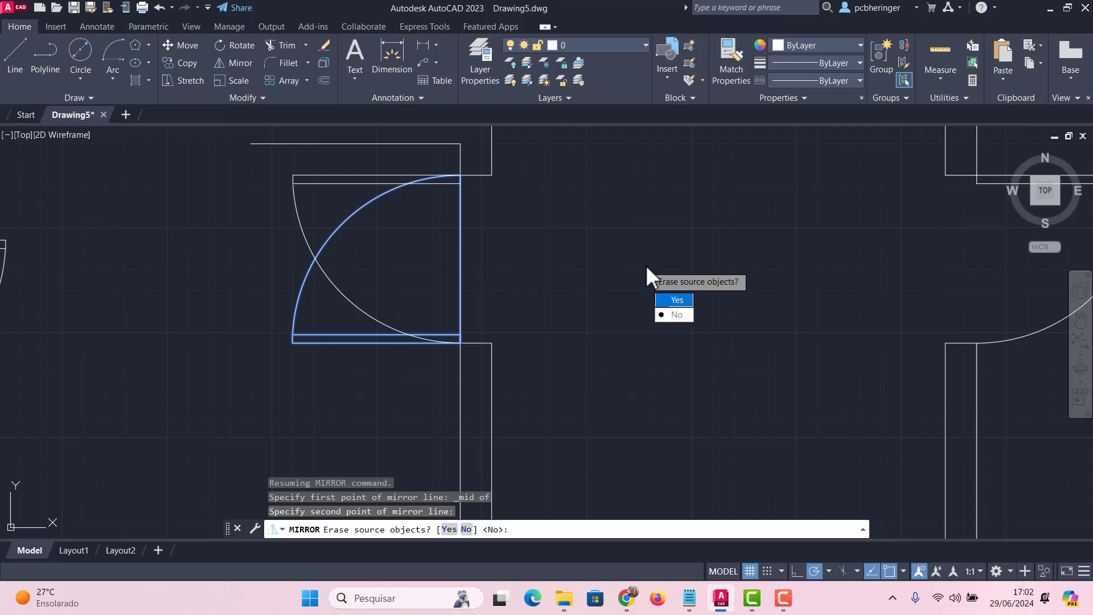
pyautogui.click(677, 300)
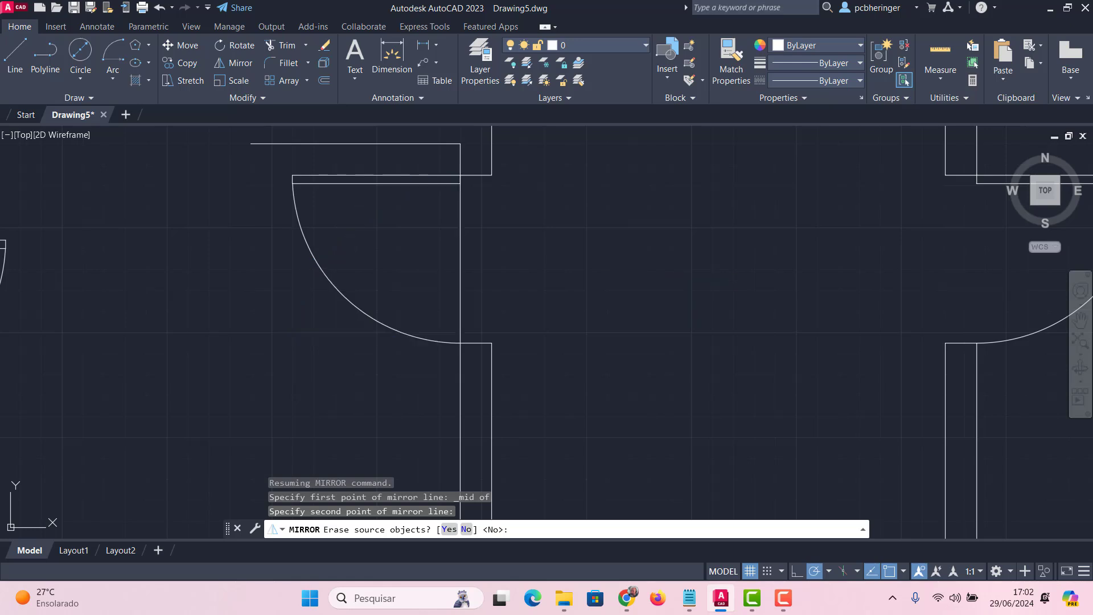
pyautogui.write('Y')
pyautogui.press('Return')
# Erase the vertical line closing the left door opening between the leaf and the lower jamb.
pyautogui.scroll(-2, 127, 244)
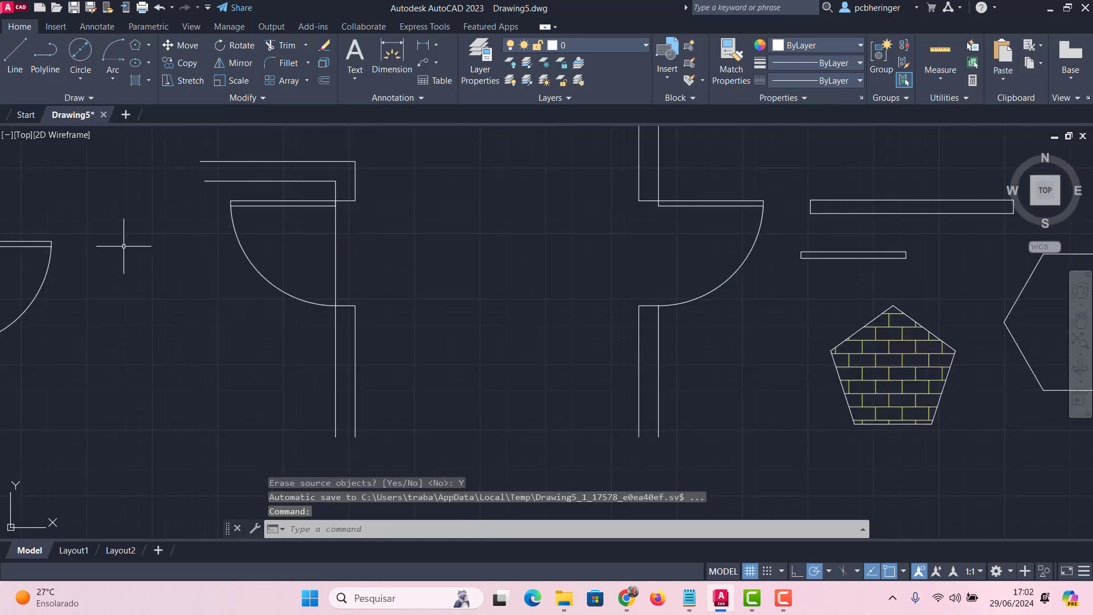
pyautogui.click(335, 238)
pyautogui.press('Delete')
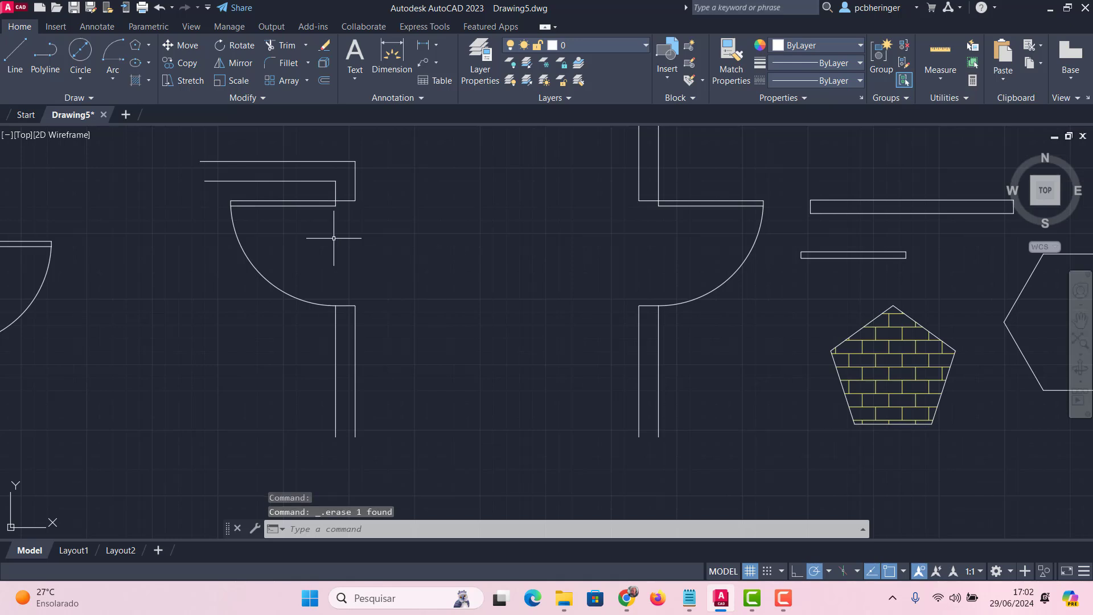
pyautogui.scroll(-4, 431, 309)
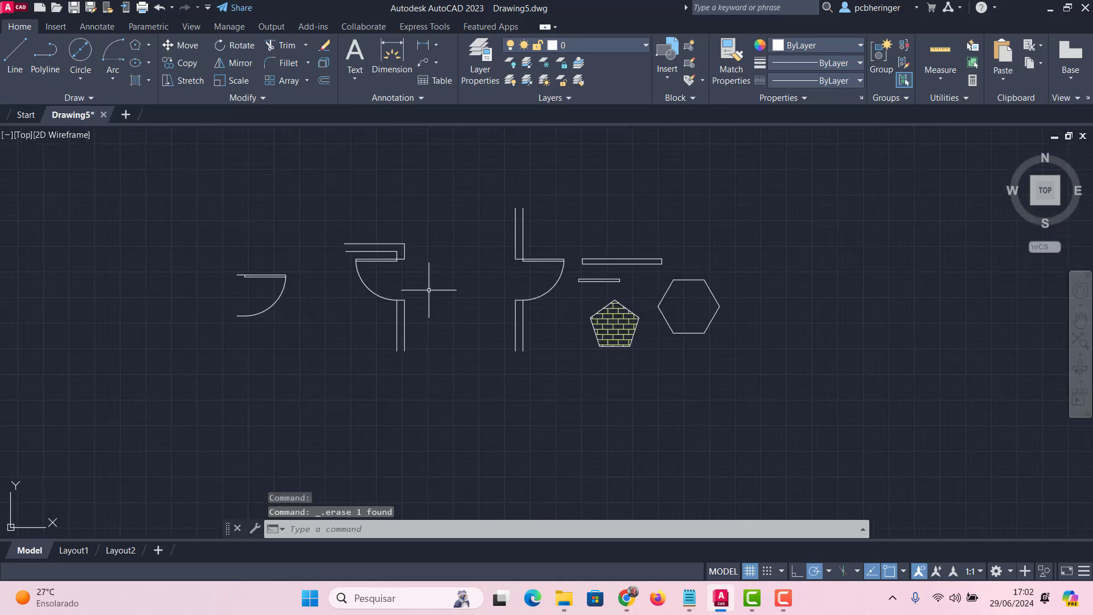
pyautogui.scroll(2, 342, 282)
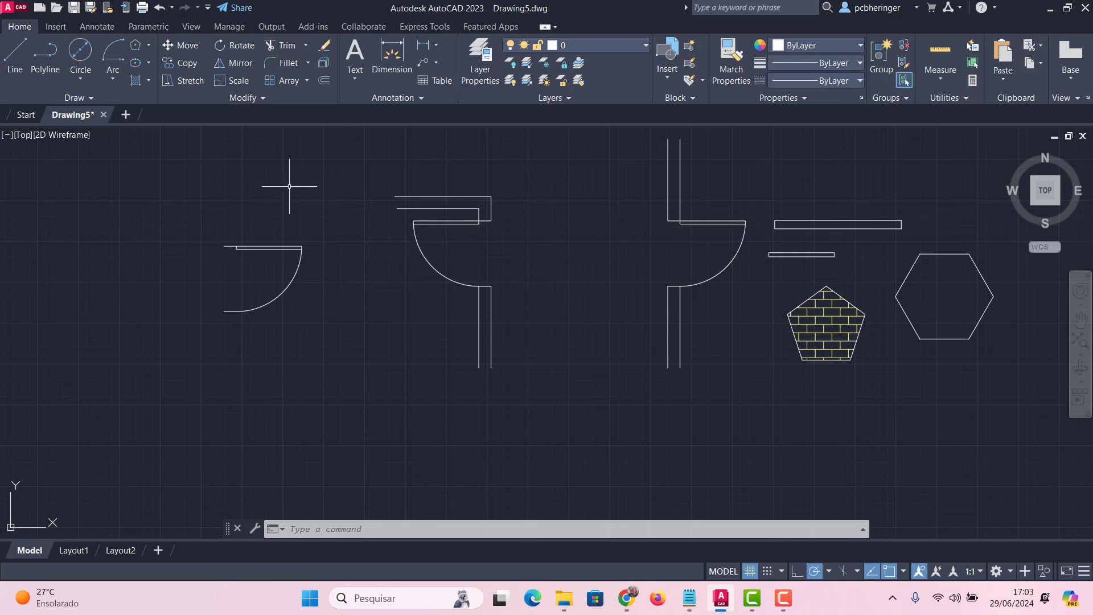
# Offset the hexagon 15 units inward.
pyautogui.click(327, 82)
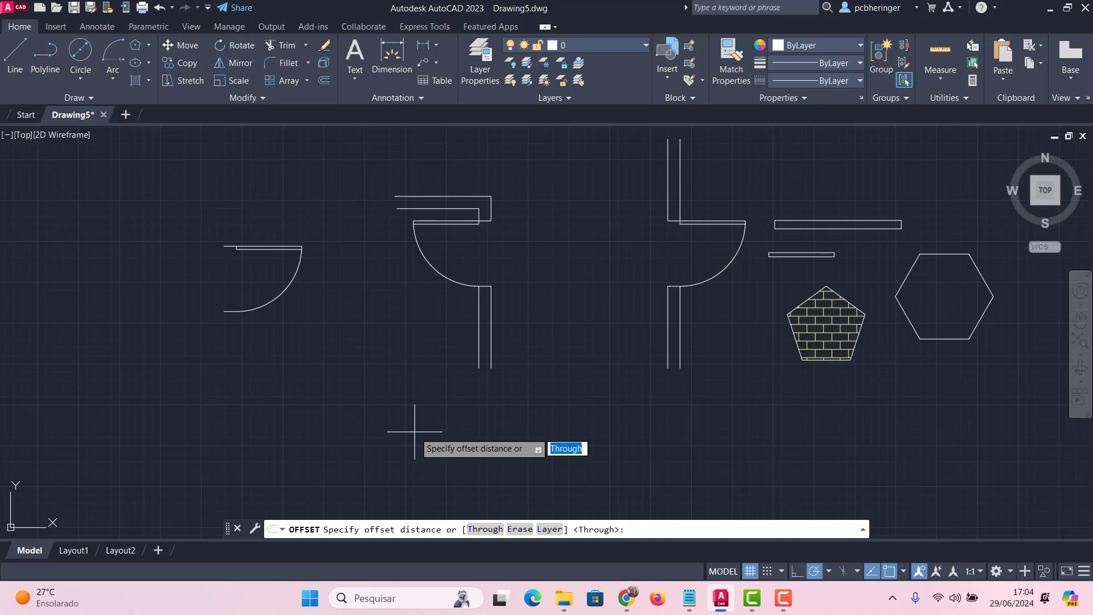
pyautogui.press('BackSpace')
pyautogui.press('Return')
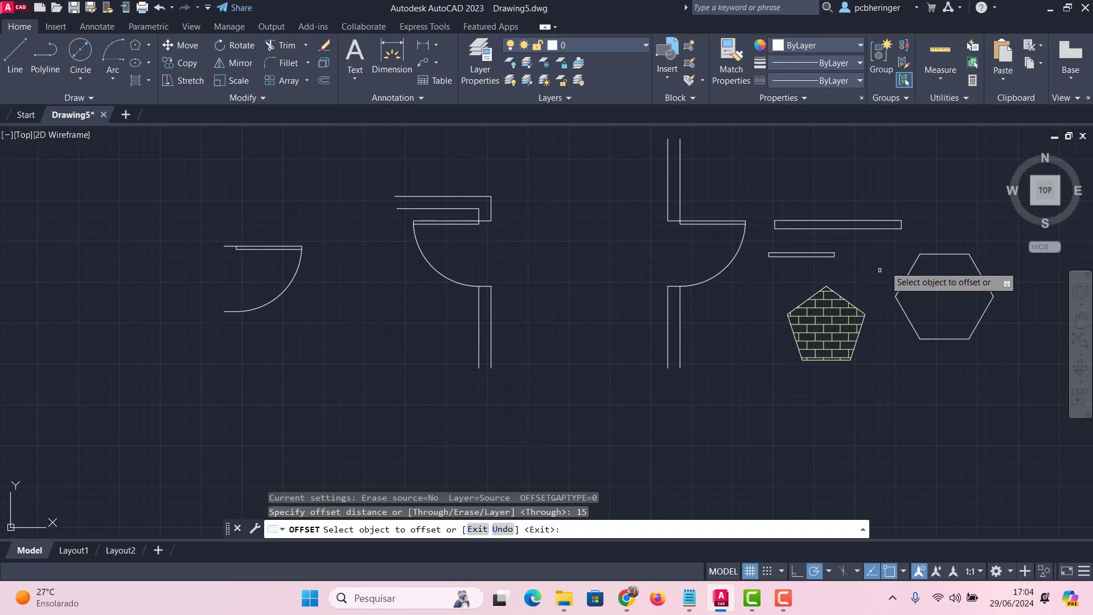
pyautogui.scroll(2, 1038, 263)
pyautogui.scroll(6, 1038, 264)
pyautogui.scroll(-4, 740, 256)
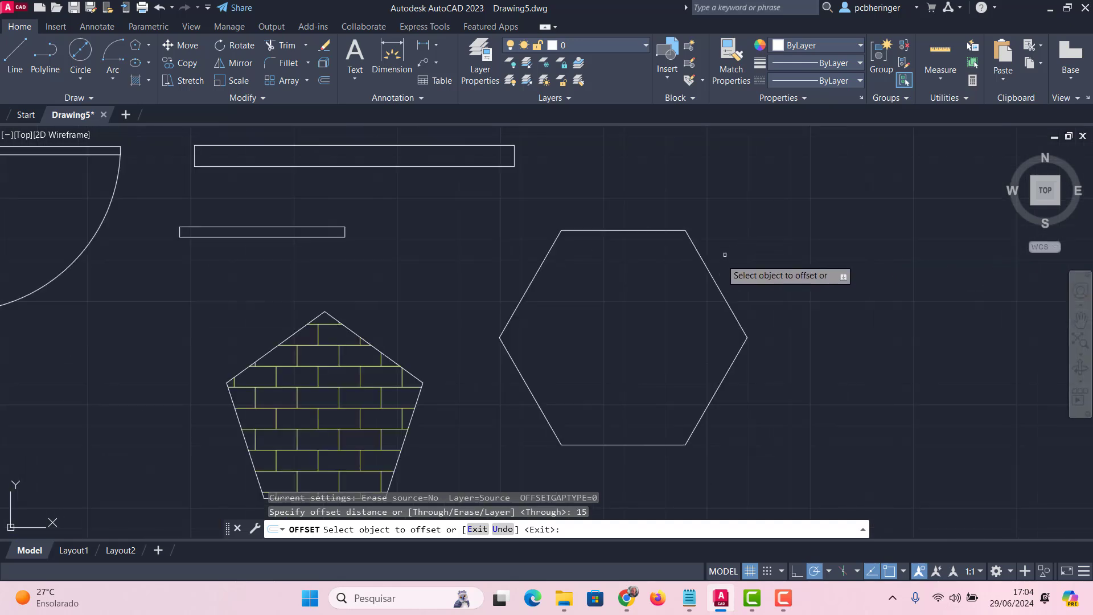
pyautogui.click(707, 268)
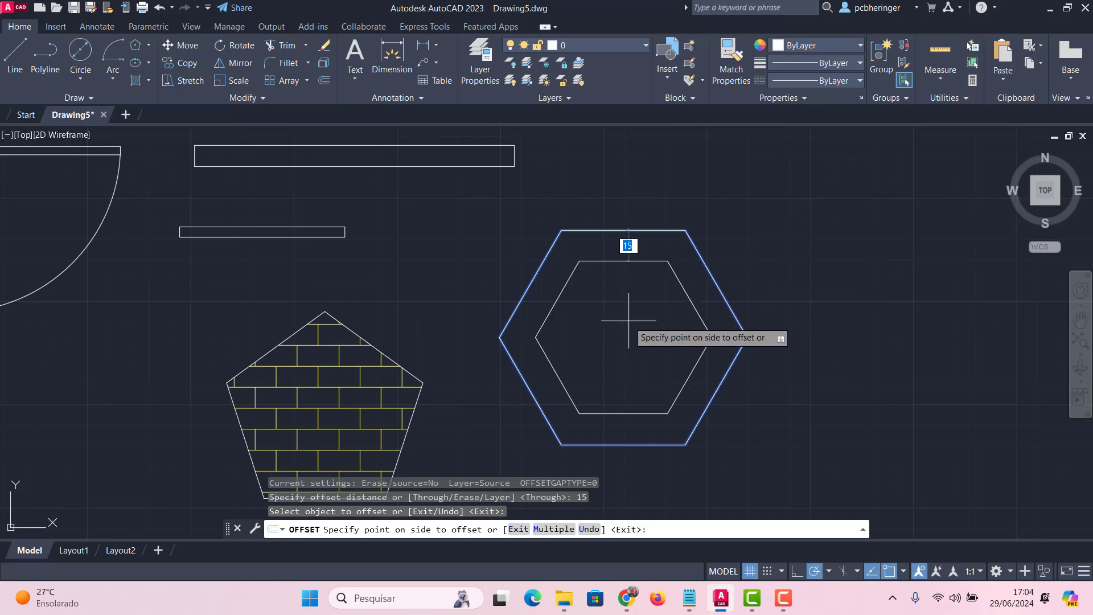
pyautogui.click(598, 321)
pyautogui.scroll(-4, 740, 221)
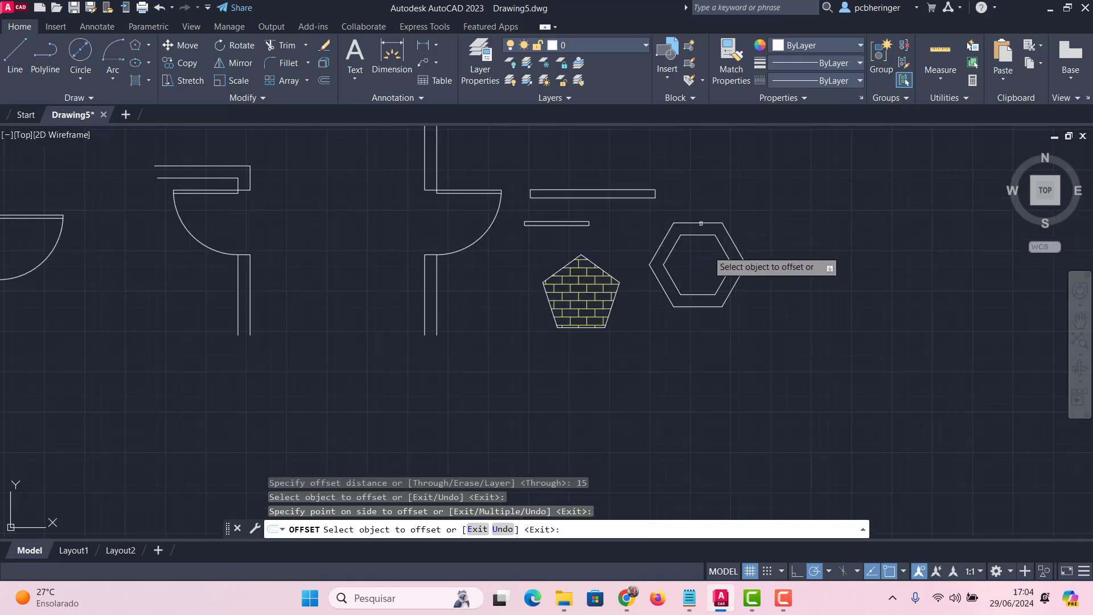
pyautogui.scroll(-2, 746, 344)
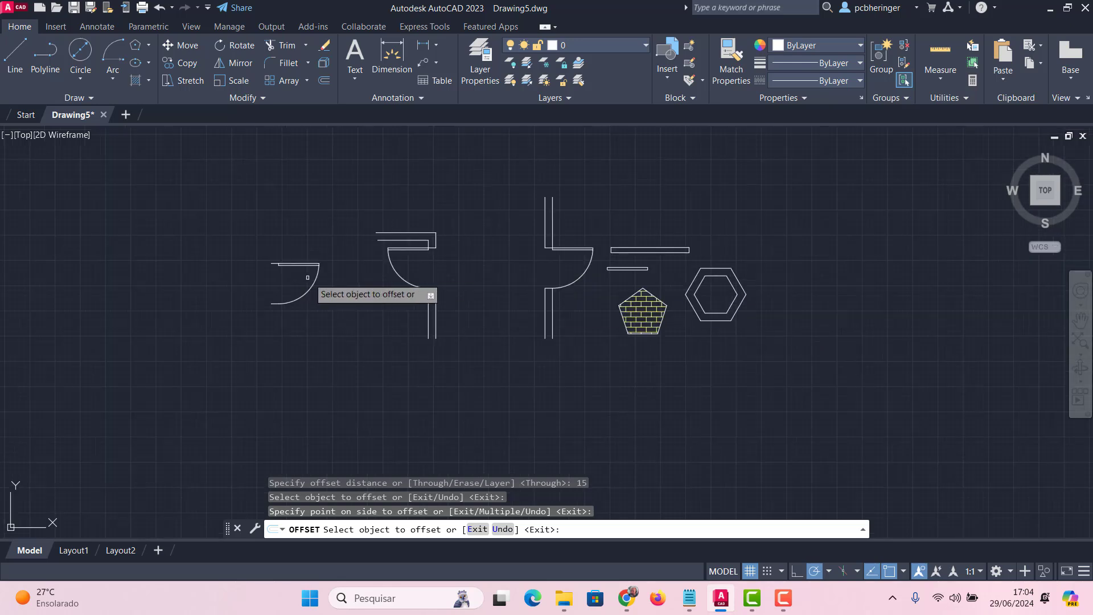
pyautogui.press('Escape')
# Draw a closed 300 by 300 square from lines, in the empty area to the left of the doors.
pyautogui.write('l')
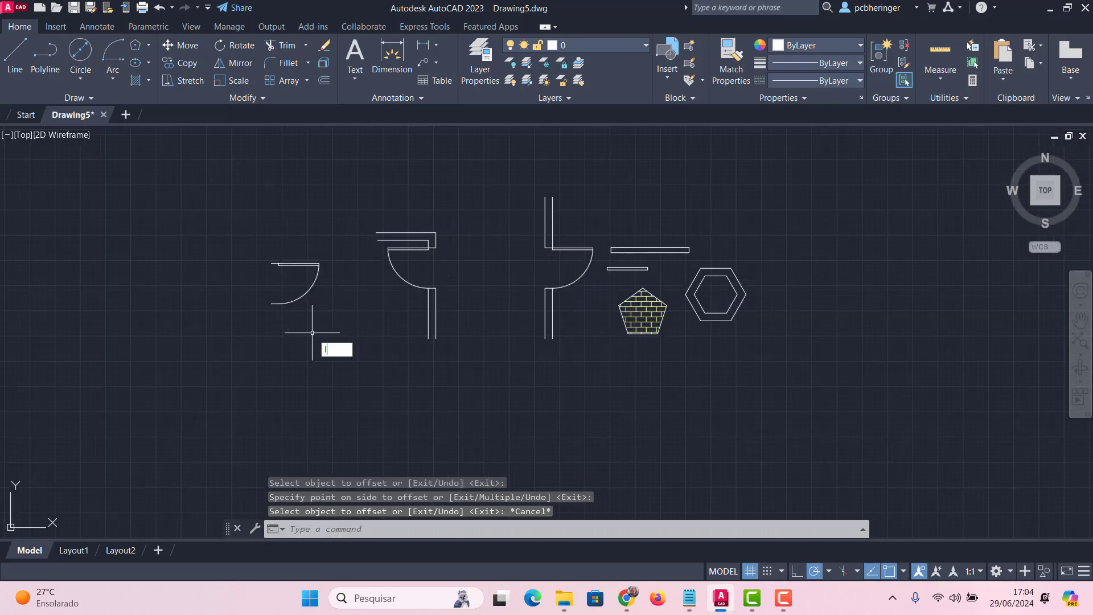
pyautogui.press('Return')
pyautogui.click(85, 272)
pyautogui.write('300')
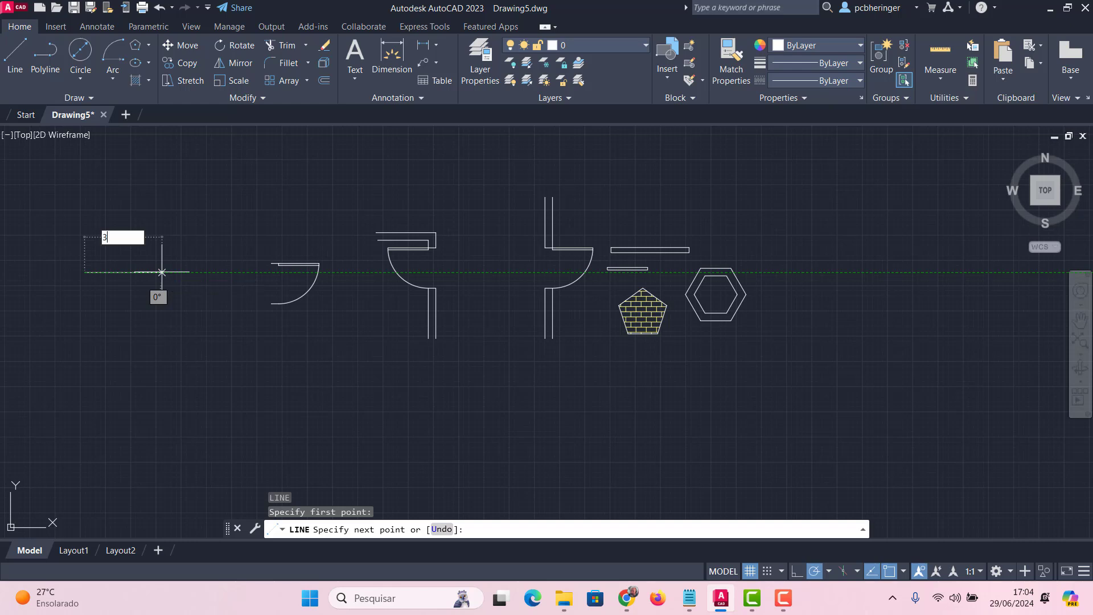
pyautogui.press('Return')
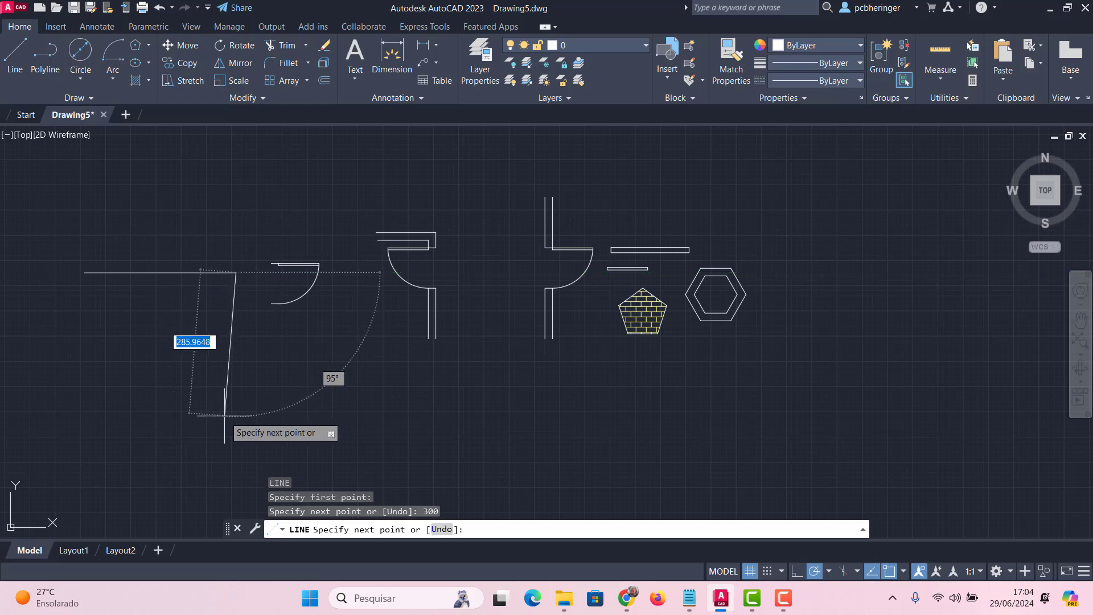
pyautogui.write('300')
pyautogui.press('Return')
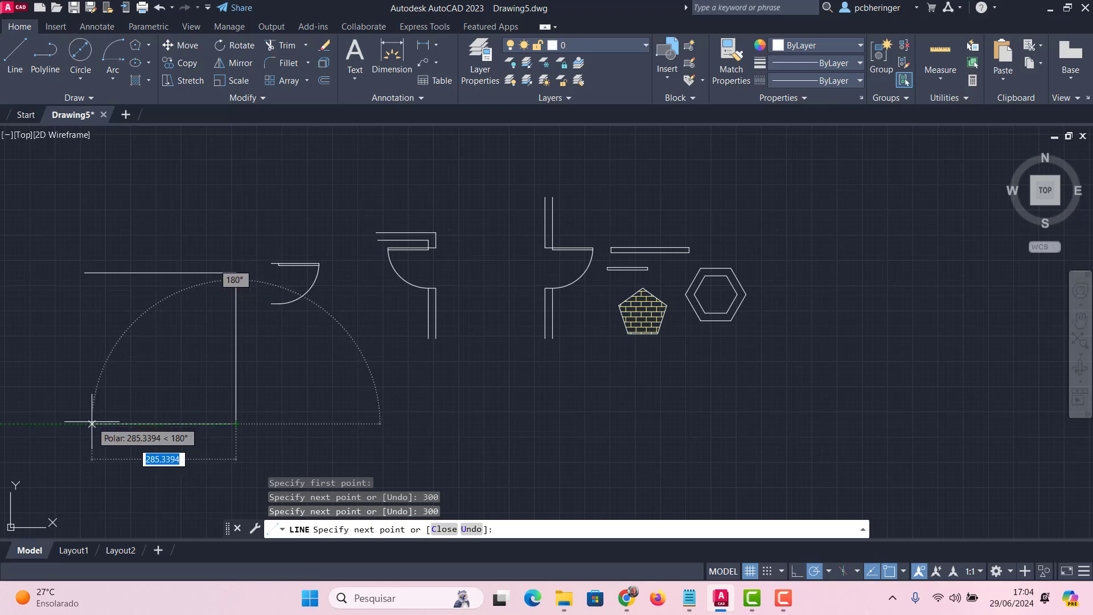
pyautogui.write('300')
pyautogui.press('Return')
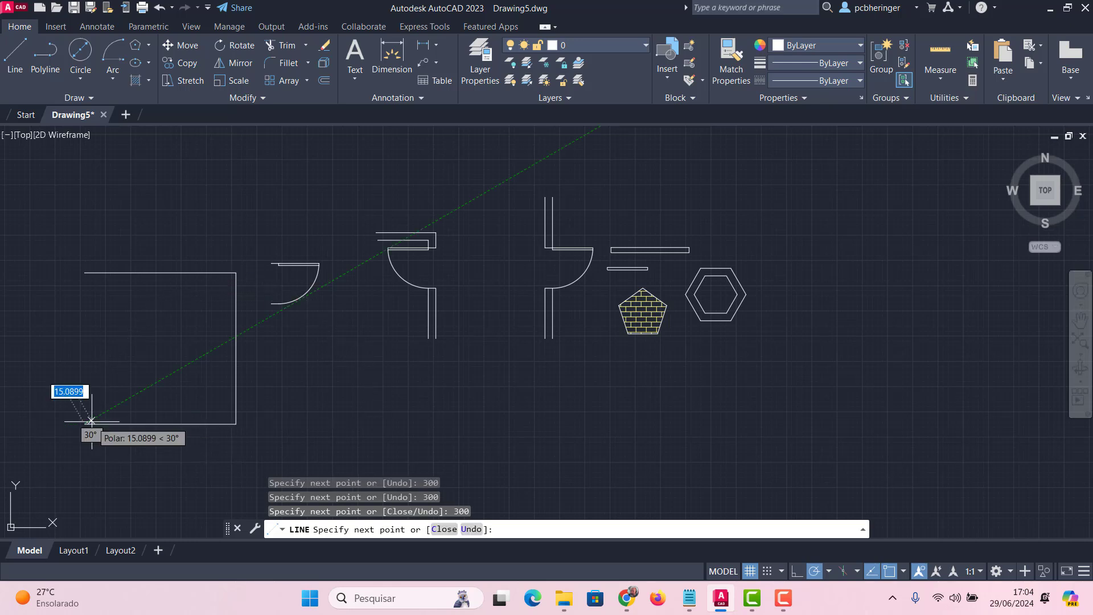
pyautogui.click(91, 272)
pyautogui.press('Escape')
# Offset the square's right and top sides 15 units outward.
pyautogui.scroll(-4, 211, 308)
pyautogui.scroll(6, 293, 179)
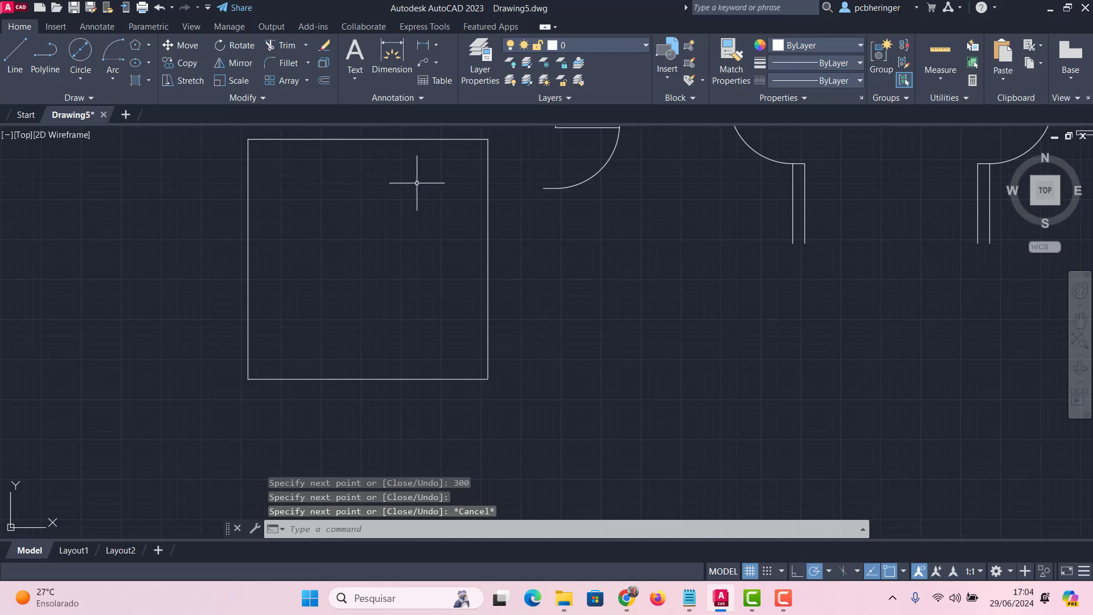
pyautogui.moveTo(417, 182); pyautogui.dragTo(390, 230, button='middle')
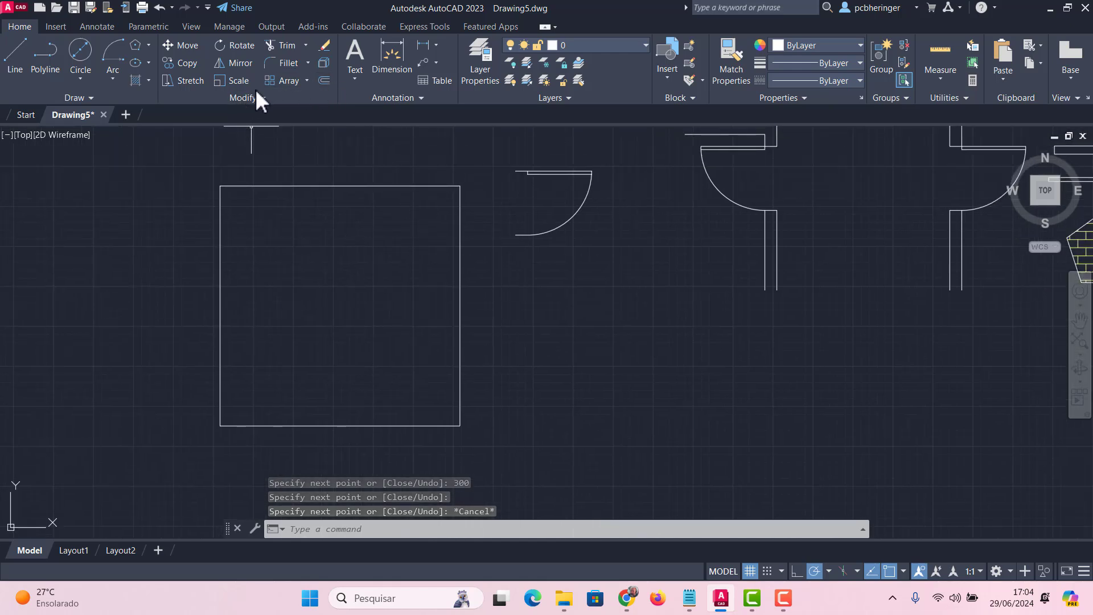
pyautogui.click(325, 80)
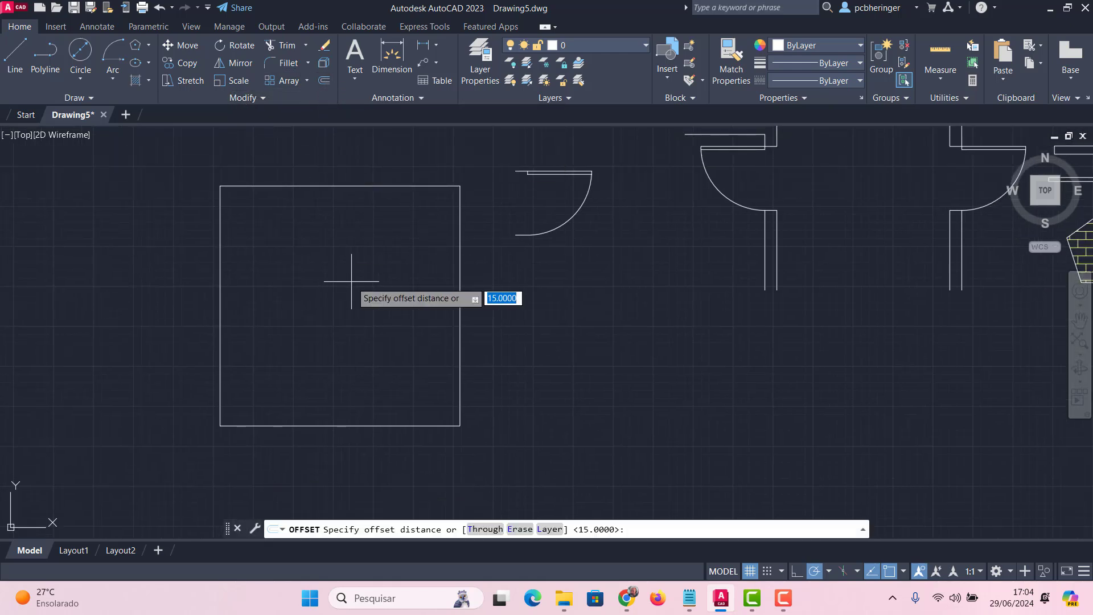
pyautogui.write('15')
pyautogui.press('Return')
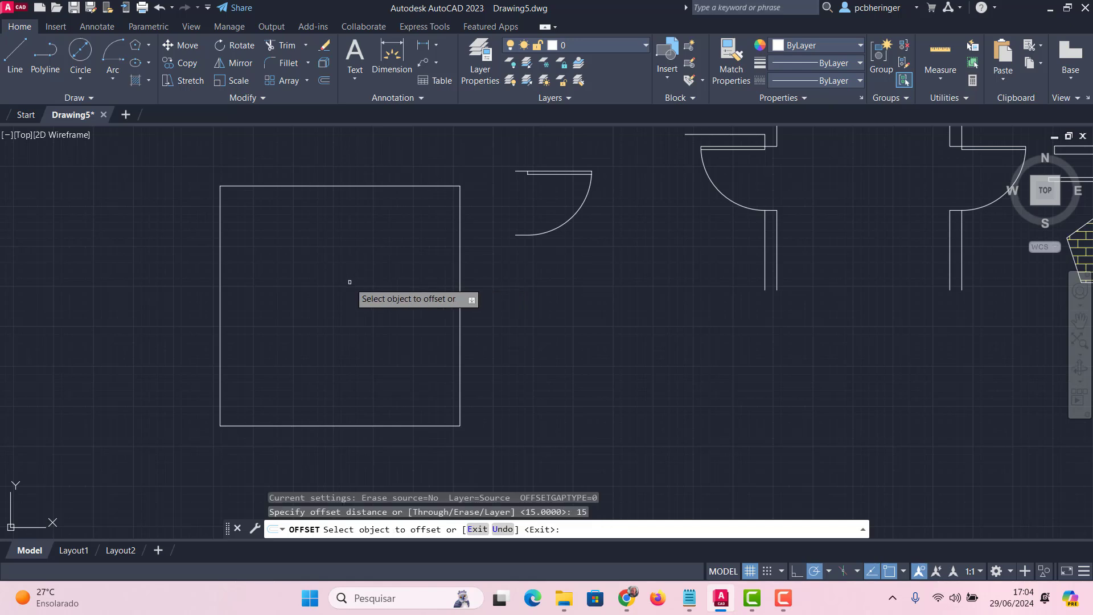
pyautogui.click(460, 195)
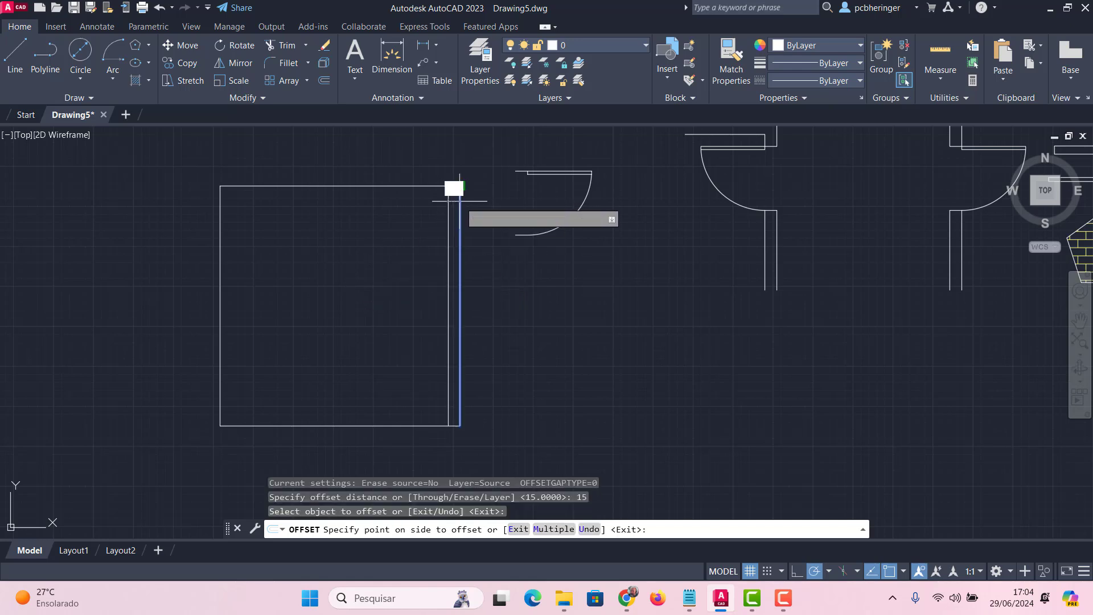
pyautogui.click(483, 201)
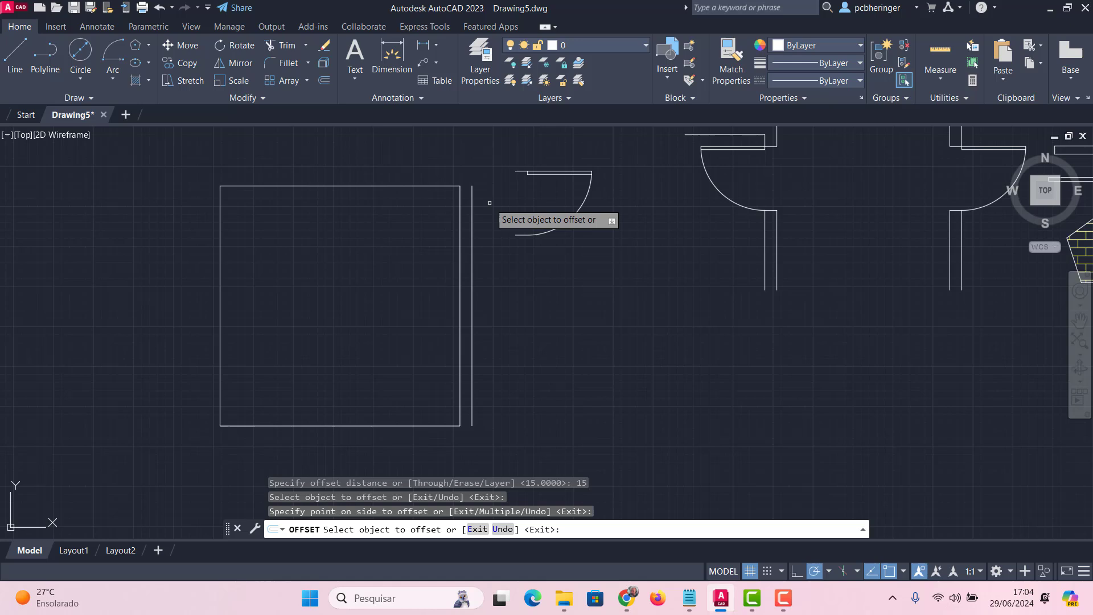
pyautogui.click(437, 184)
pyautogui.click(439, 176)
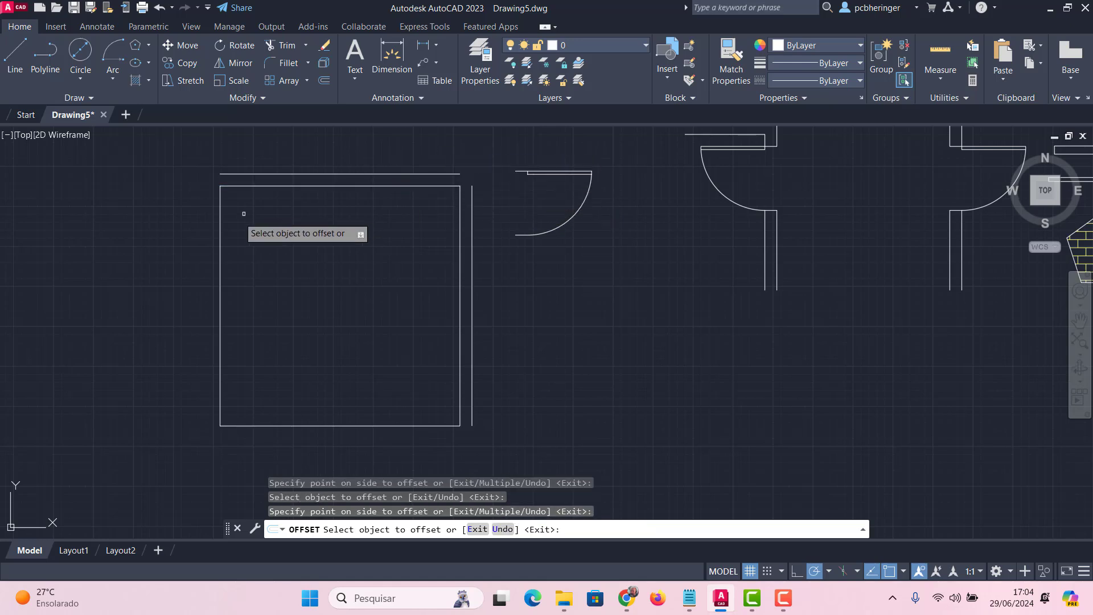
# Offset the square's left and bottom sides outward by the same 15 units.
pyautogui.click(219, 218)
pyautogui.click(211, 228)
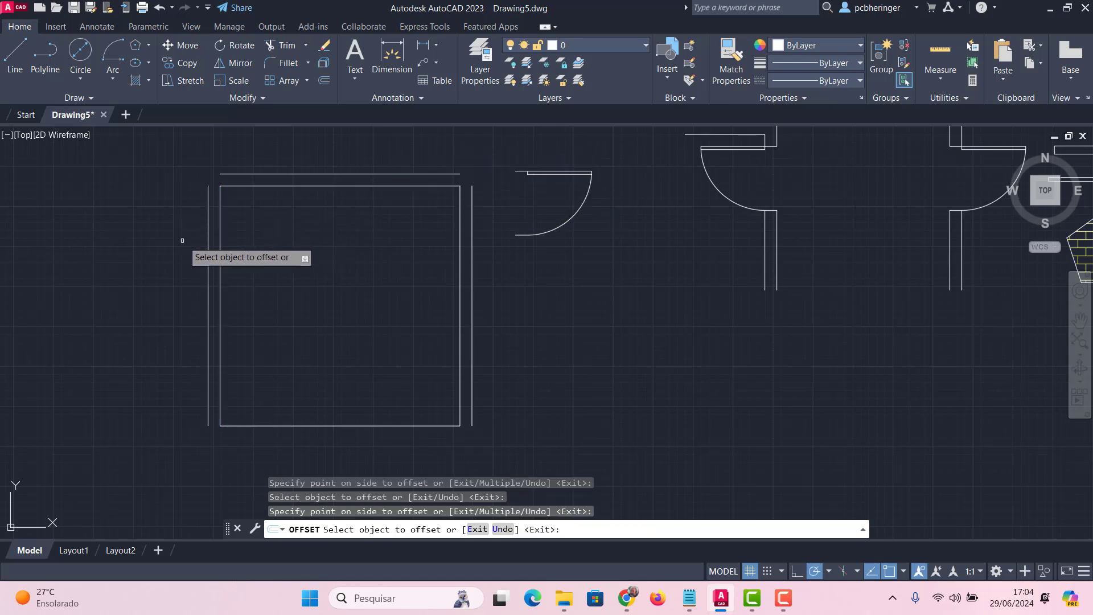
pyautogui.click(336, 426)
pyautogui.click(322, 440)
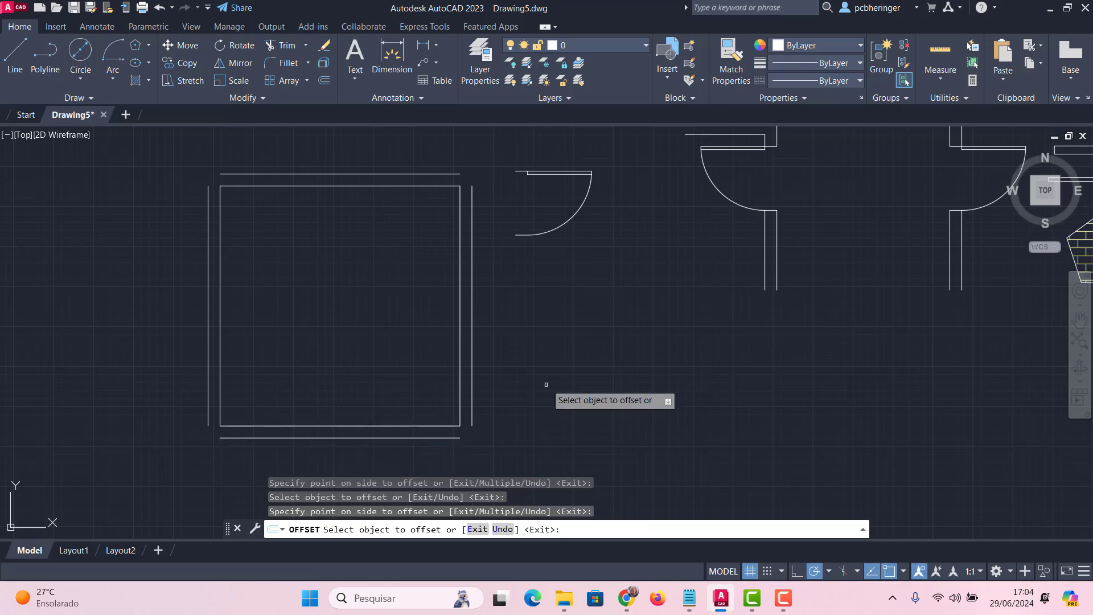
# Draw a vertical line upward from the upper end of the offset line outside the square's left side.
pyautogui.press('Escape')
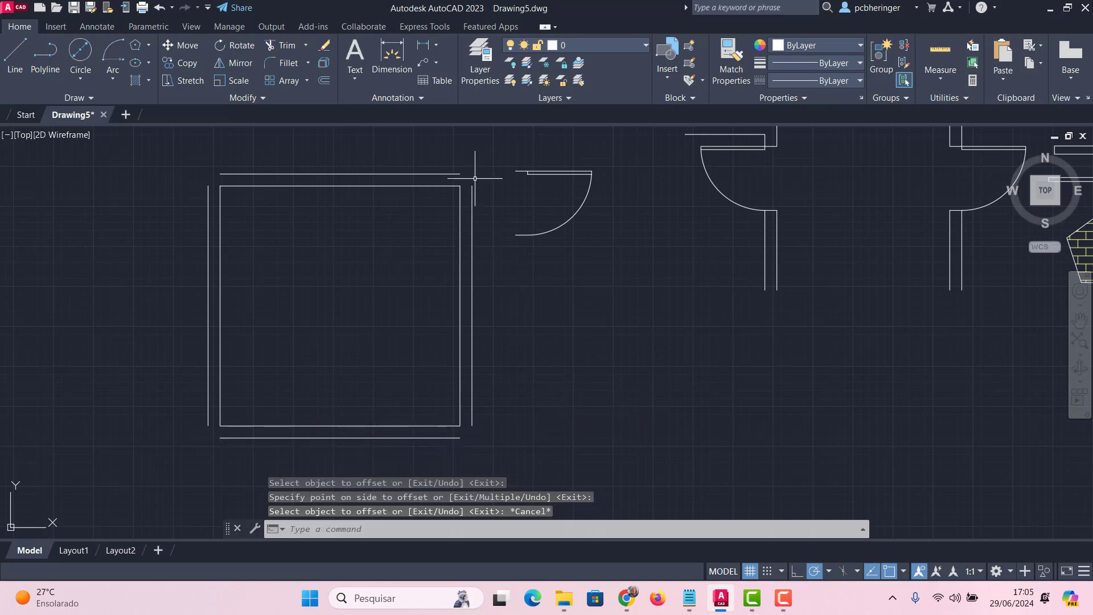
pyautogui.scroll(3, 475, 178)
pyautogui.scroll(-3, 535, 300)
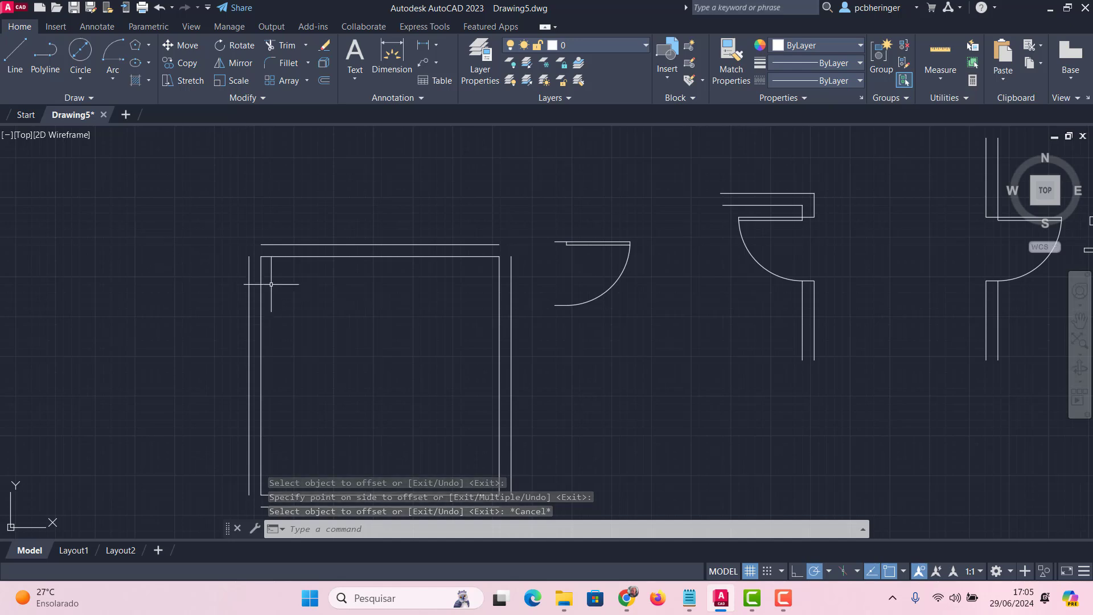
pyautogui.write('l')
pyautogui.press('Return')
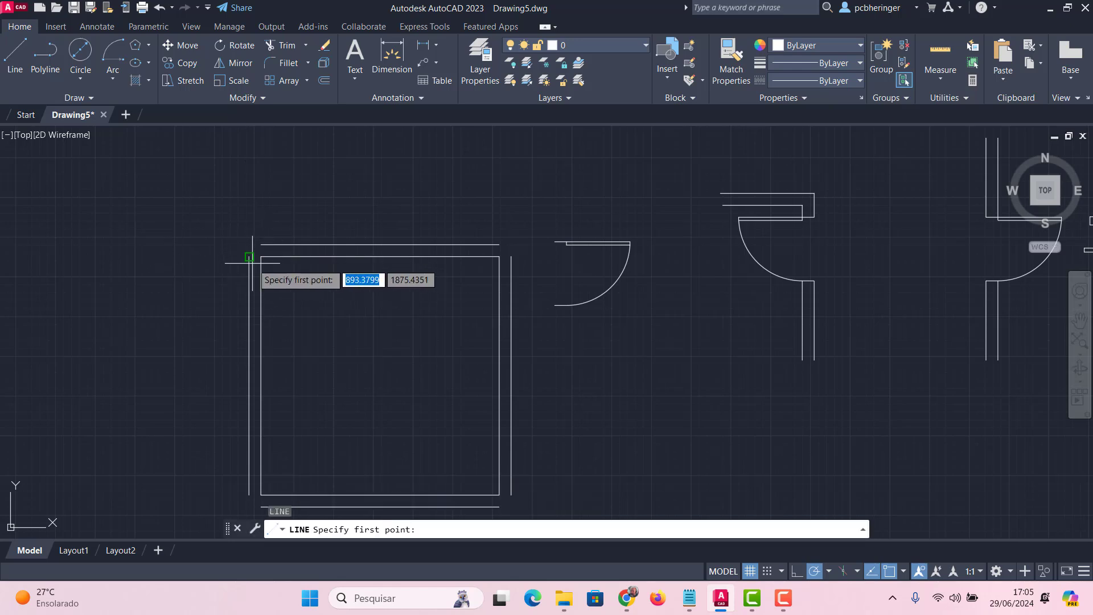
pyautogui.click(252, 263)
pyautogui.click(250, 161)
pyautogui.press('Escape')
# Draw a vertical line about 60 units long upward from the left end of the square's upper offset line.
pyautogui.rightClick(260, 246)
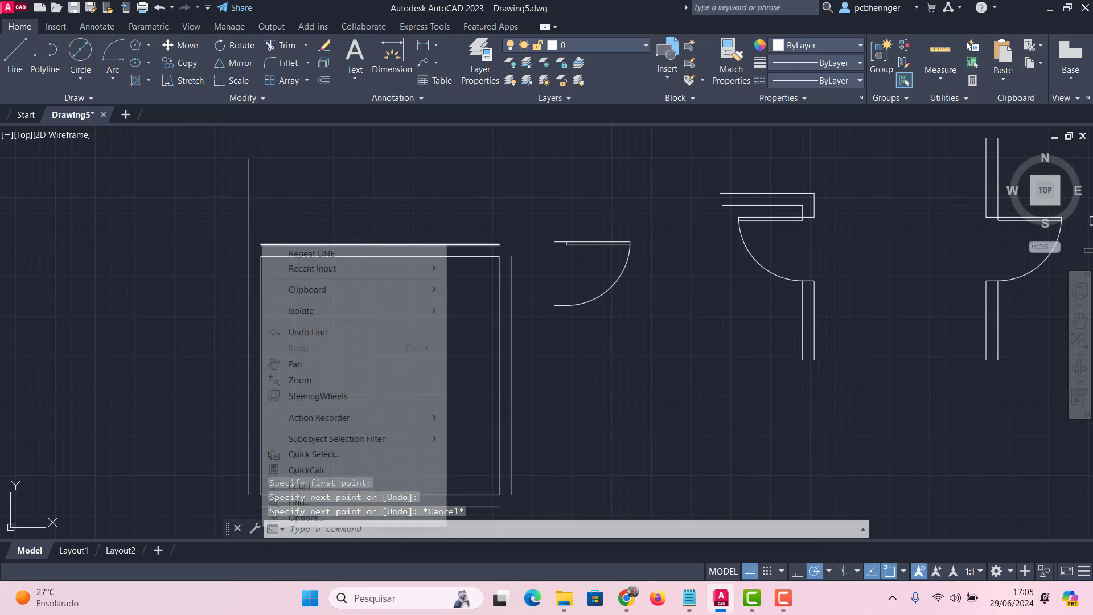
pyautogui.click(297, 254)
pyautogui.click(260, 245)
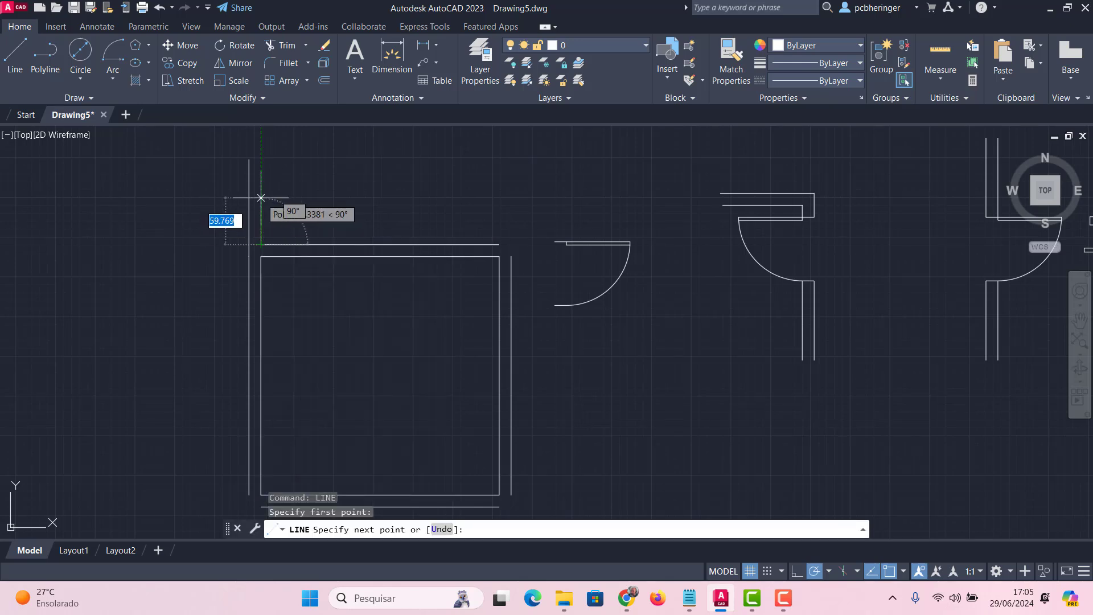
pyautogui.press('Escape')
pyautogui.scroll(-2, 378, 239)
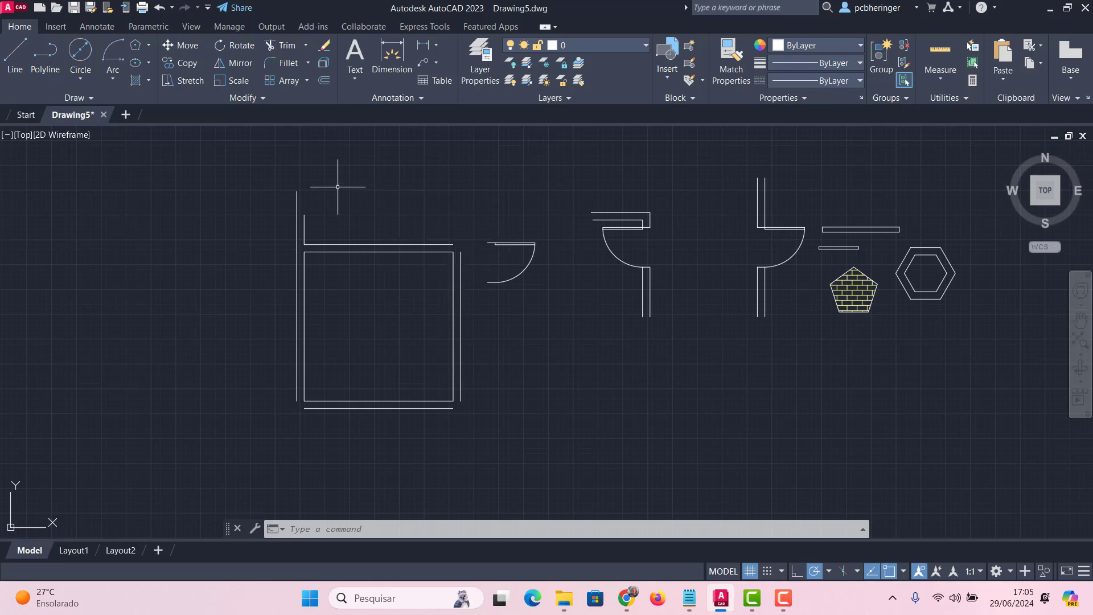
# Erase the short vertical line and the square's top and right double lines, and undo the erasure.
pyautogui.click(323, 46)
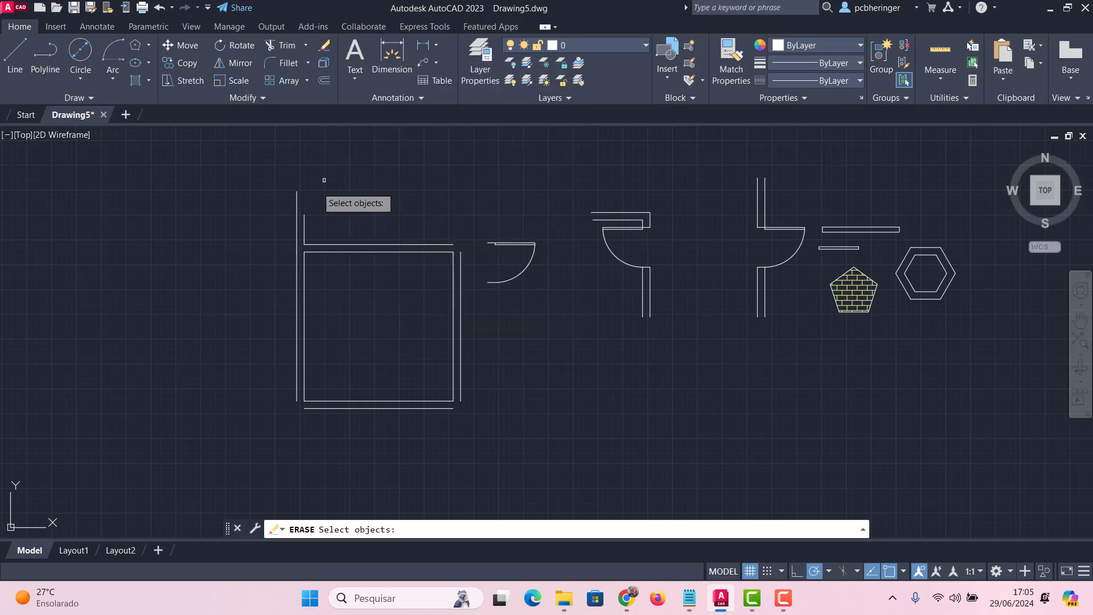
pyautogui.click(305, 230)
pyautogui.click(476, 188)
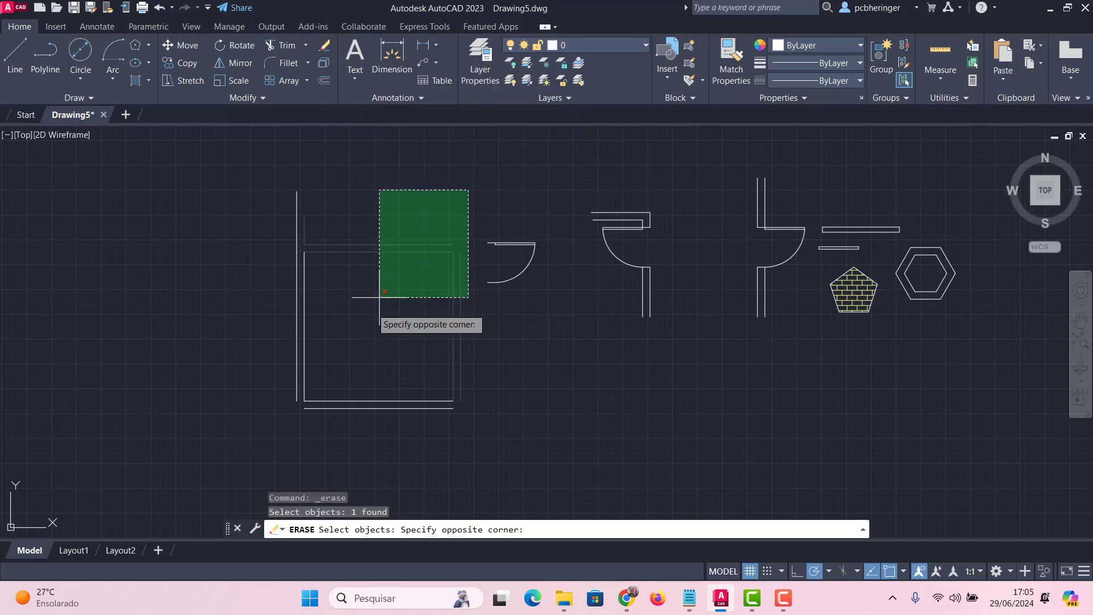
pyautogui.click(372, 307)
pyautogui.press('Return')
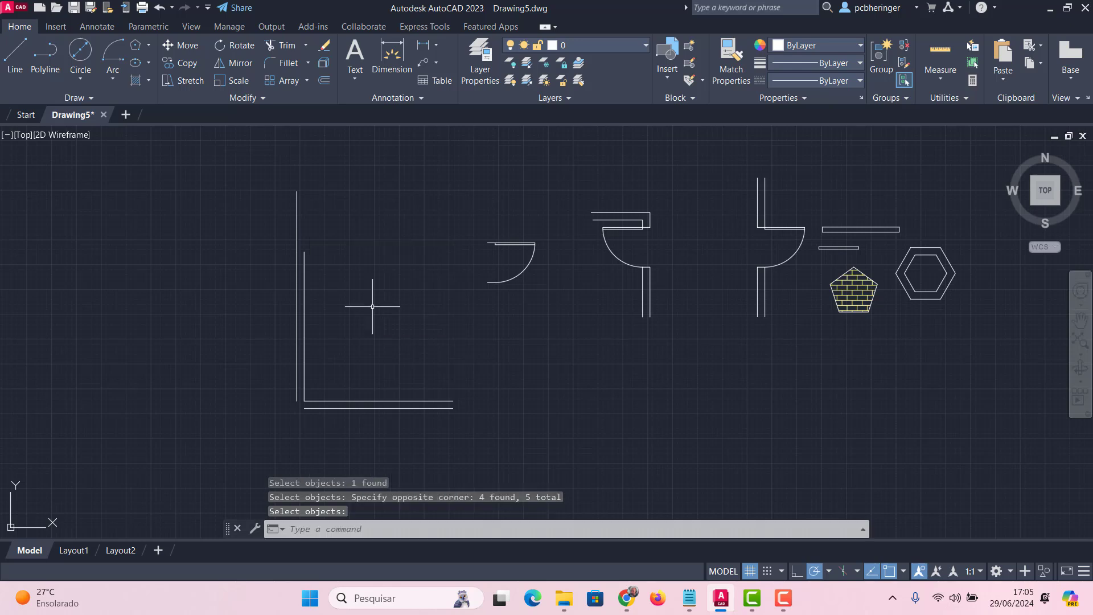
pyautogui.hotkey('ctrl', 'z')
# Delete the whole double-line square together with its vertical extension lines, and undo the deletion.
pyautogui.click(469, 188)
pyautogui.click(154, 463)
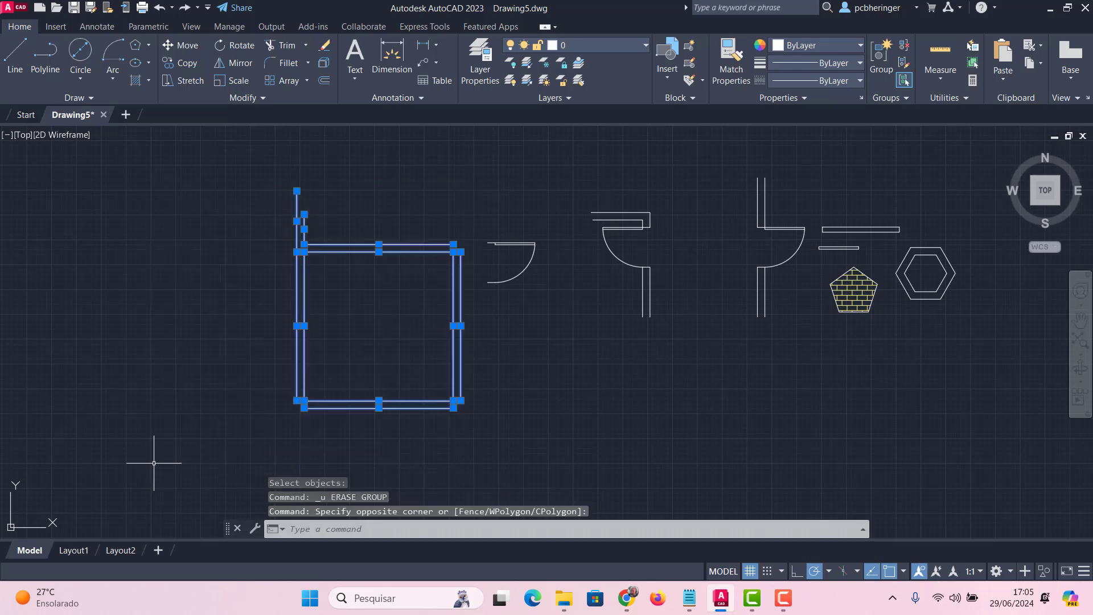
pyautogui.press('Delete')
pyautogui.hotkey('ctrl', 'z')
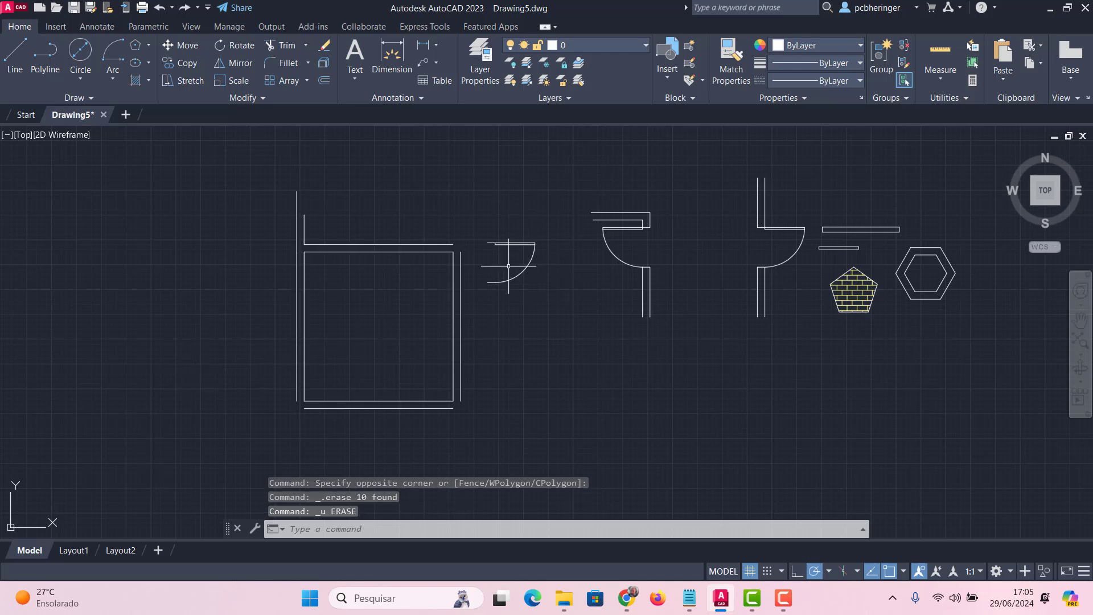
# Measure the door opening between the left ends of its upper and lower lines.
pyautogui.scroll(8, 540, 260)
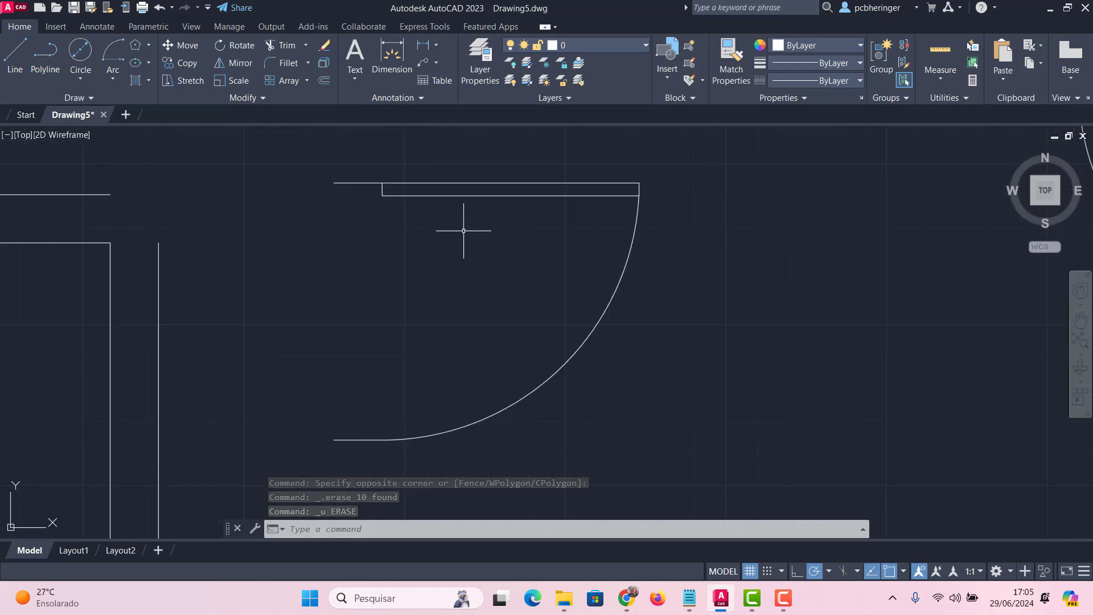
pyautogui.write('di')
pyautogui.press('Return')
pyautogui.click(334, 183)
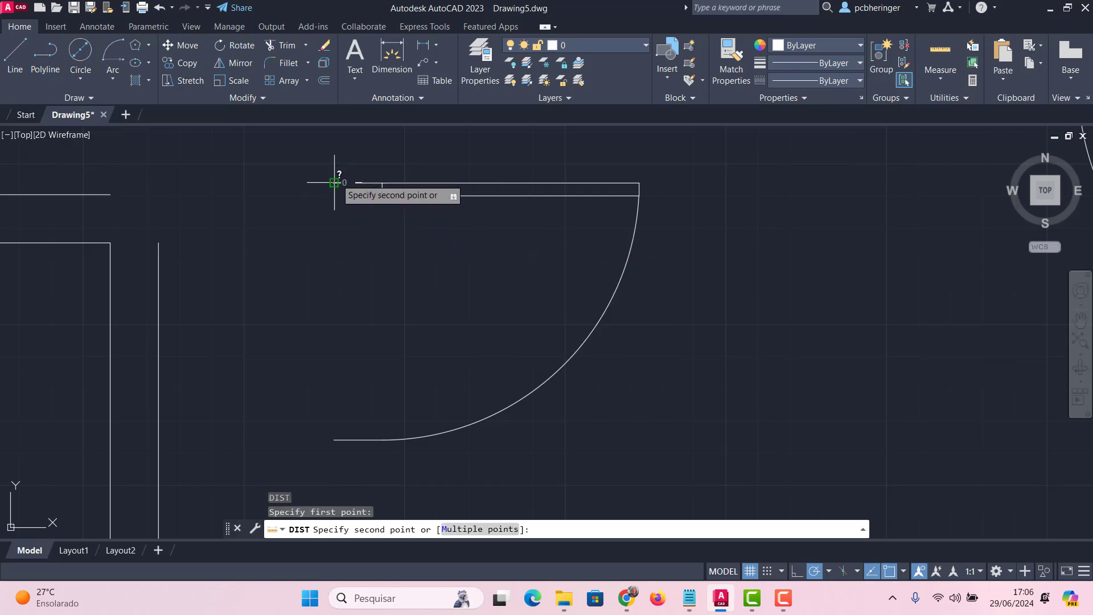
pyautogui.click(334, 439)
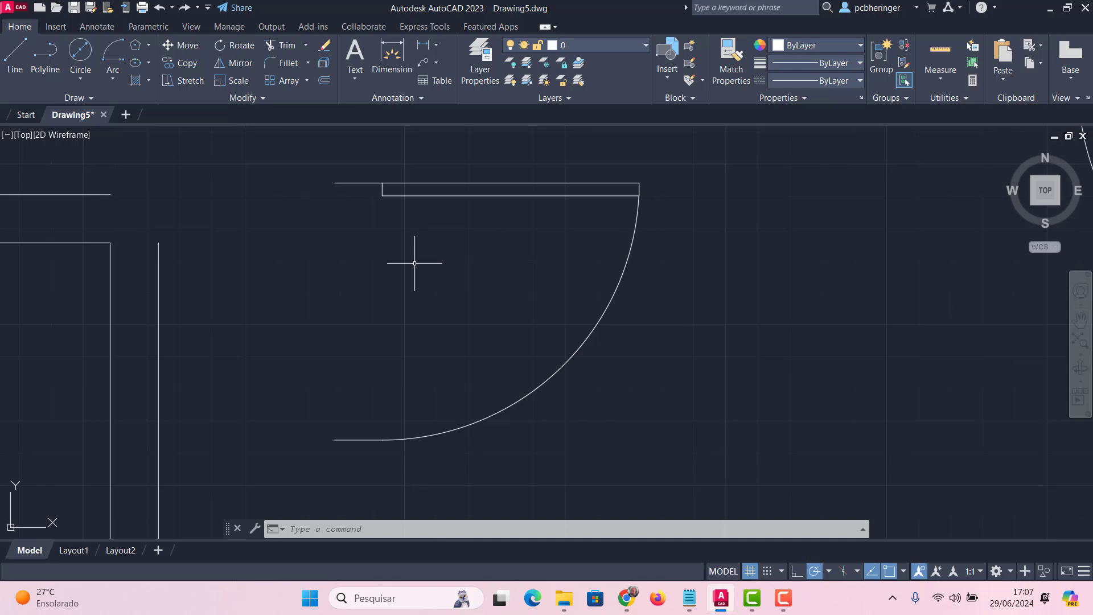
# Scale the whole door beside the square by a factor of 0.01, using the left end of its upper line as base point.
pyautogui.click(220, 83)
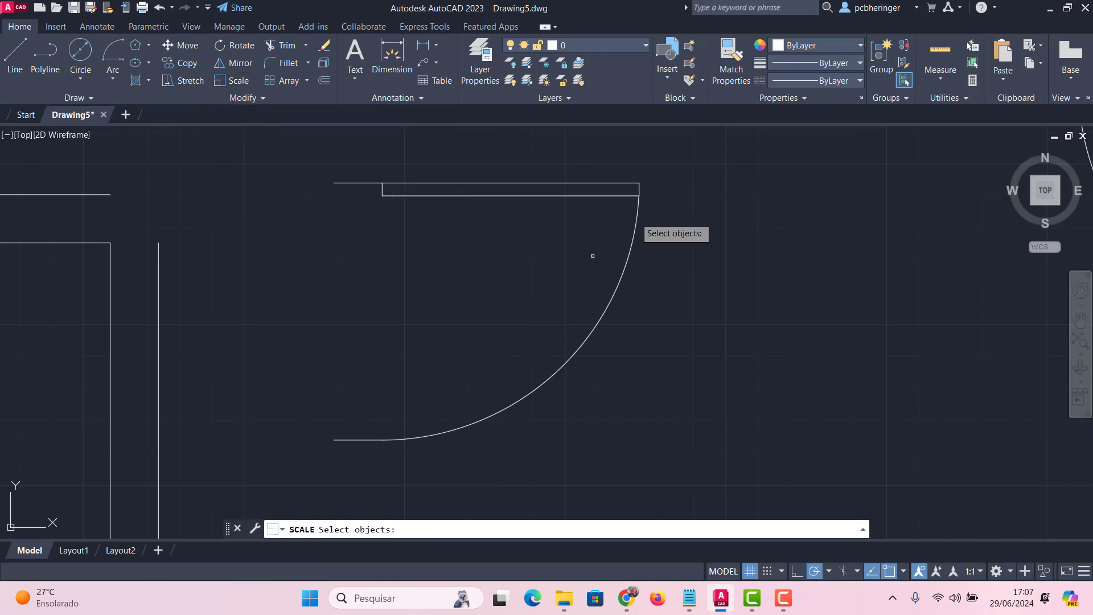
pyautogui.click(706, 145)
pyautogui.click(246, 516)
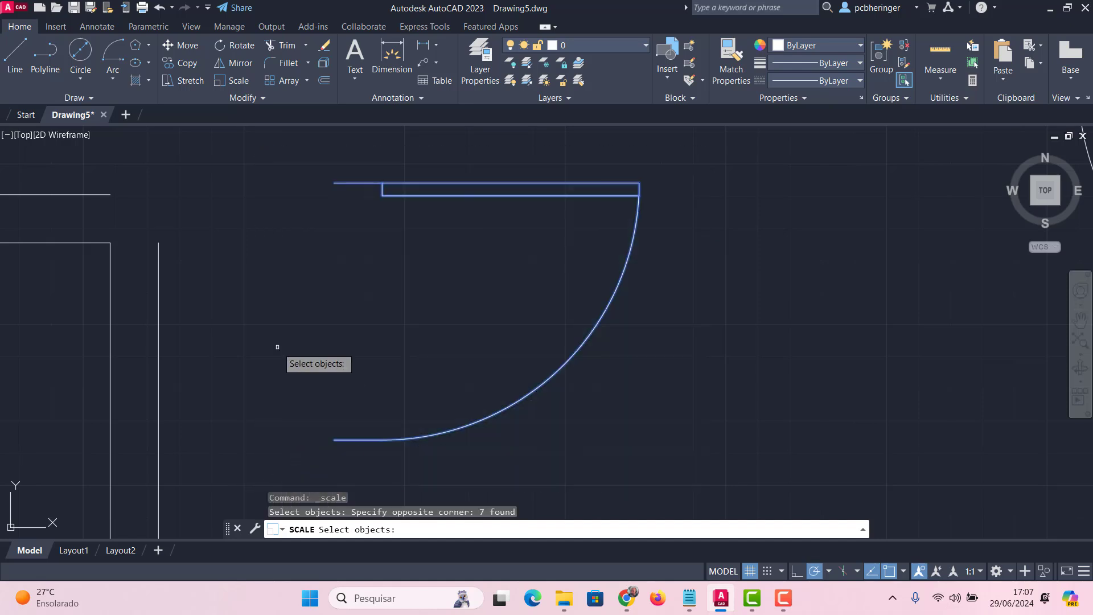
pyautogui.press('Return')
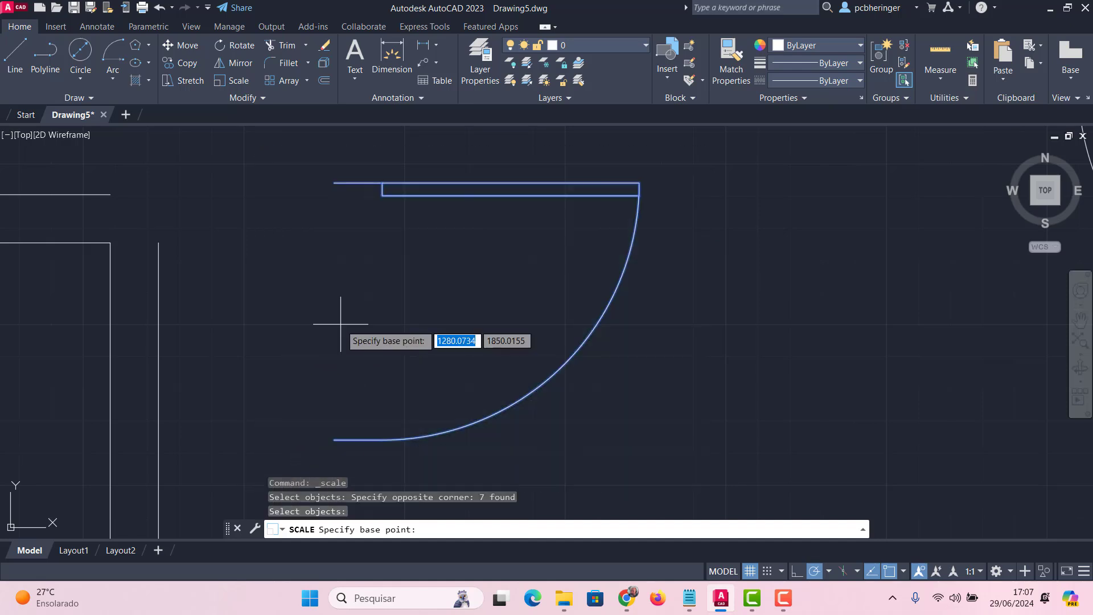
pyautogui.click(334, 182)
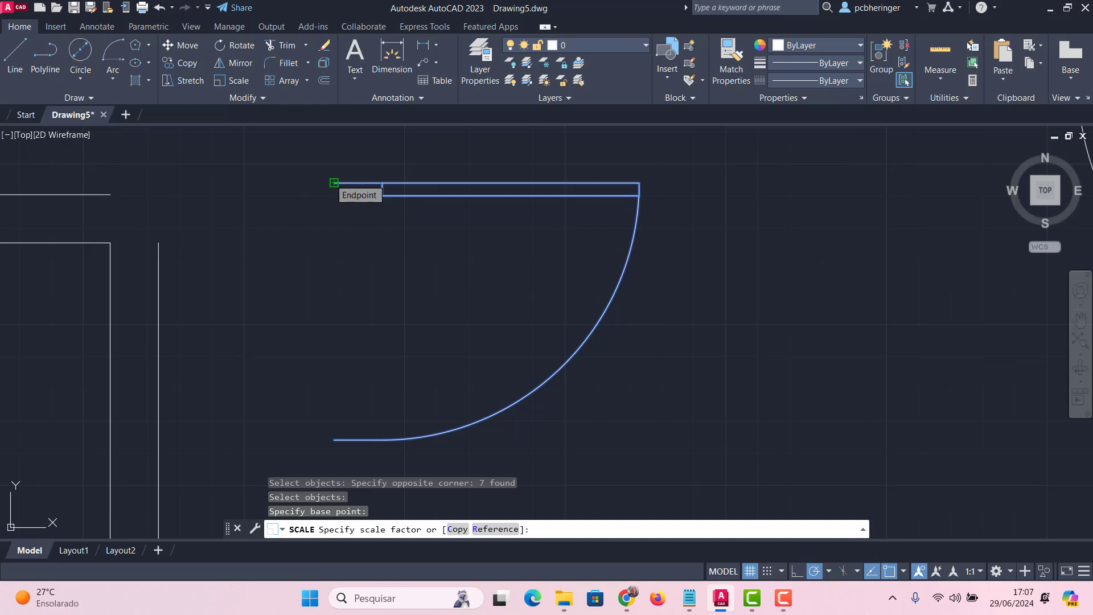
pyautogui.write('0.01')
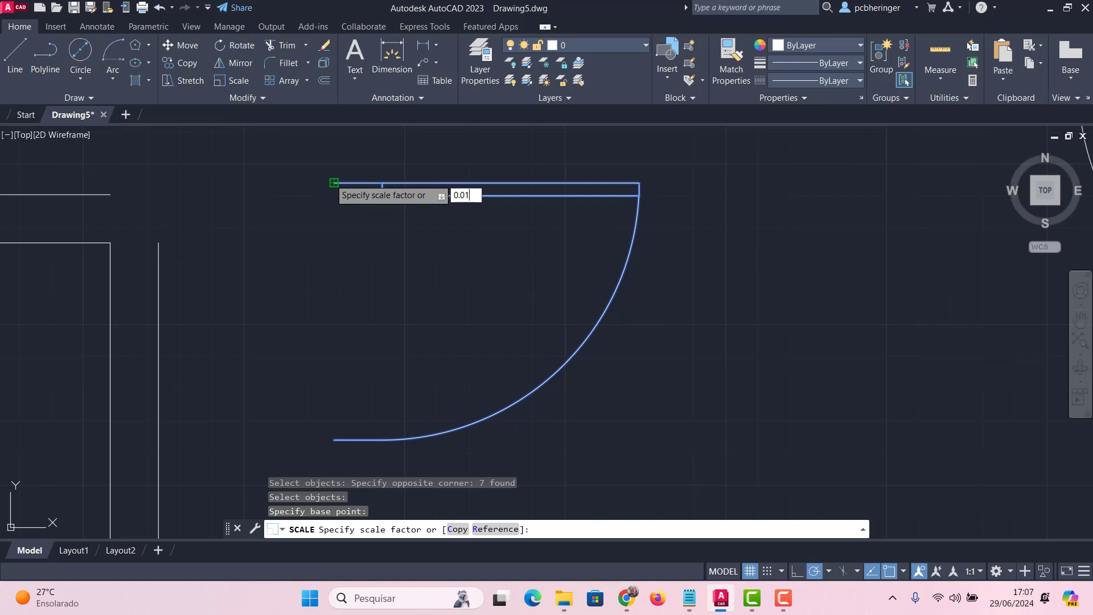
pyautogui.press('Return')
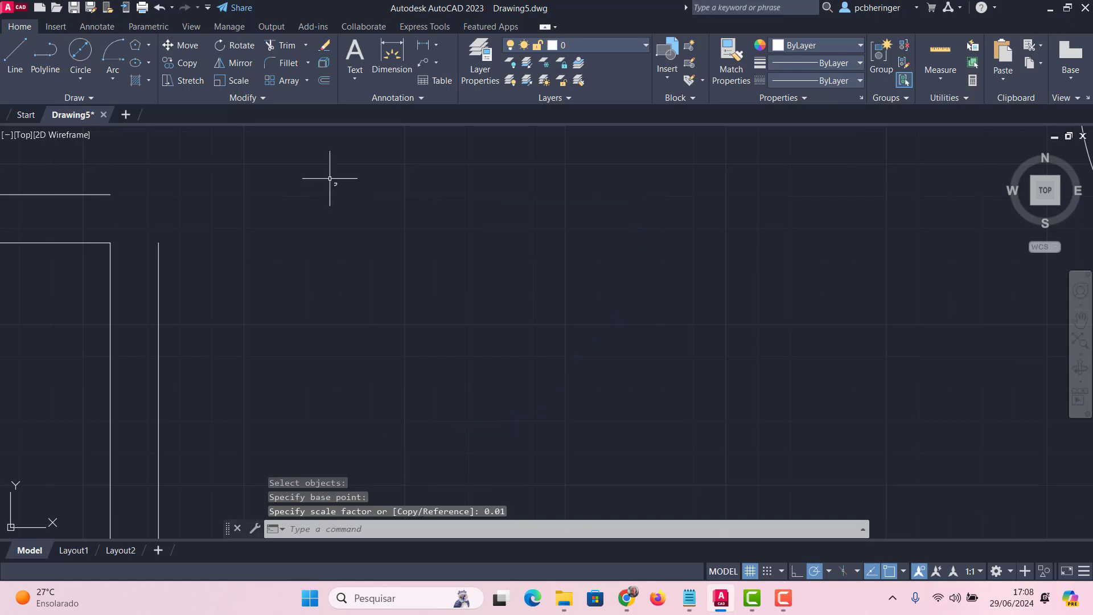
# Measure the scaled-down door's opening from the left end of its upper line to that of its lower line.
pyautogui.scroll(10, 320, 171)
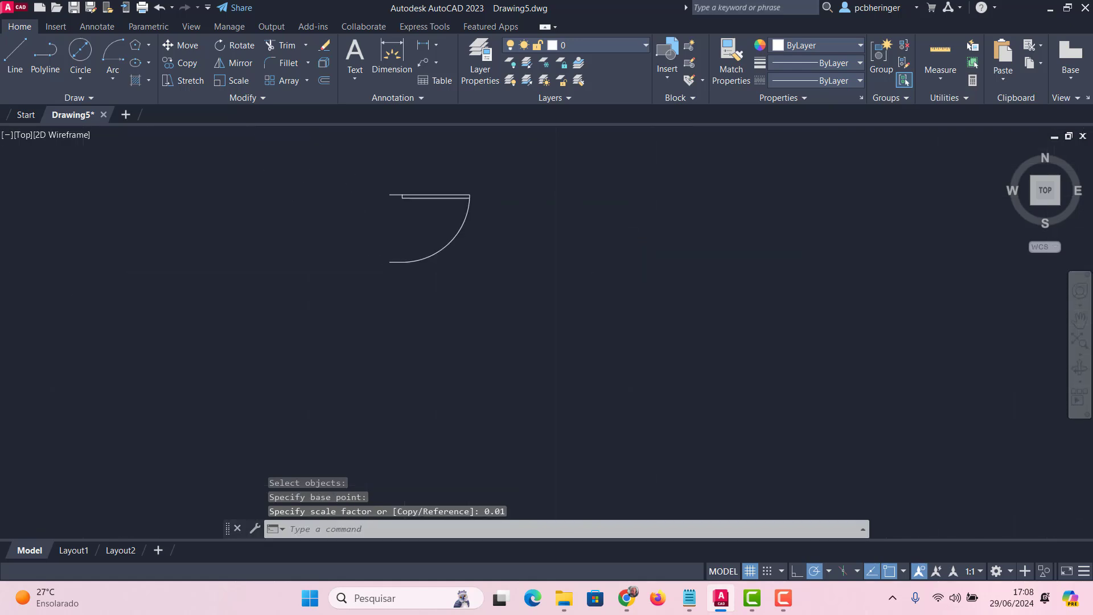
pyautogui.scroll(3, 495, 254)
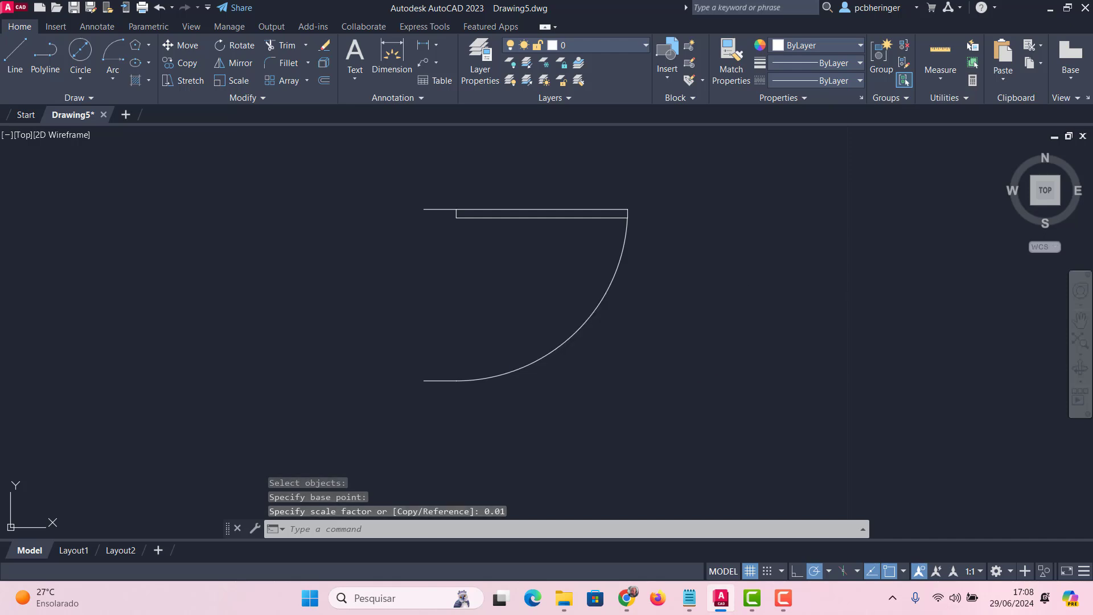
pyautogui.write('dist')
pyautogui.press('Return')
pyautogui.click(424, 209)
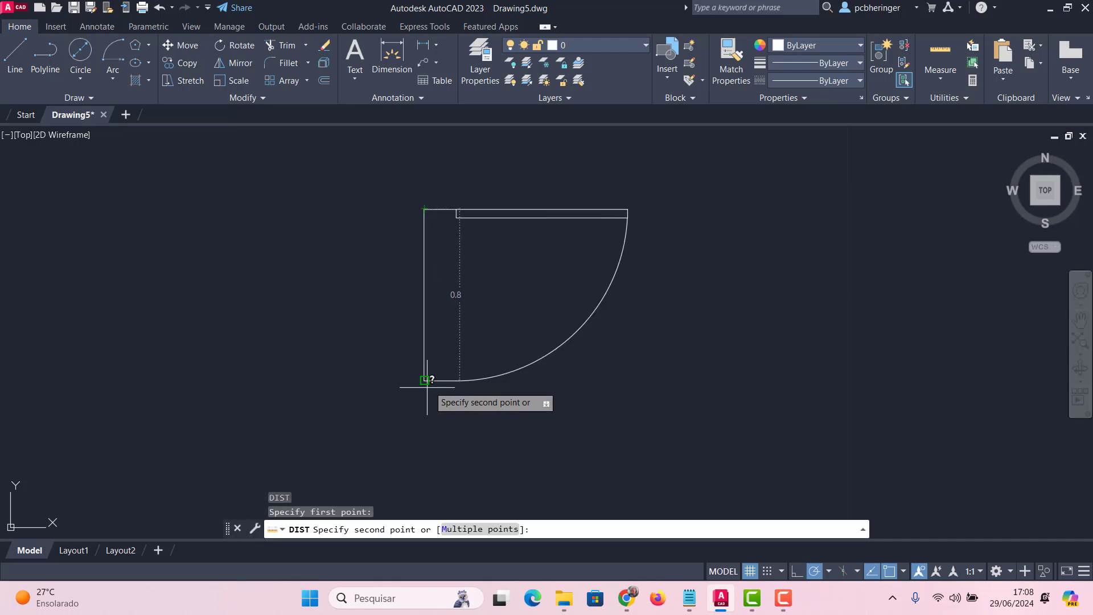
pyautogui.press('Escape')
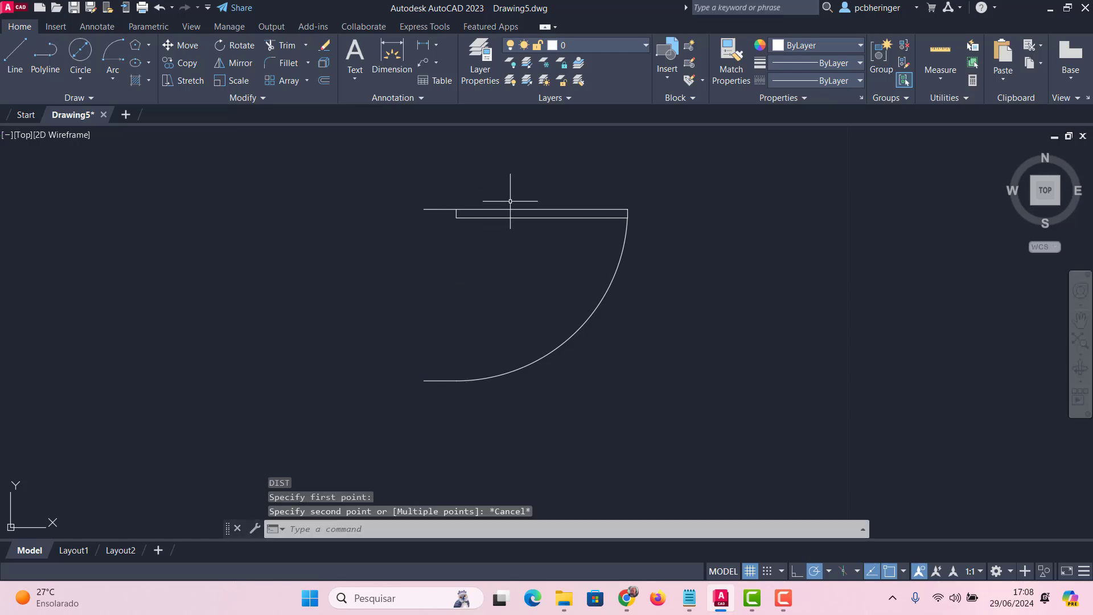
# Undo the last two polyline operations near the scaled-down door.
pyautogui.scroll(-4, 603, 204)
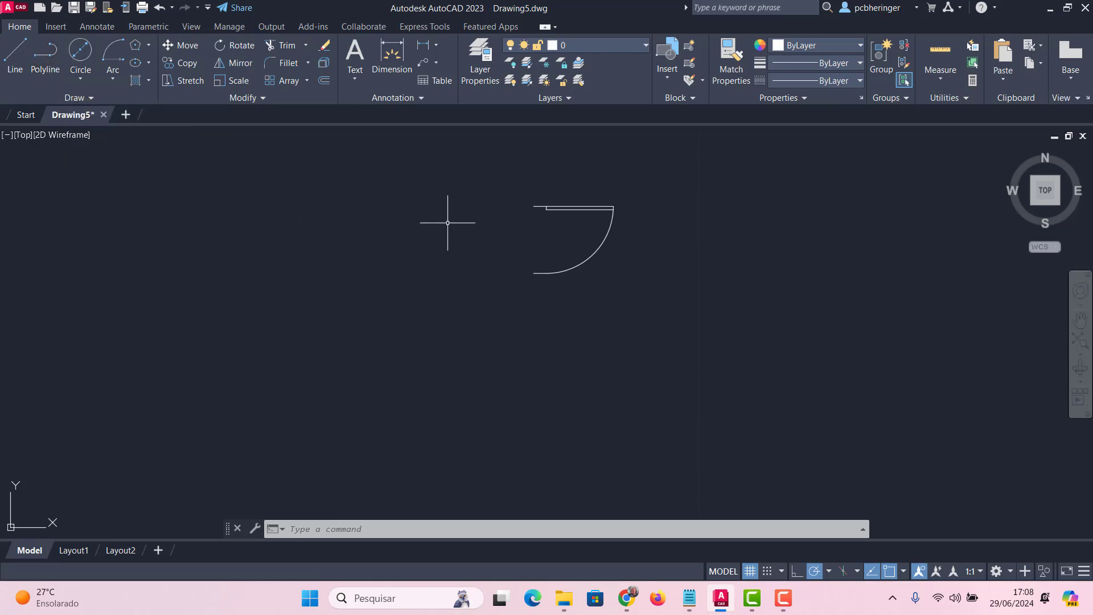
pyautogui.moveTo(351, 207)
pyautogui.mouseDown(button='middle')
pyautogui.moveTo(419, 201)
pyautogui.moveTo(516, 238)
pyautogui.mouseUp(button='middle')
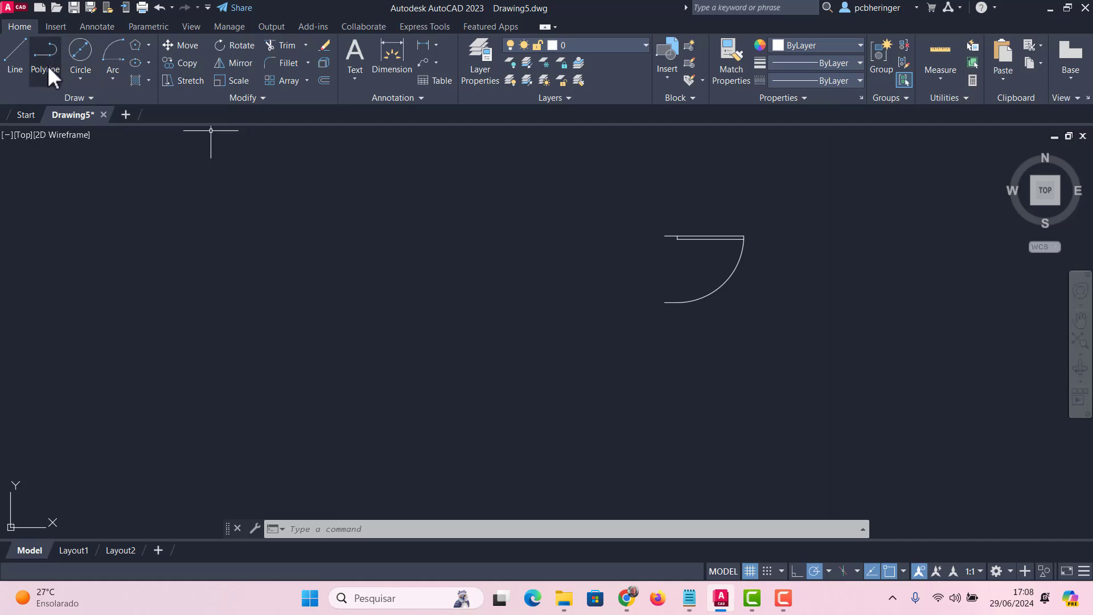
pyautogui.press('Escape')
pyautogui.hotkey('ctrl', 'z')
pyautogui.hotkey('ctrl', 'z')
pyautogui.moveTo(291, 175); pyautogui.dragTo(481, 142, button='middle')
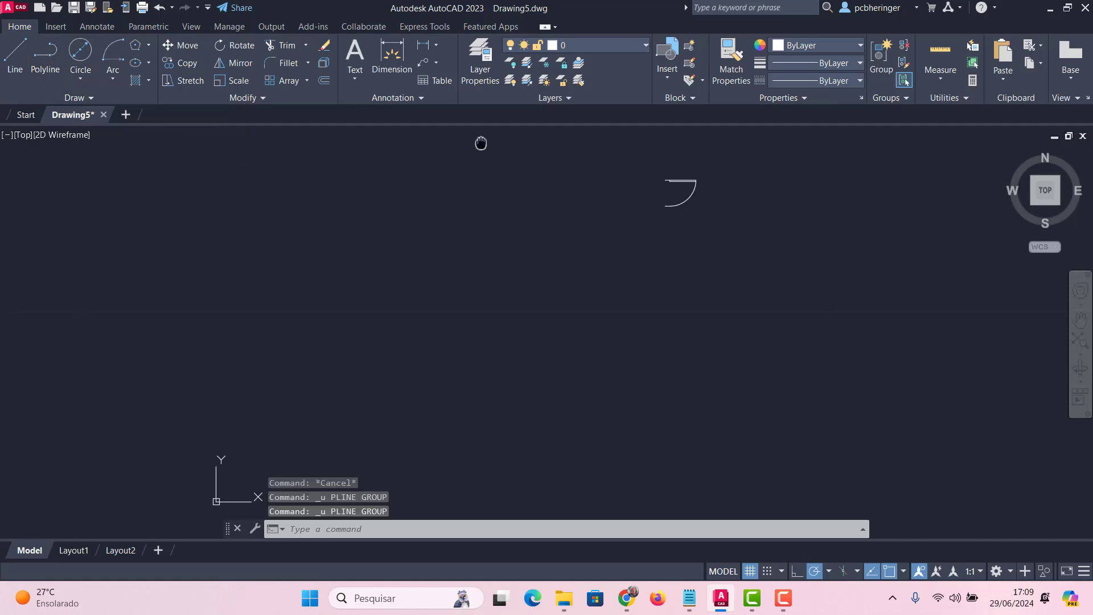
# Draw a freehand five-sided polyline outline to the left of and below the small door, ending at its start point.
pyautogui.click(45, 63)
pyautogui.click(472, 139)
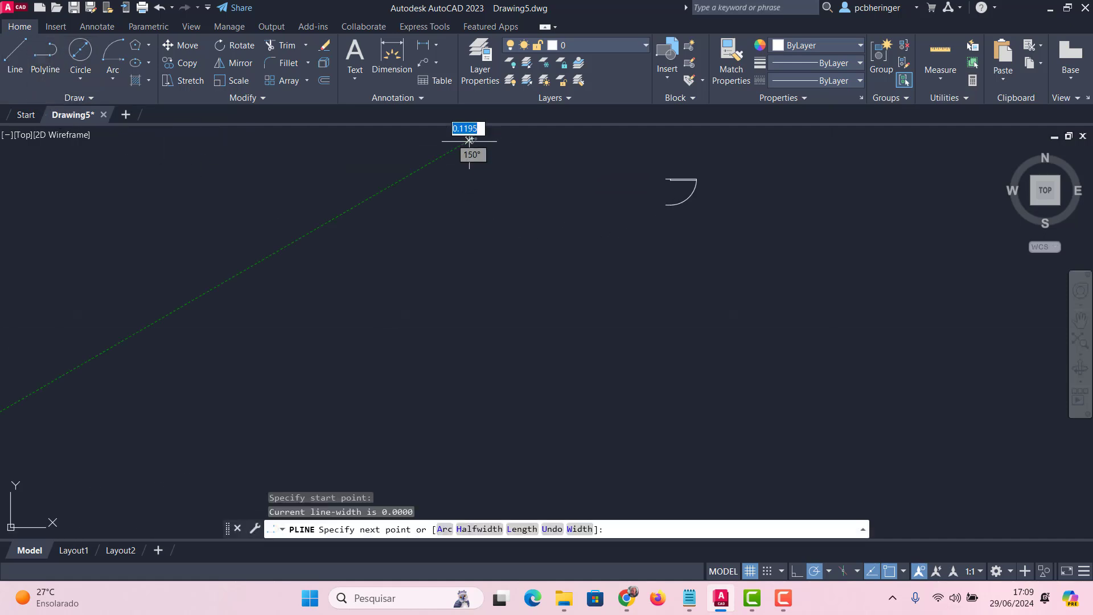
pyautogui.click(176, 219)
pyautogui.click(114, 395)
pyautogui.scroll(-4, 322, 201)
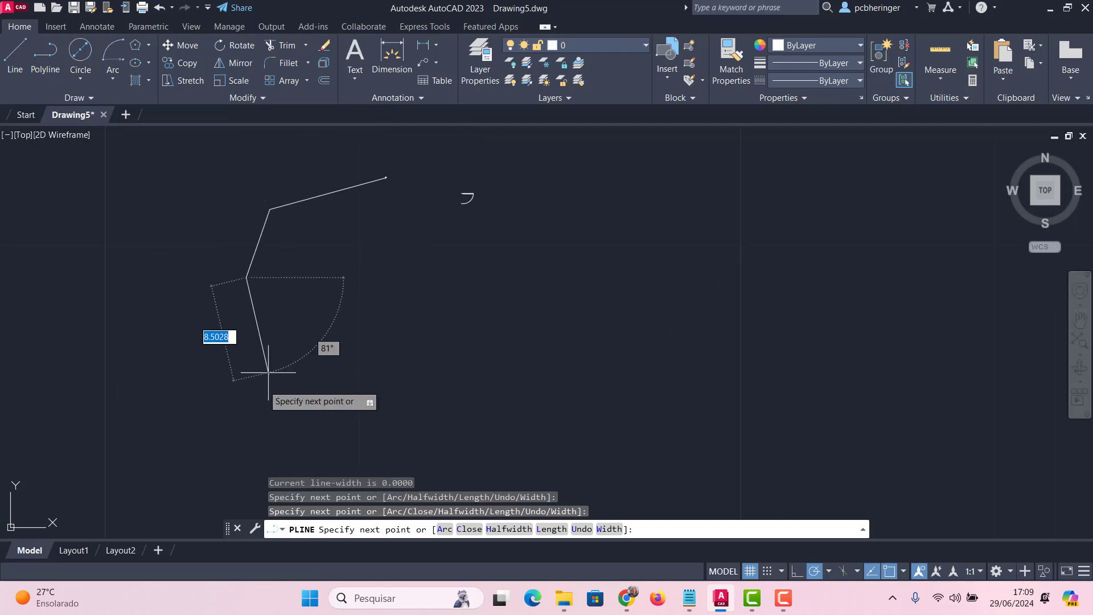
pyautogui.click(238, 454)
pyautogui.click(515, 421)
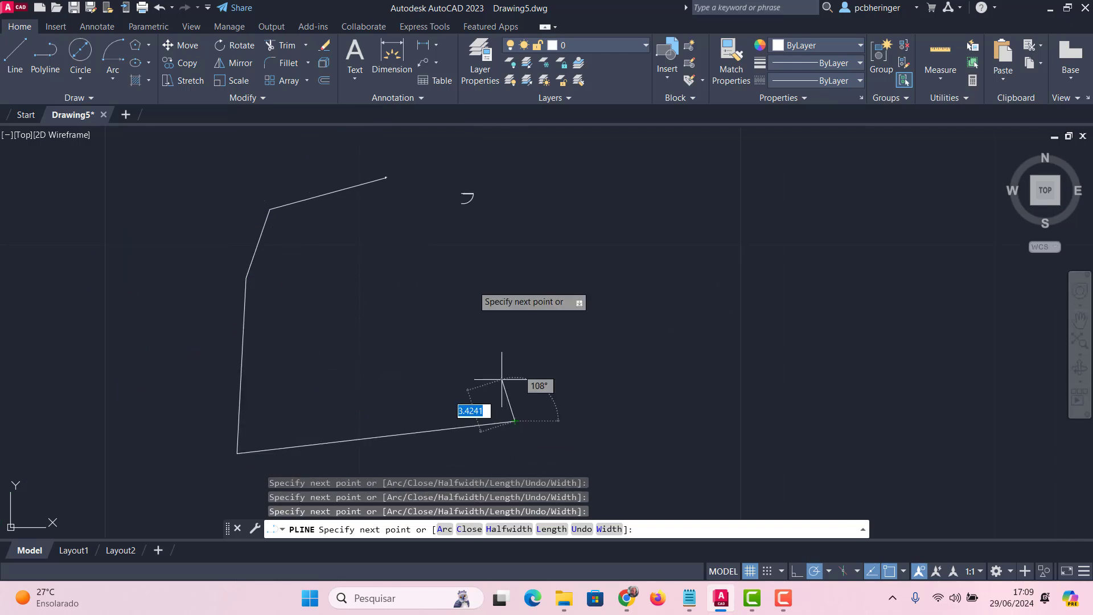
pyautogui.click(386, 177)
pyautogui.press('Escape')
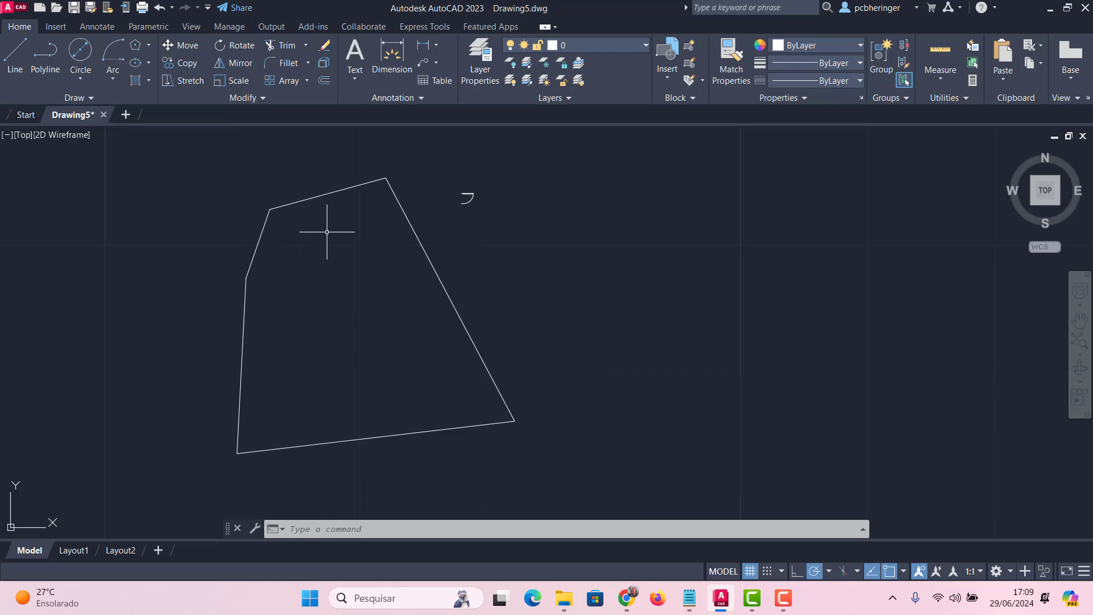
pyautogui.click(617, 244)
pyautogui.click(165, 298)
pyautogui.press('Escape')
pyautogui.press('Escape')
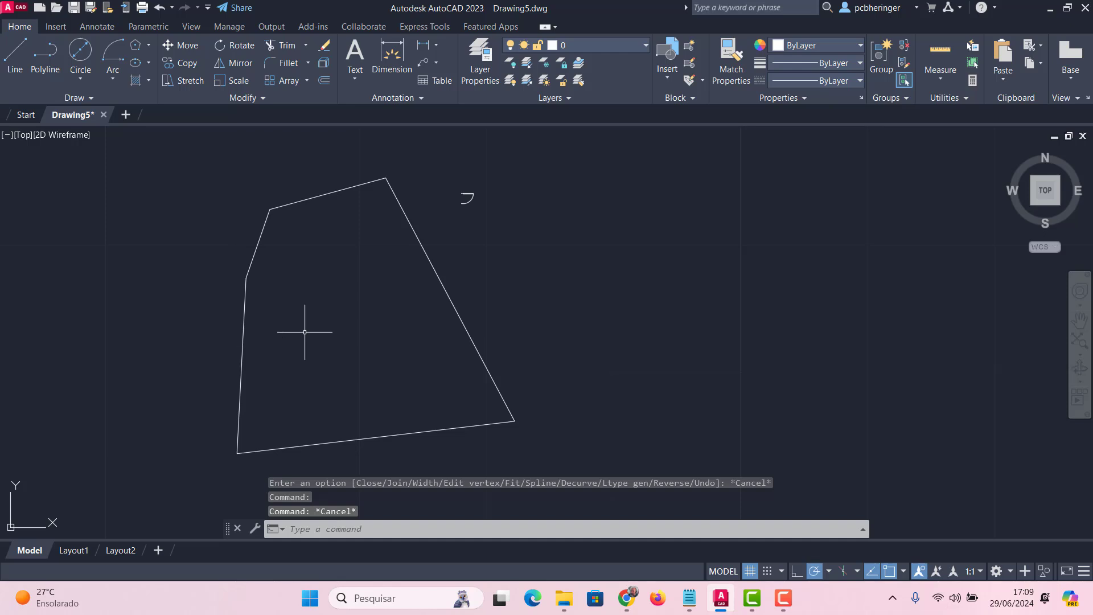
# Open the five-sided polyline's full properties and widen the palette to examine its area and length.
pyautogui.click(405, 215)
pyautogui.rightClick(403, 215)
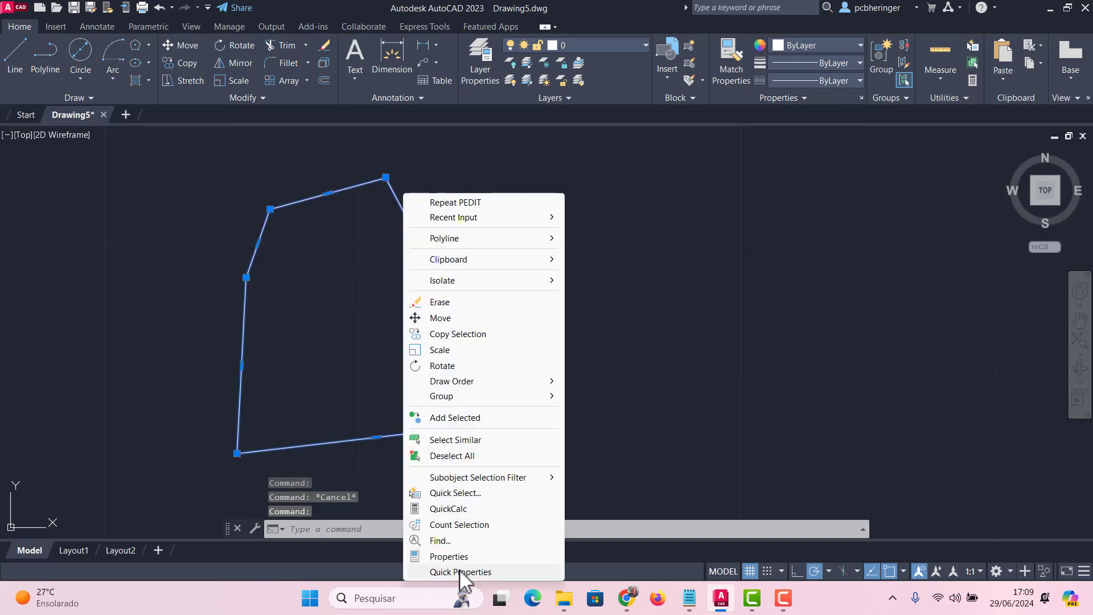
pyautogui.click(448, 557)
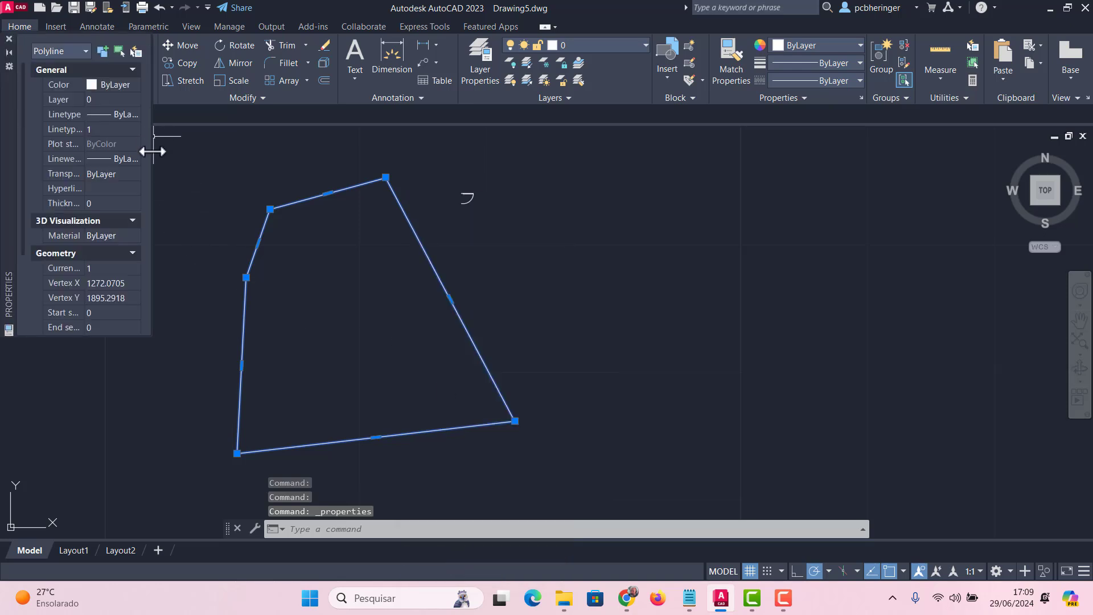
pyautogui.moveTo(152, 153); pyautogui.dragTo(277, 154)
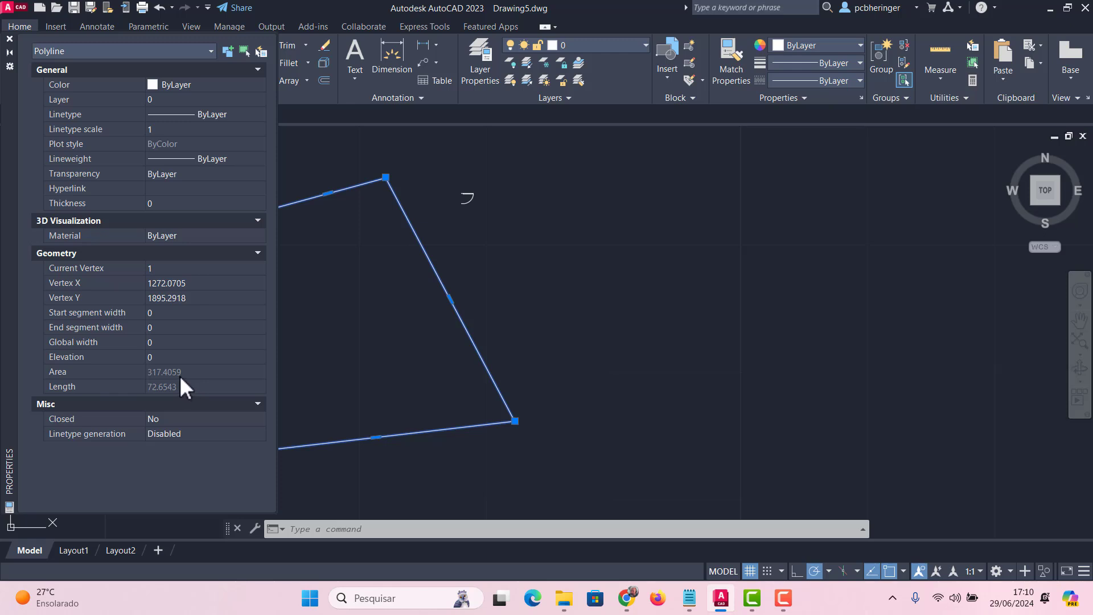
# Deselect the five-sided polyline and close the Properties palette.
pyautogui.press('Escape')
pyautogui.press('Escape')
pyautogui.click(9, 39)
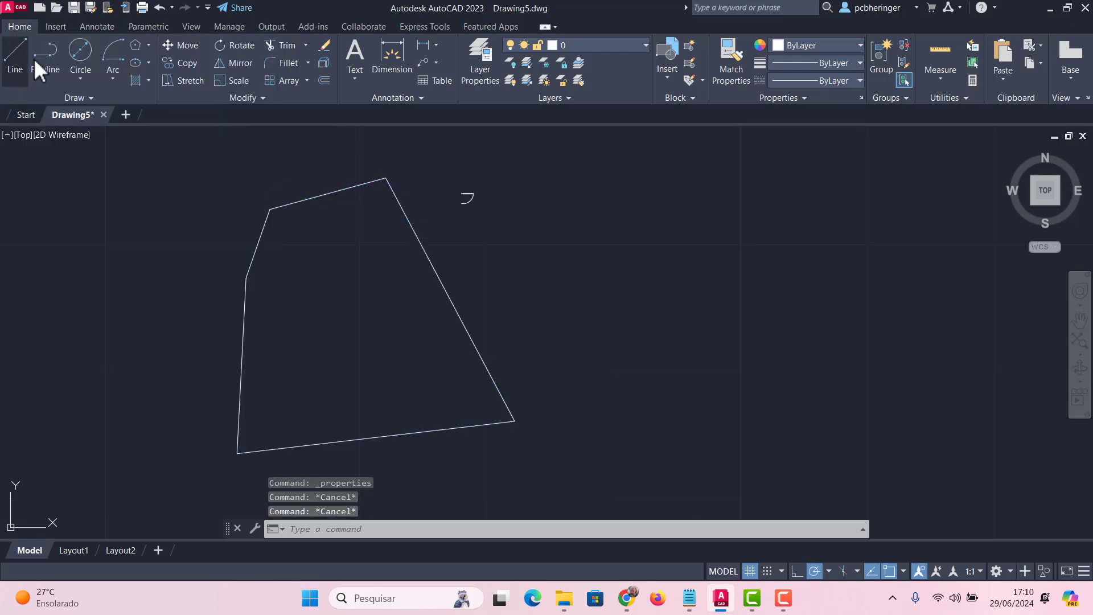
# Explode the five-sided polyline into separate line segments.
pyautogui.click(390, 184)
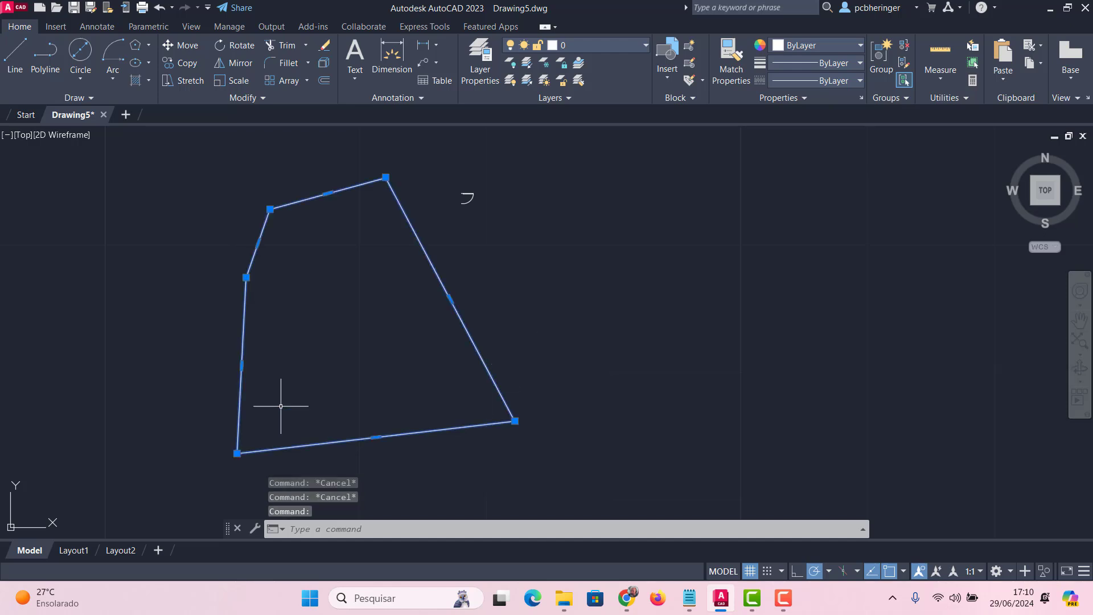
pyautogui.press('Escape')
pyautogui.write('x')
pyautogui.press('Return')
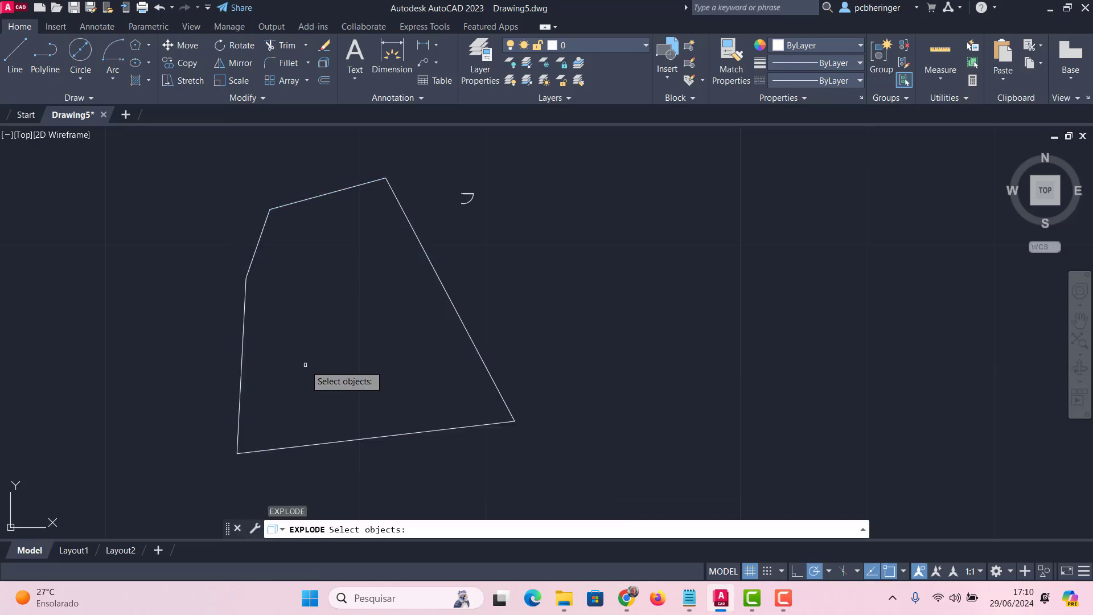
pyautogui.click(413, 166)
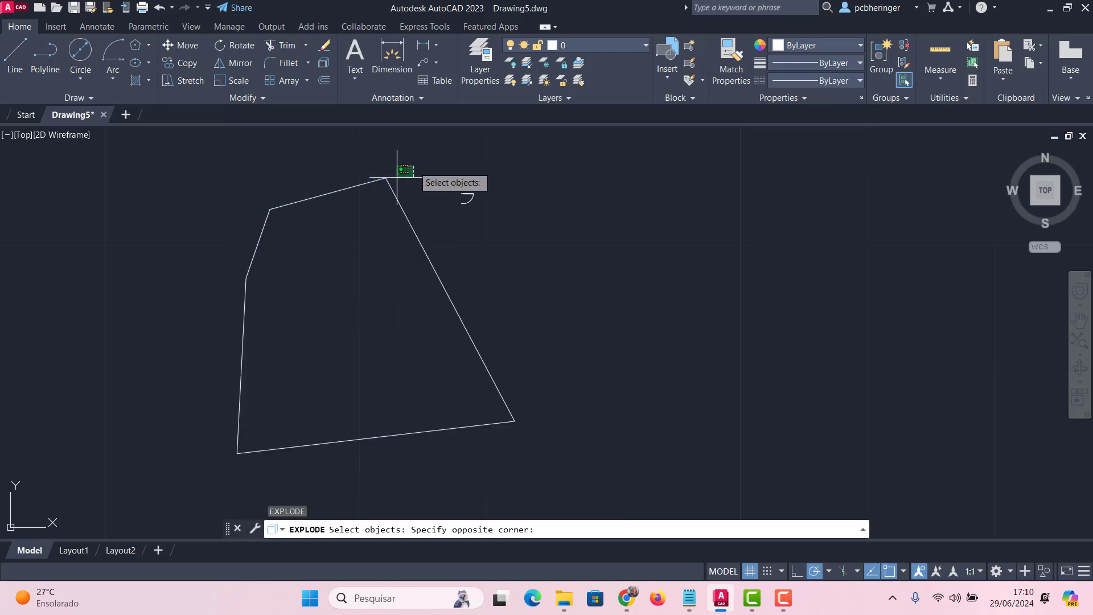
pyautogui.click(397, 177)
pyautogui.press('Return')
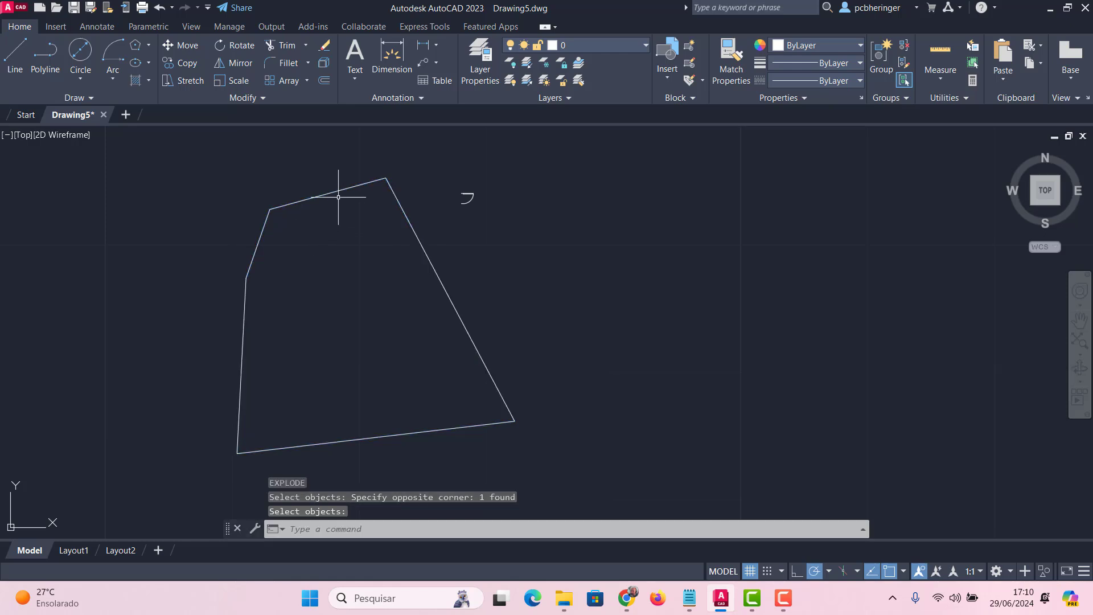
pyautogui.press('Escape')
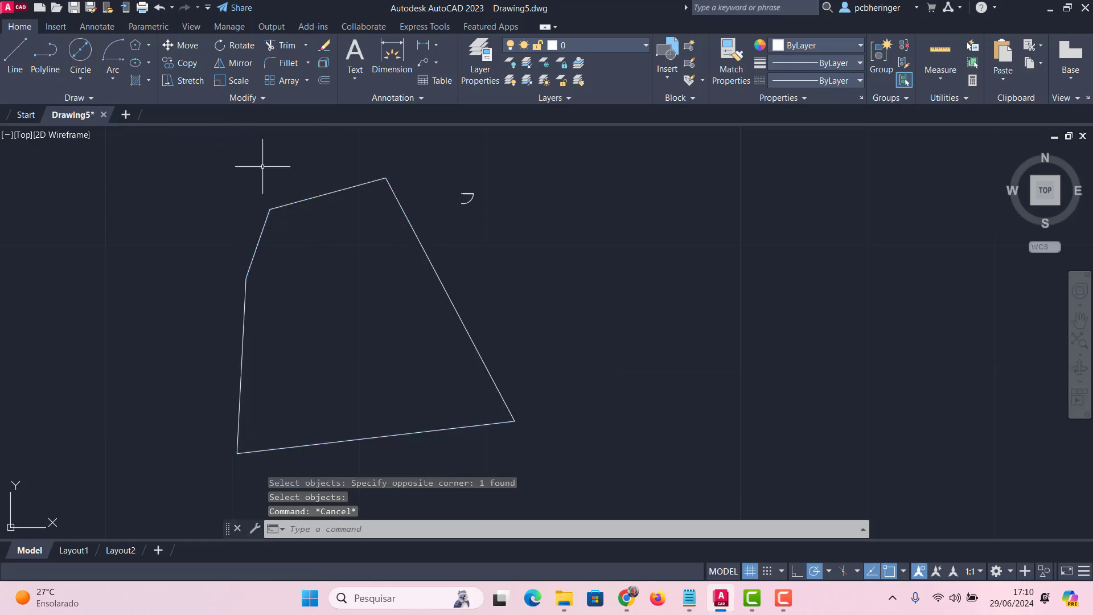
# Measure the area and perimeter of the exploded five-sided outline with the AREA command, picking its five corners clockwise from the upper-left one.
pyautogui.write('AREA')
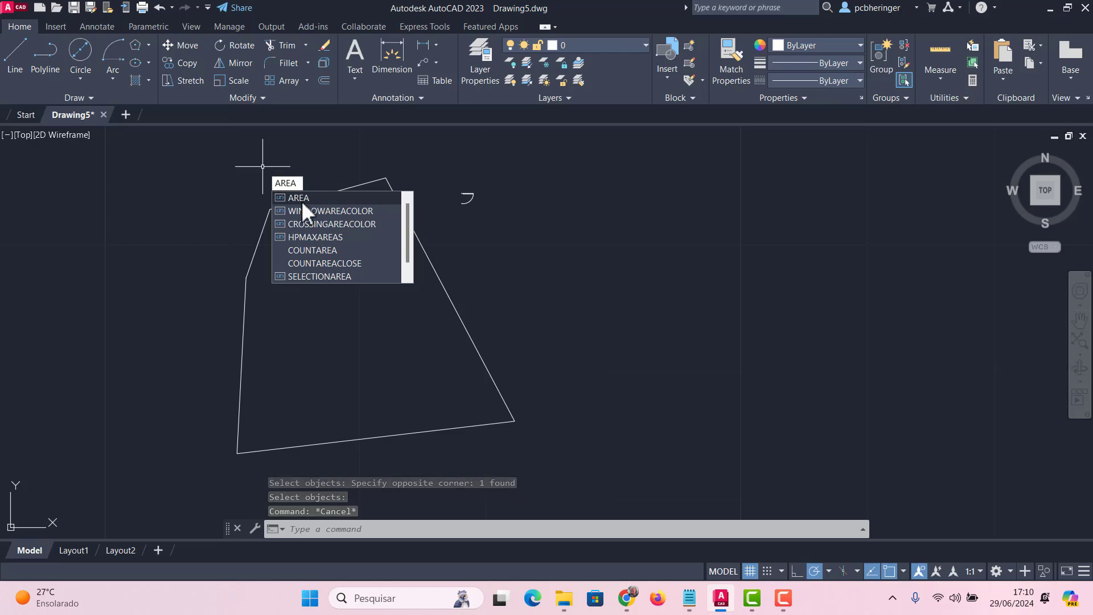
pyautogui.click(296, 198)
pyautogui.click(271, 210)
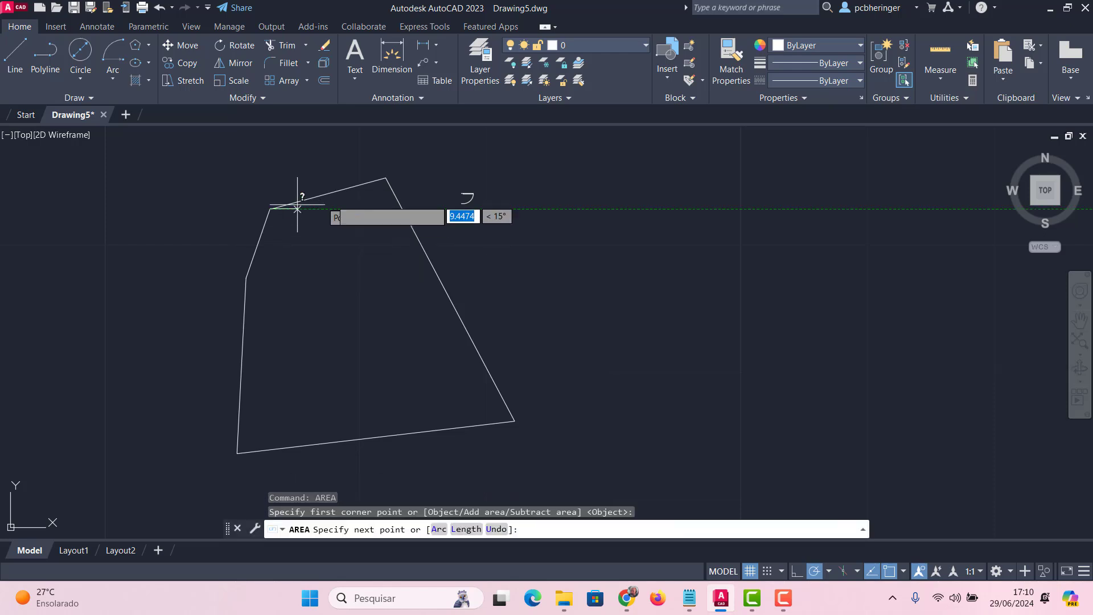
pyautogui.click(386, 178)
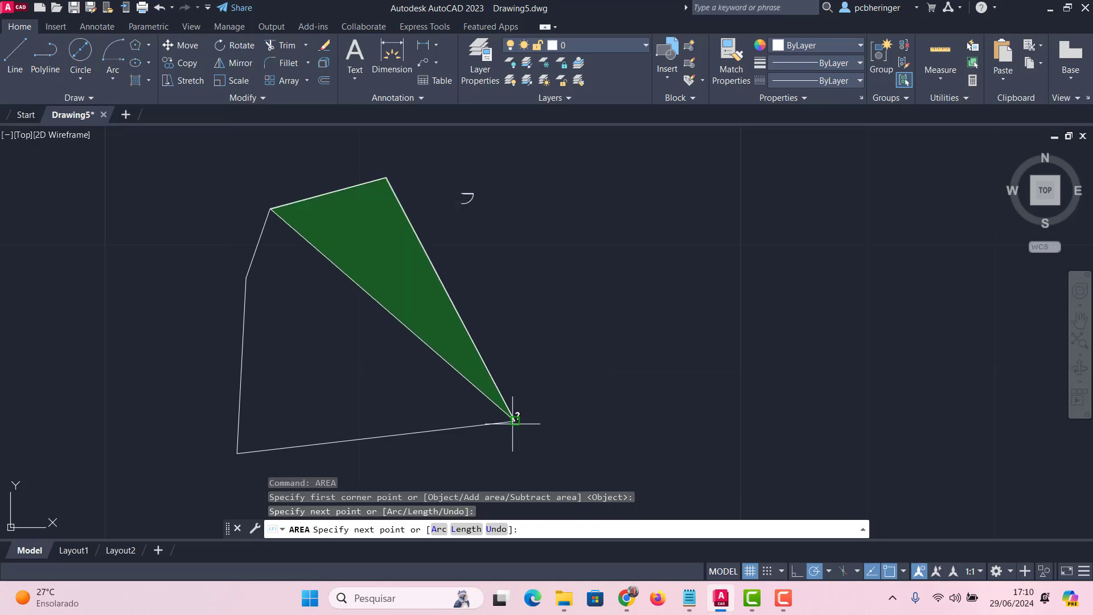
pyautogui.click(514, 420)
pyautogui.click(236, 452)
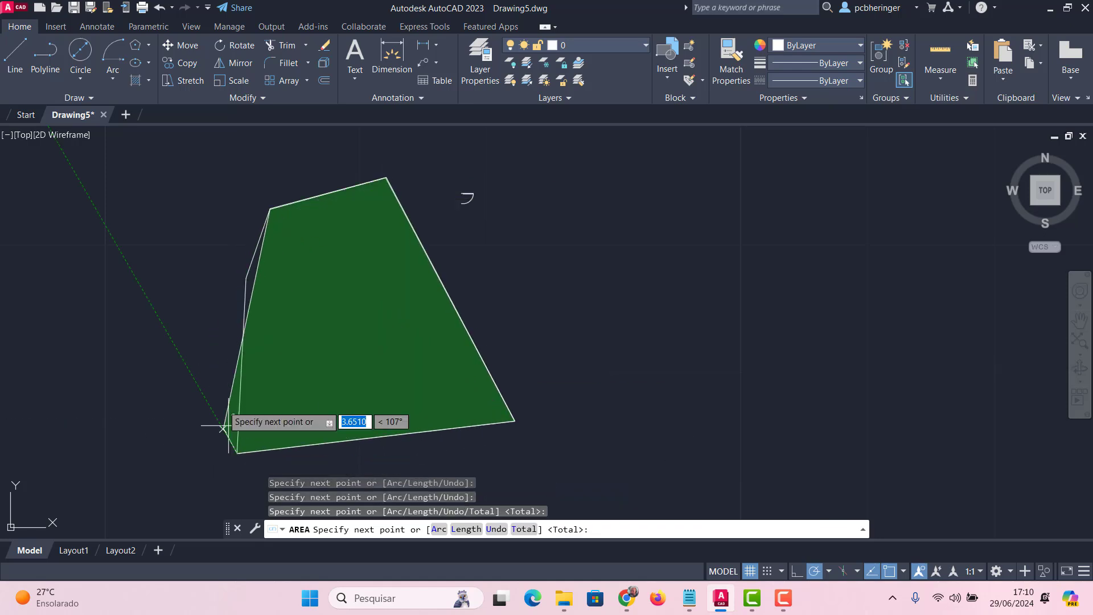
pyautogui.click(246, 277)
pyautogui.press('Return')
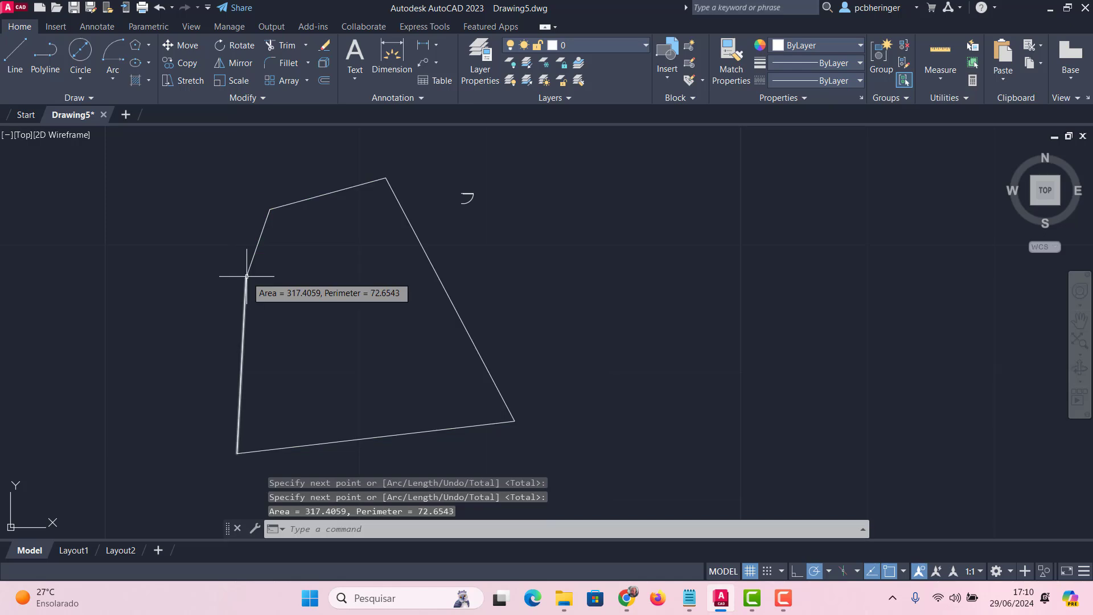